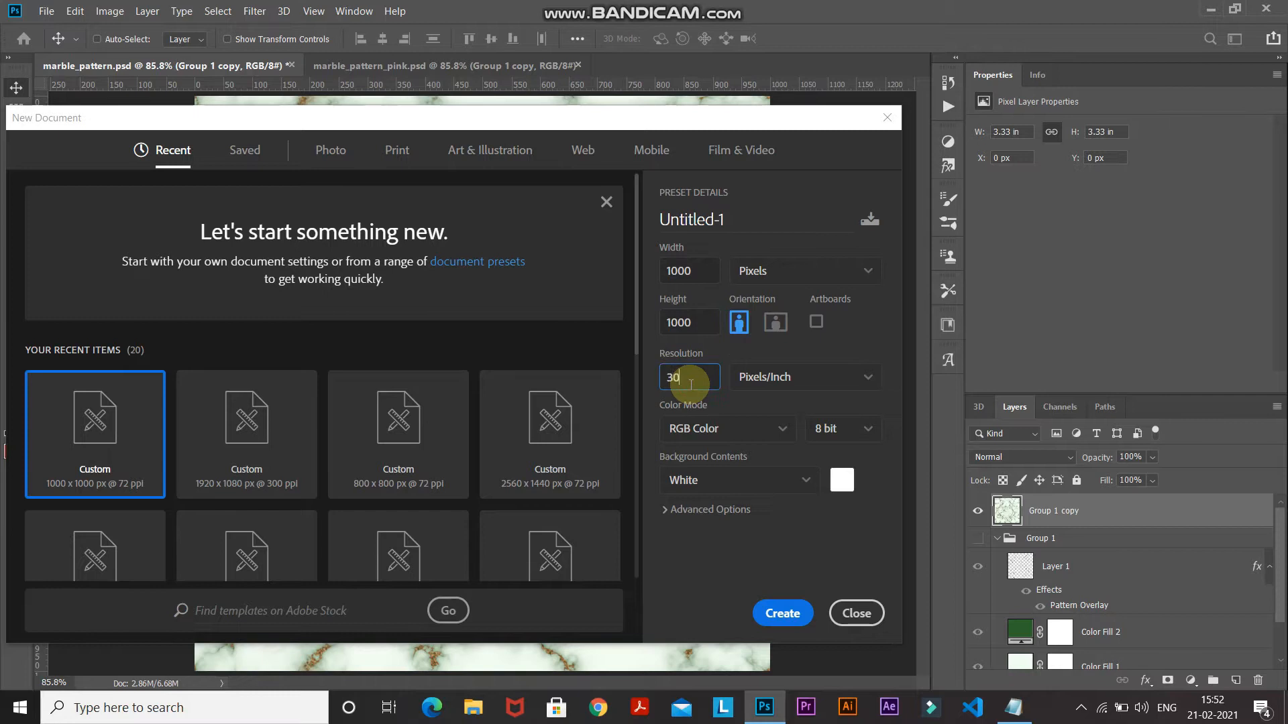
Step: Create a 1000 × 1000 px RGB document at 300 pixels/inch with a white background and unlock its background layer
{"action": "left_click", "coordinate": [782, 613]}
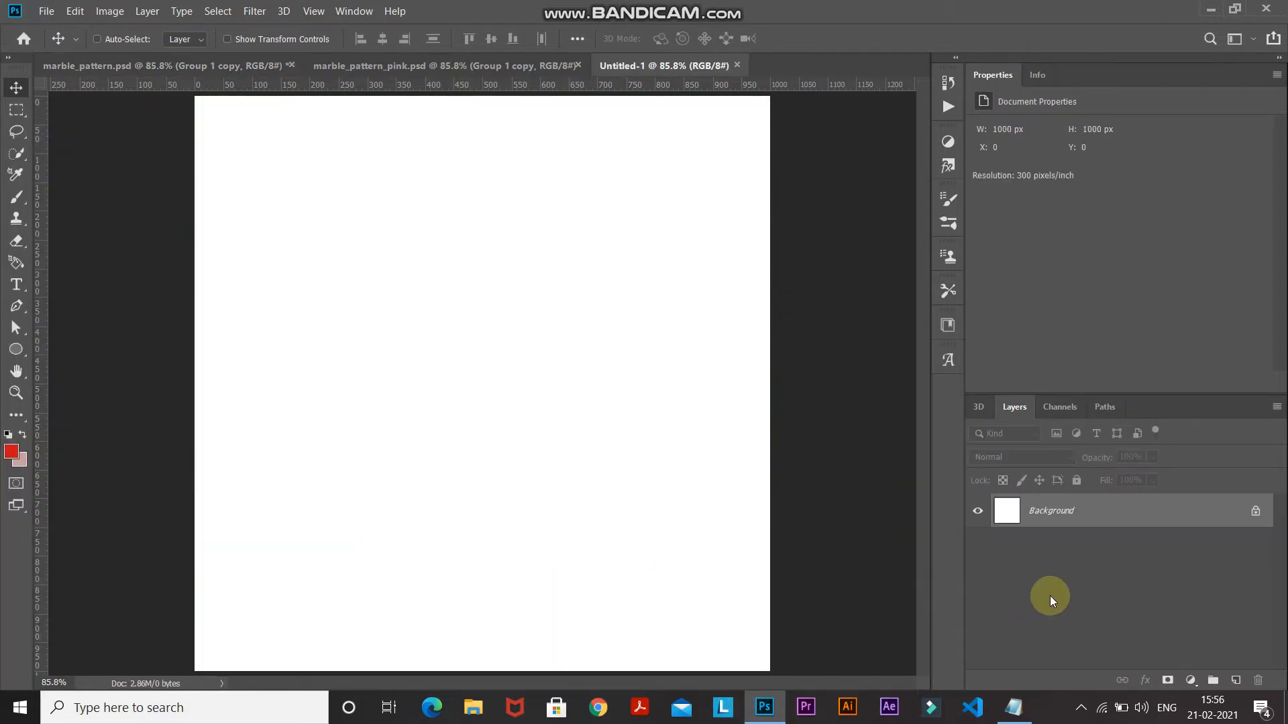
{"action": "left_click", "coordinate": [1253, 514]}
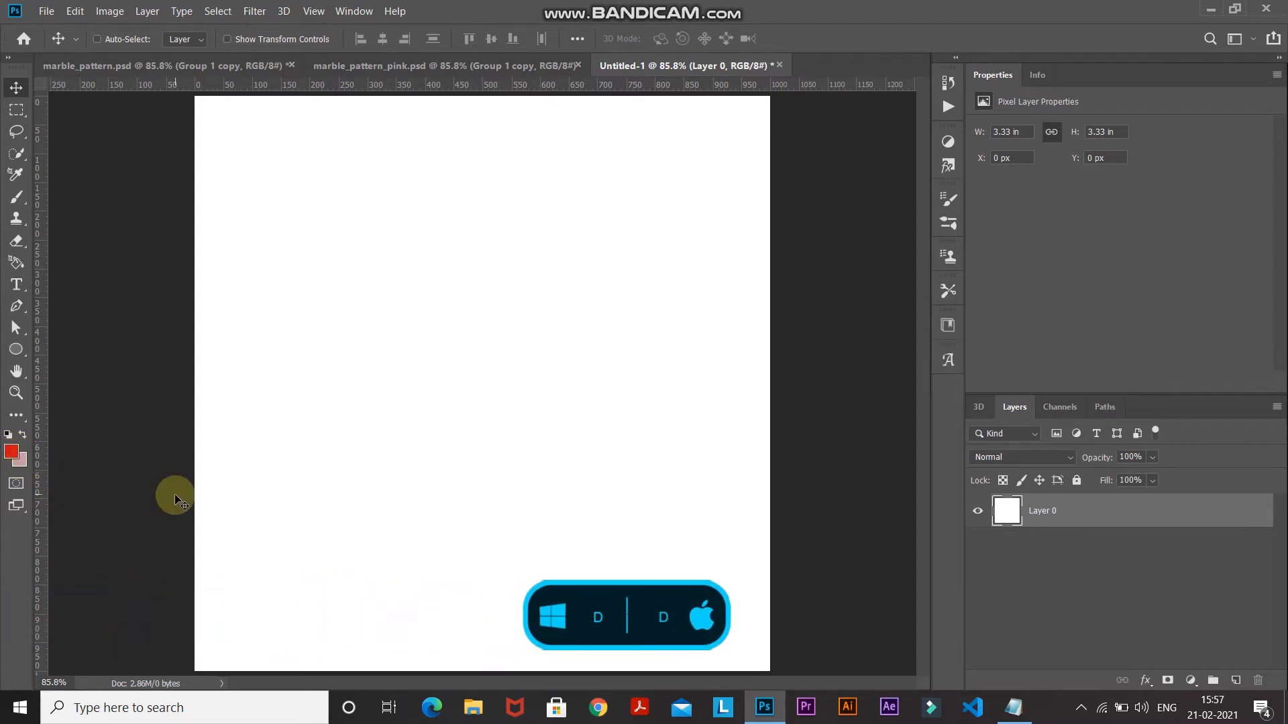
Step: Reset the foreground and background colours to black and white and render Difference Clouds twice on the layer
{"action": "key", "text": "d"}
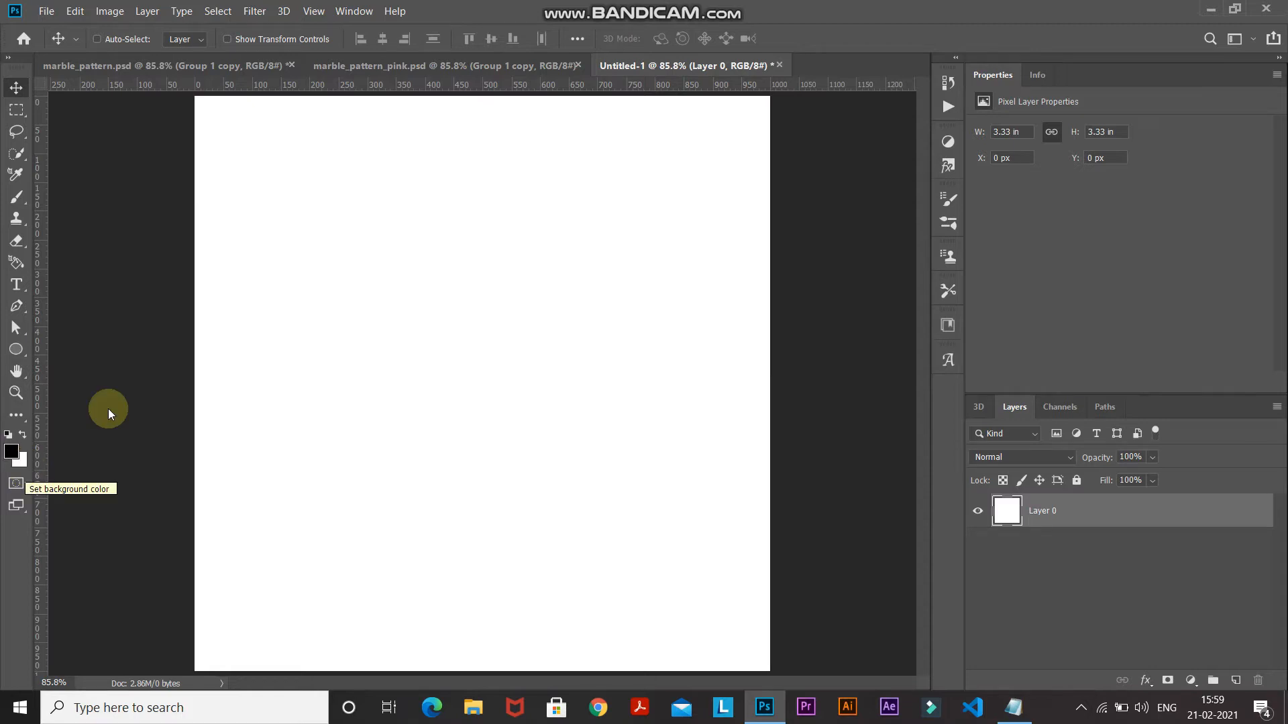
{"action": "left_click", "coordinate": [242, 14]}
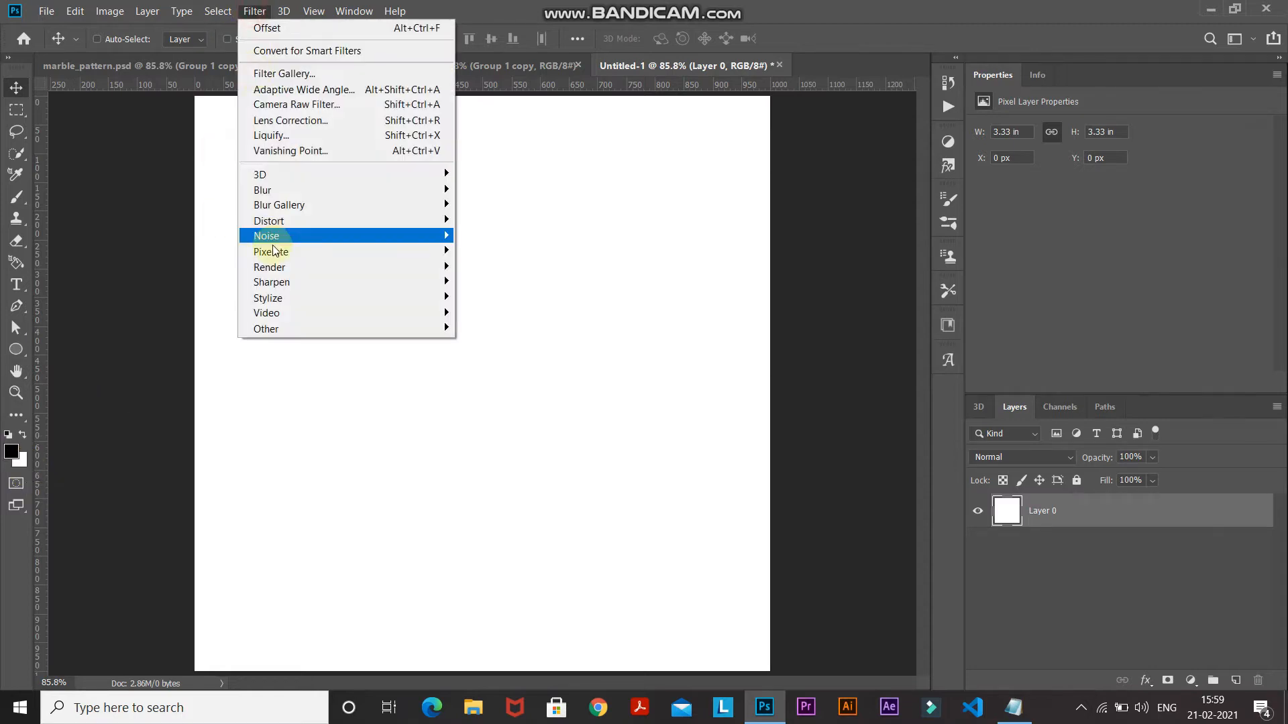
{"action": "mouse_move", "coordinate": [287, 265]}
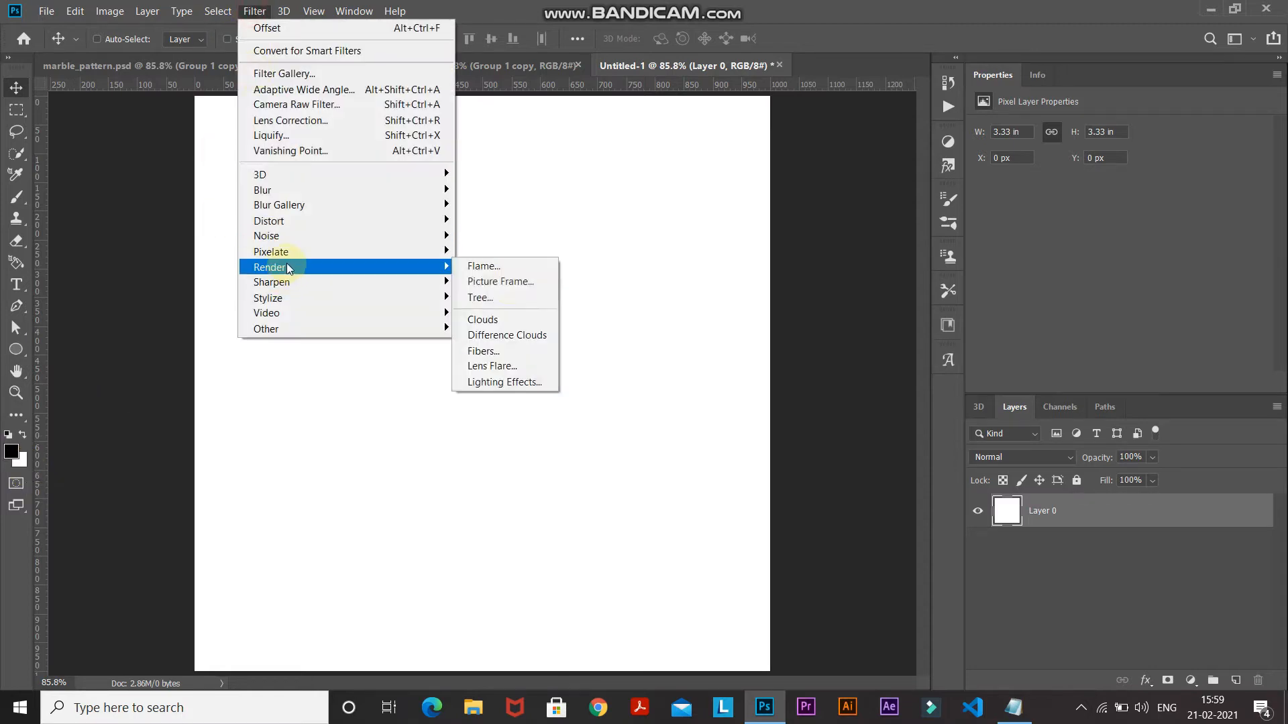
{"action": "left_click", "coordinate": [507, 335]}
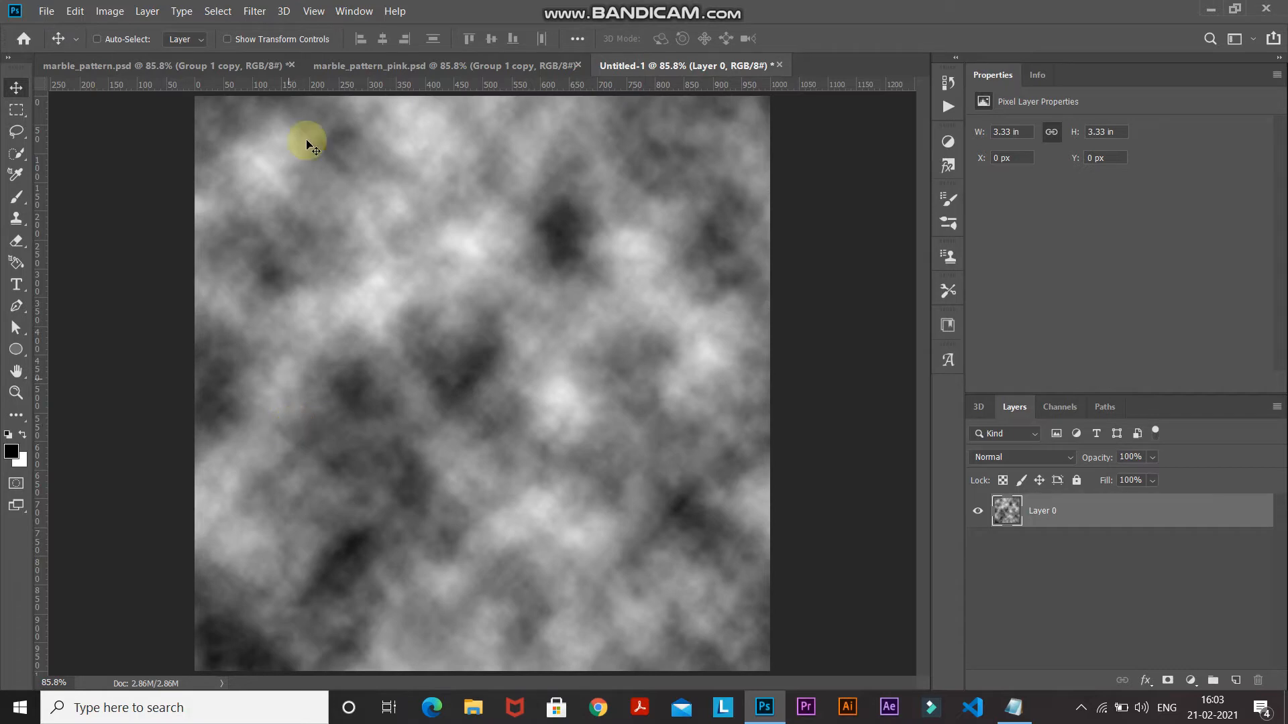
{"action": "left_click", "coordinate": [253, 13]}
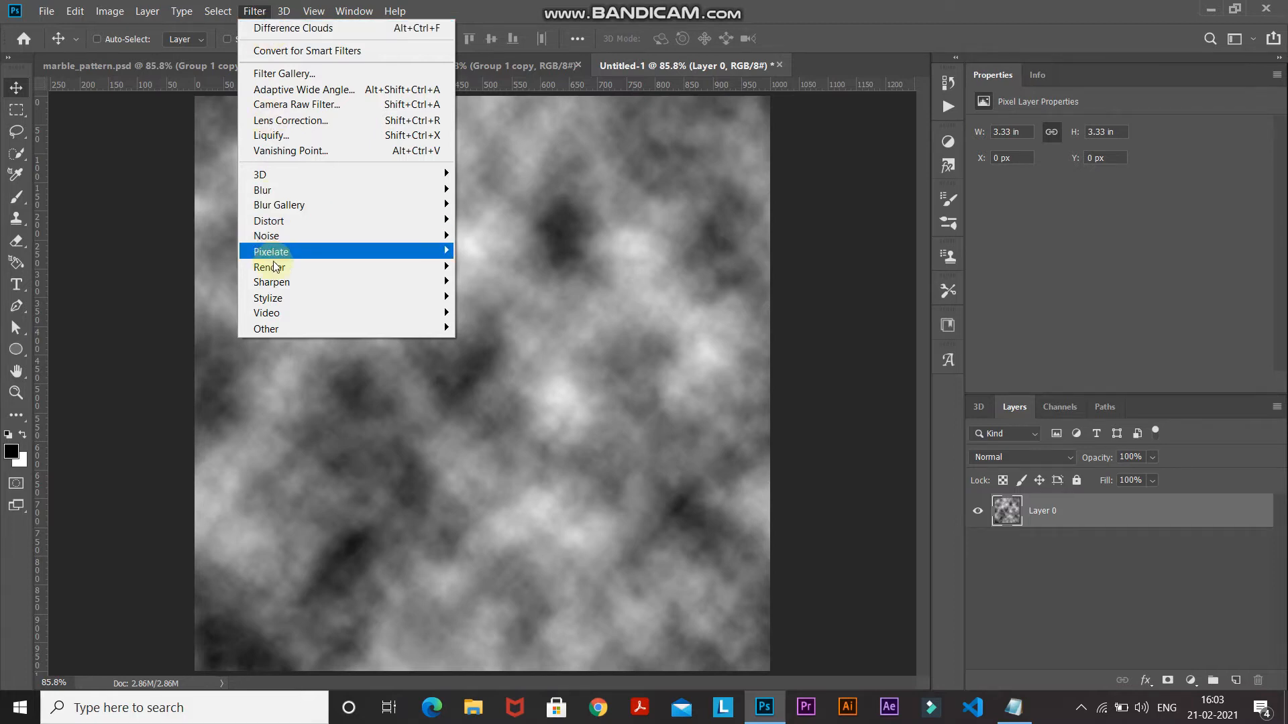
{"action": "mouse_move", "coordinate": [275, 266]}
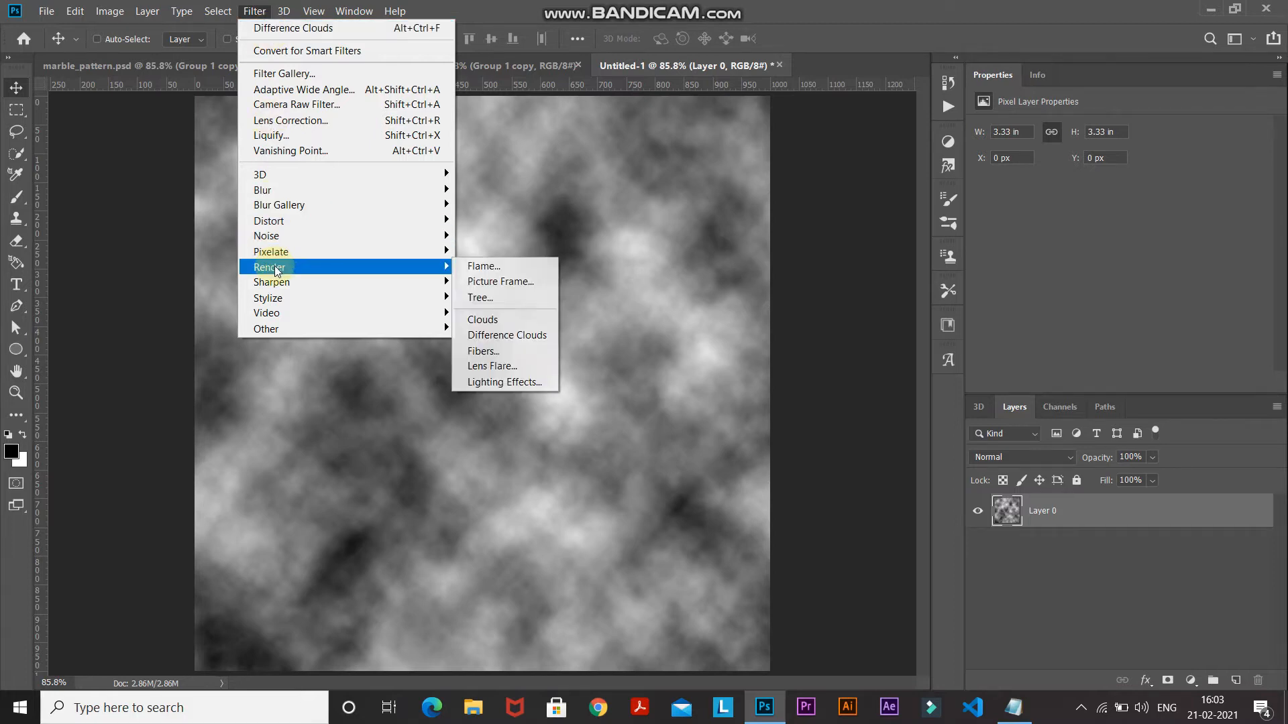
{"action": "left_click", "coordinate": [479, 336]}
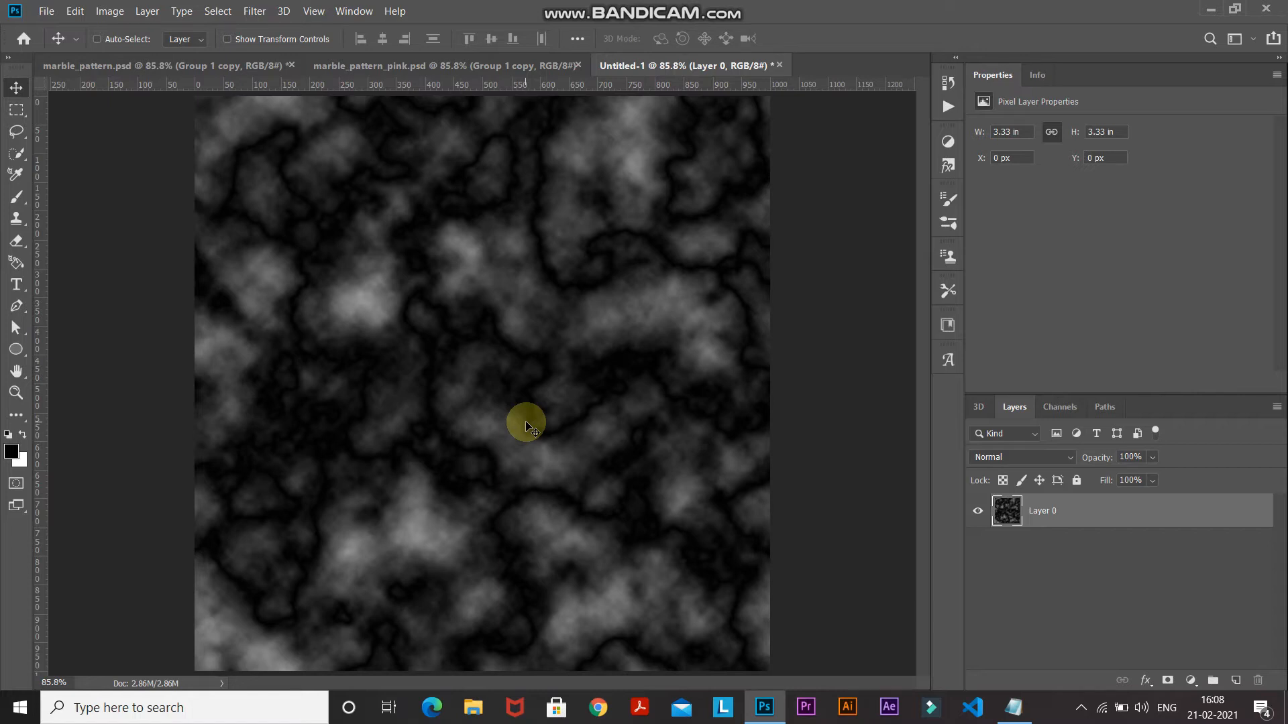
Step: Apply the Equalize adjustment to the clouds layer
{"action": "left_click", "coordinate": [109, 11]}
{"action": "mouse_move", "coordinate": [147, 51]}
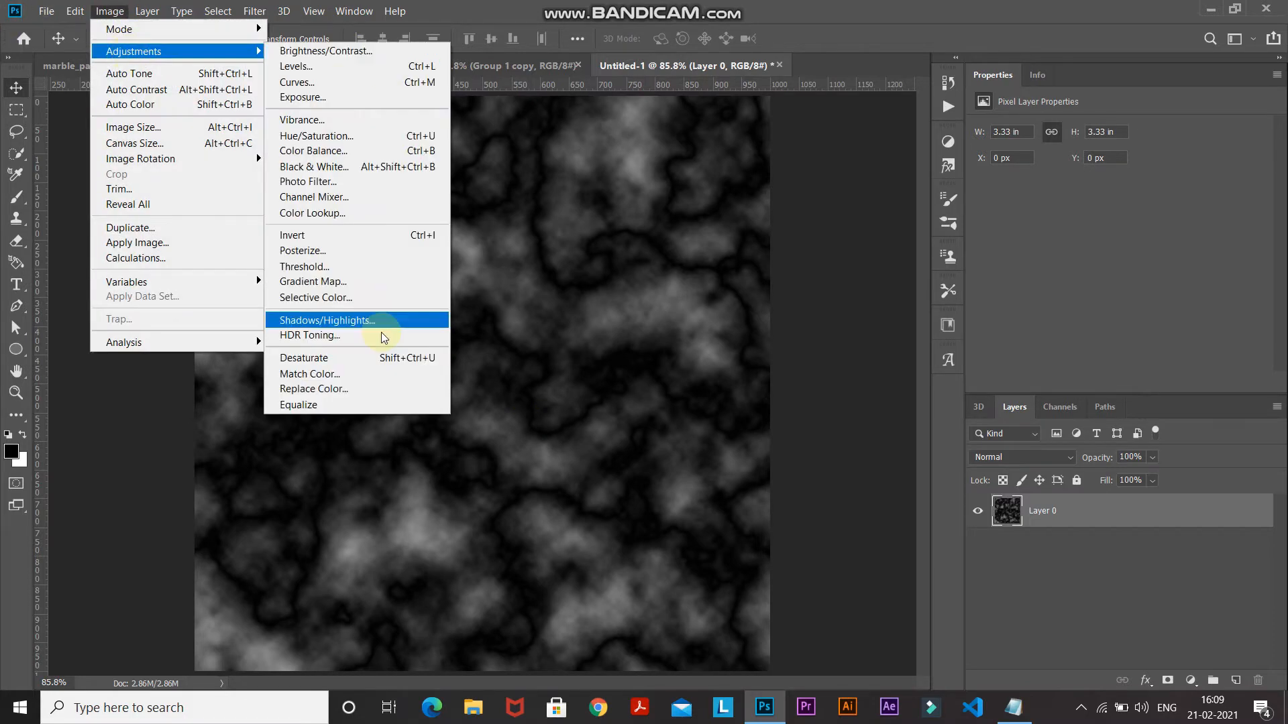
{"action": "left_click", "coordinate": [326, 404]}
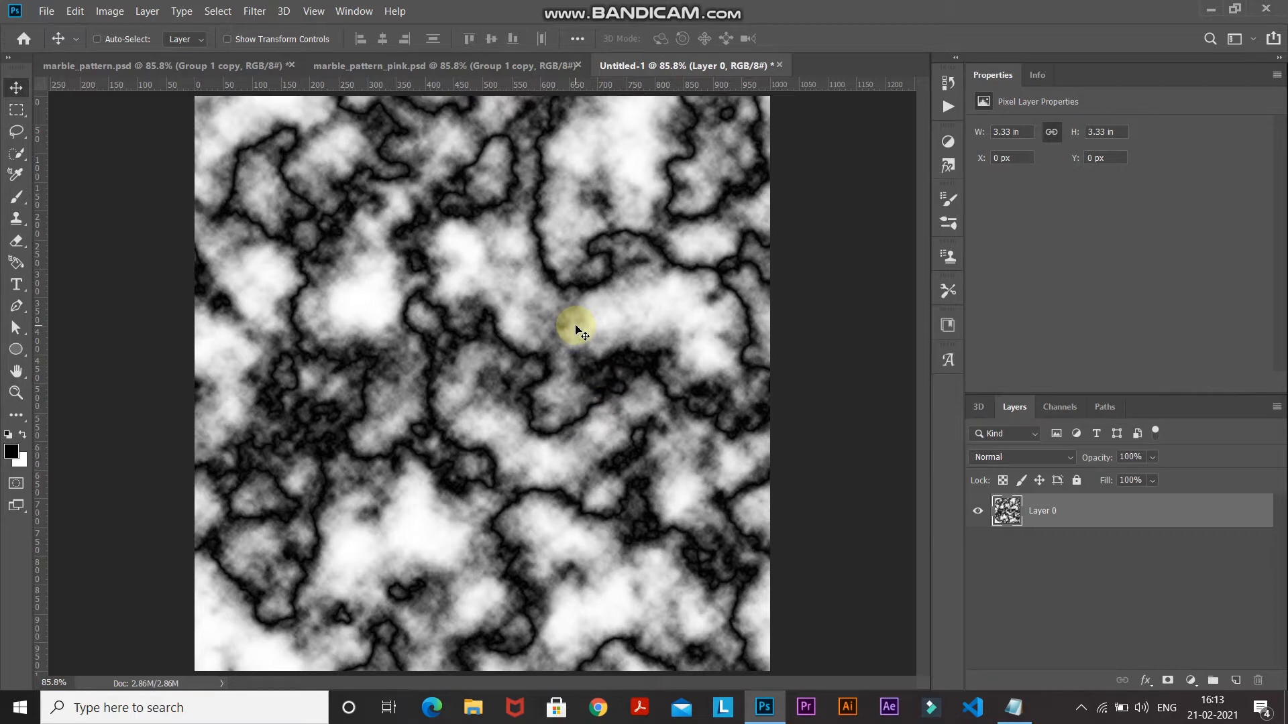
Step: Apply a Levels adjustment to the clouds layer with the midtone input set to 2.02, comparing the preview off and on
{"action": "left_click", "coordinate": [109, 11]}
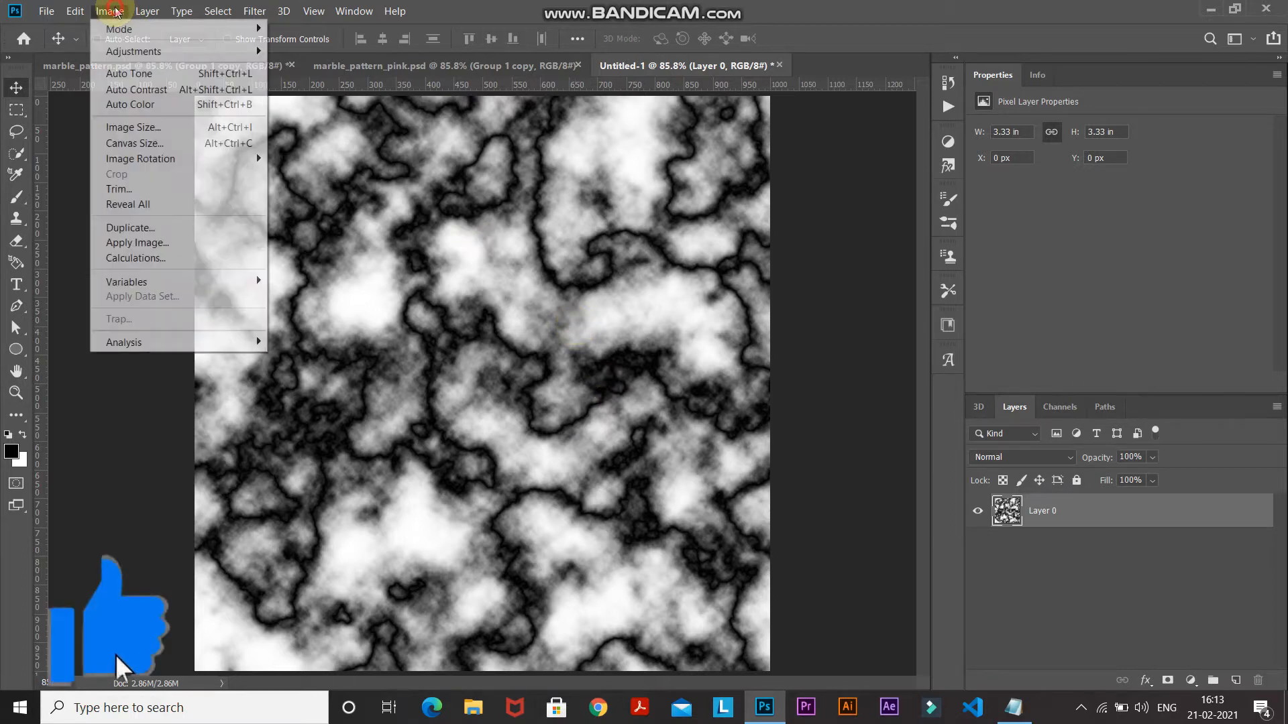
{"action": "mouse_move", "coordinate": [124, 52]}
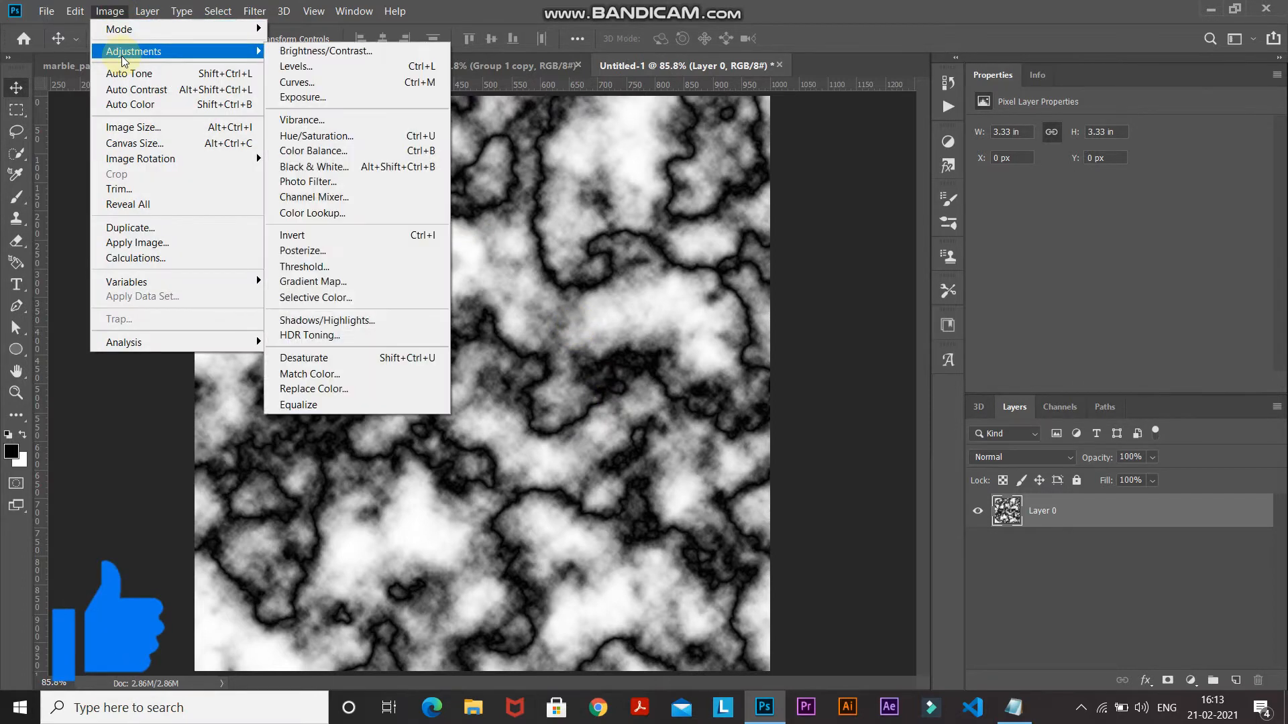
{"action": "left_click", "coordinate": [288, 67]}
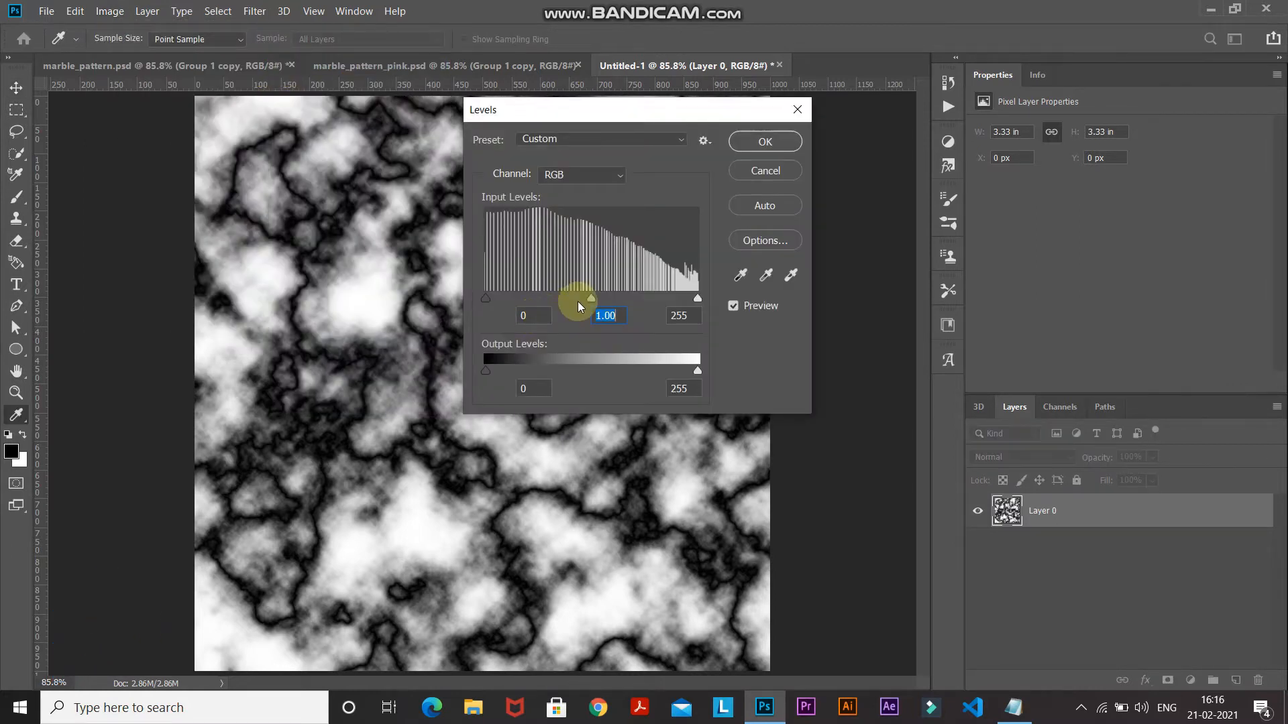
{"action": "left_click_drag", "start_coordinate": [589, 296], "coordinate": [538, 299]}
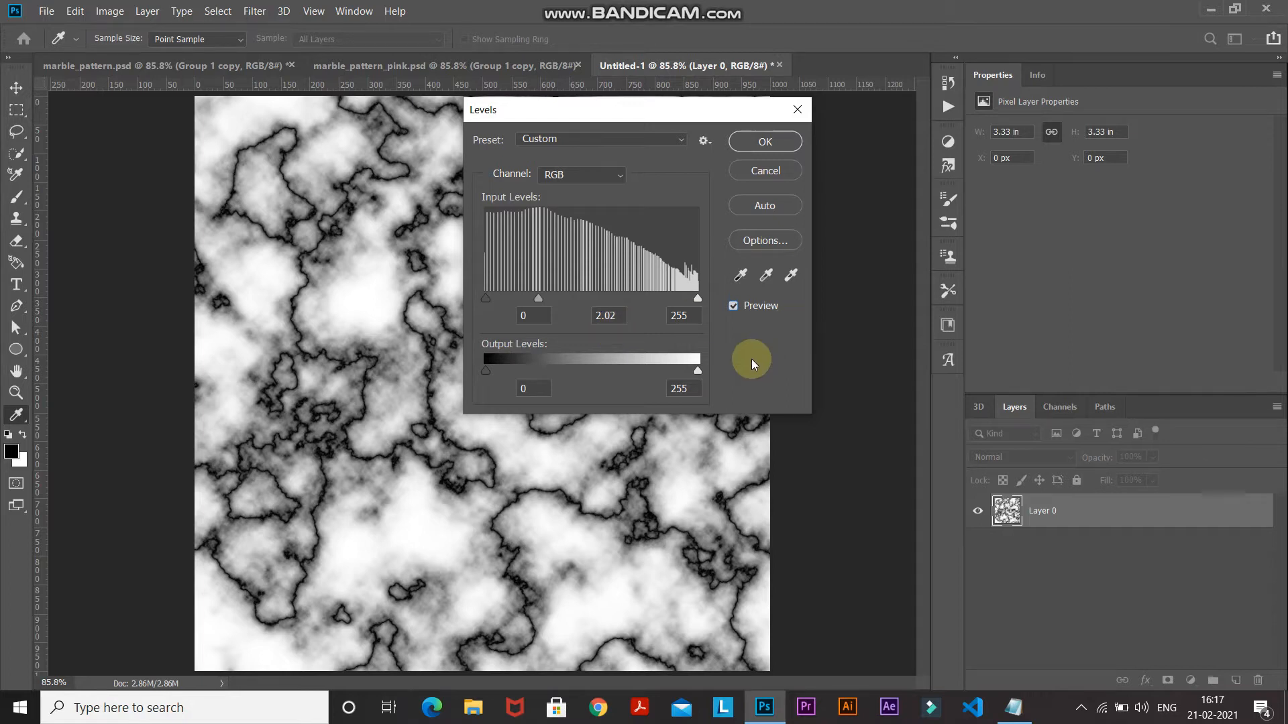
{"action": "left_click", "coordinate": [730, 304]}
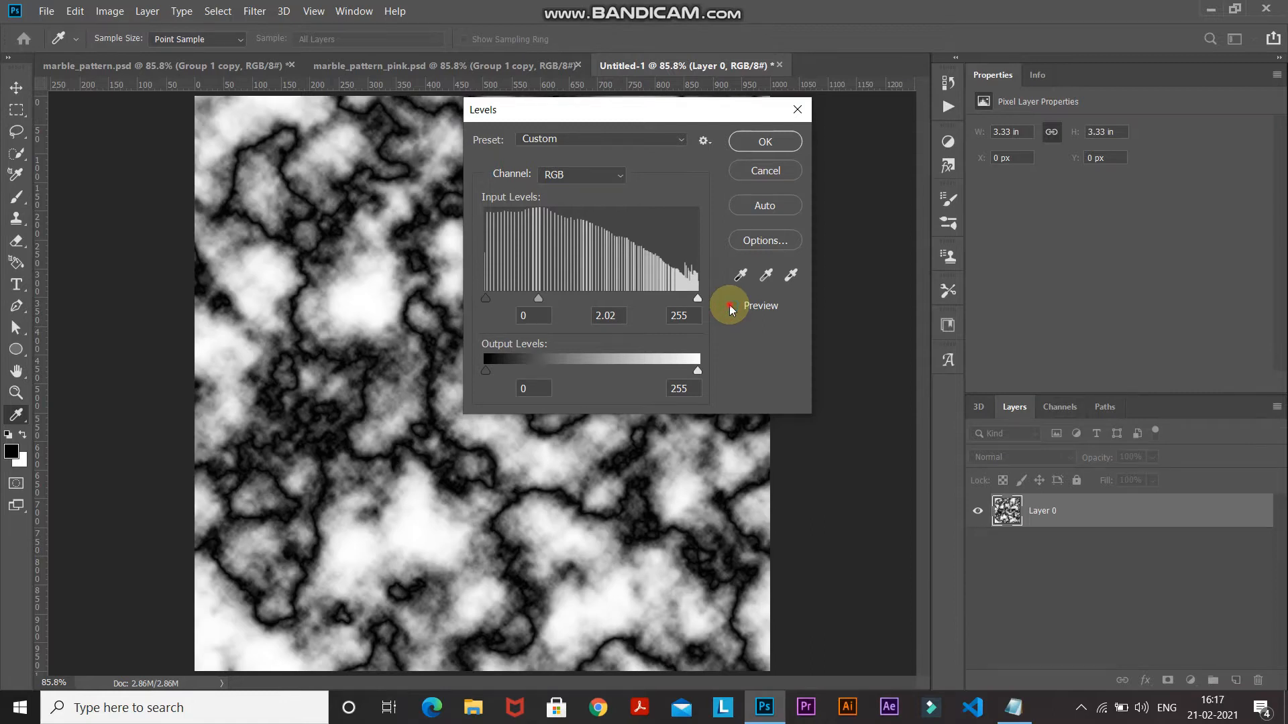
{"action": "left_click", "coordinate": [730, 305]}
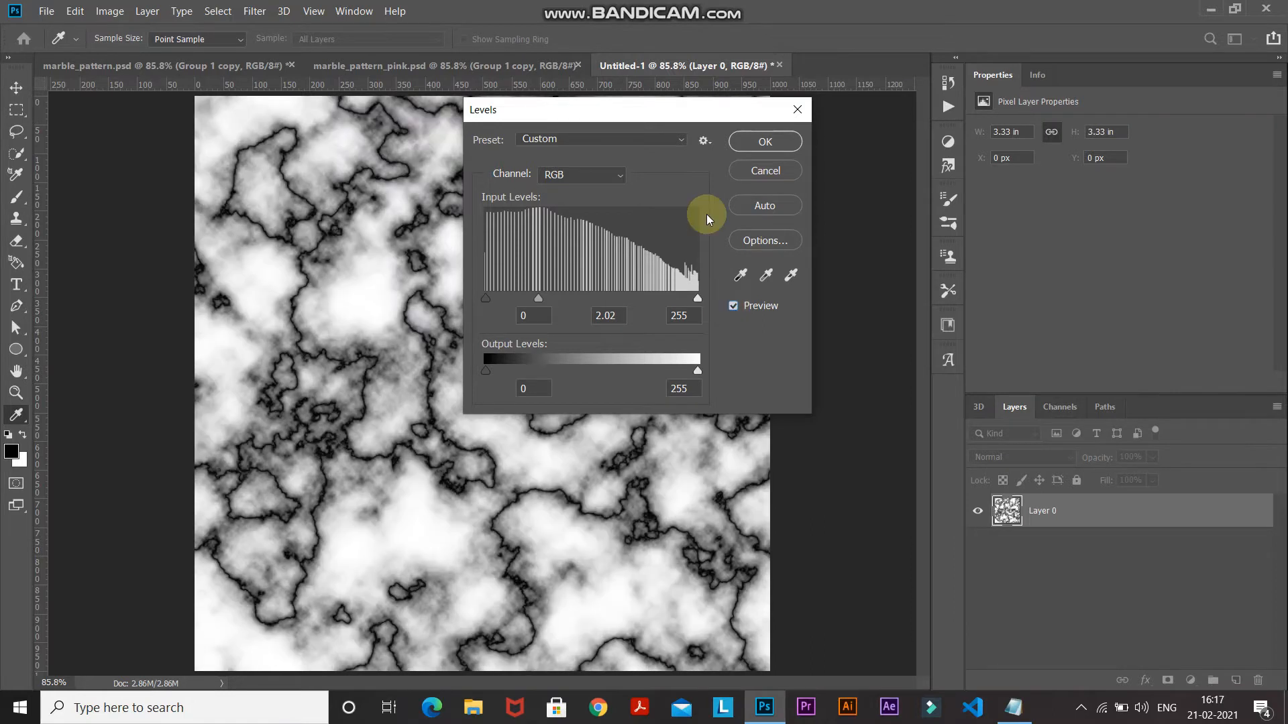
{"action": "left_click", "coordinate": [741, 141]}
Step: Duplicate the clouds layer and rotate the copy 90° clockwise
{"action": "key", "text": "v"}
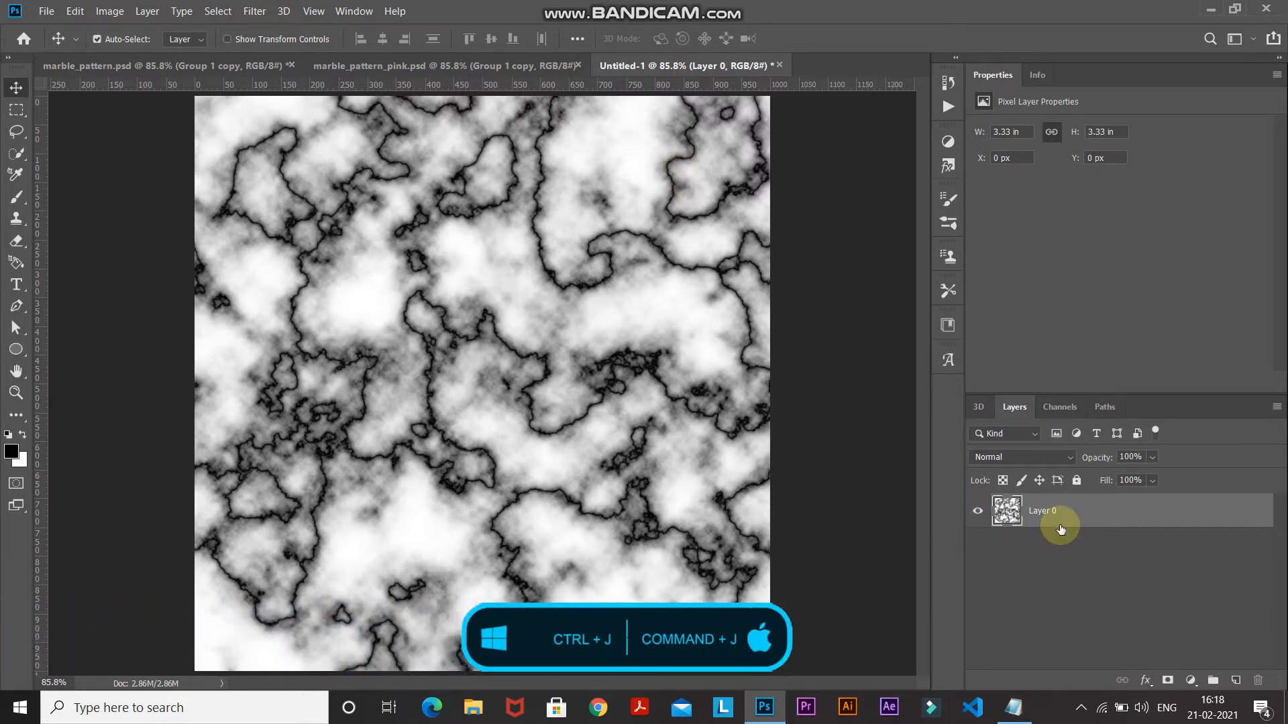
{"action": "key", "text": "ctrl+j"}
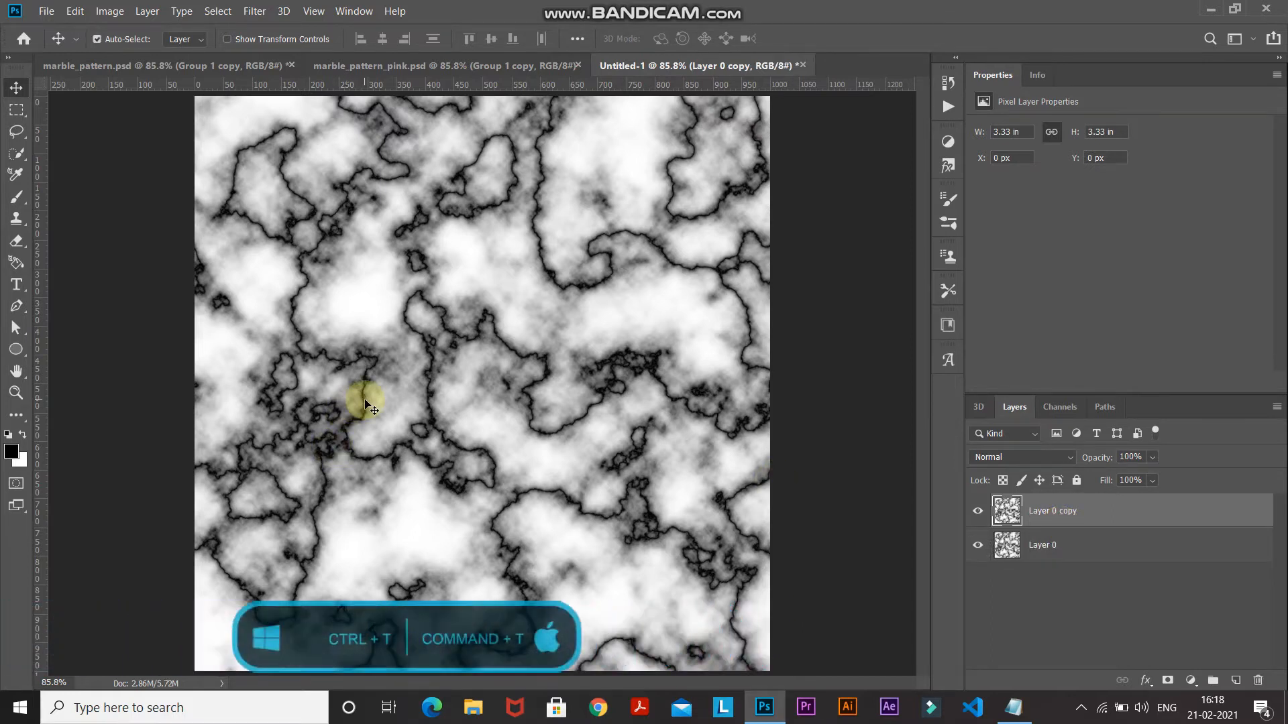
{"action": "key", "text": "ctrl+t"}
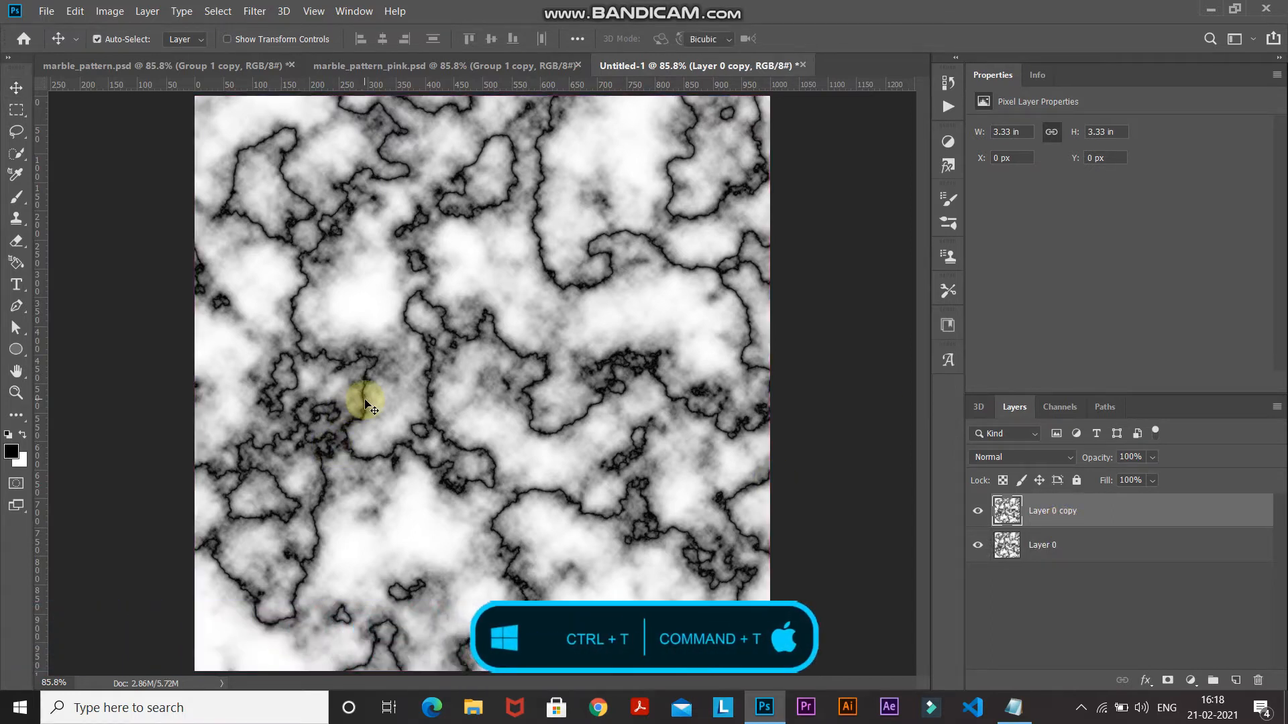
{"action": "right_click", "coordinate": [460, 262]}
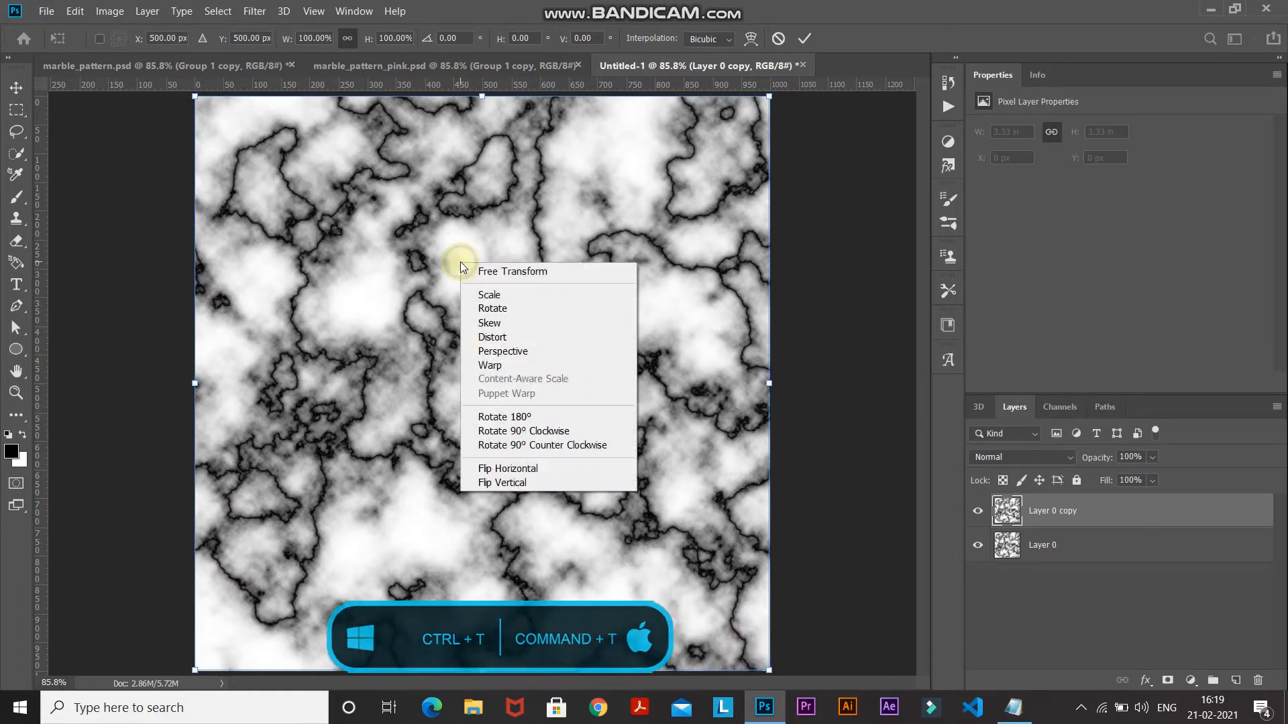
{"action": "left_click", "coordinate": [479, 432]}
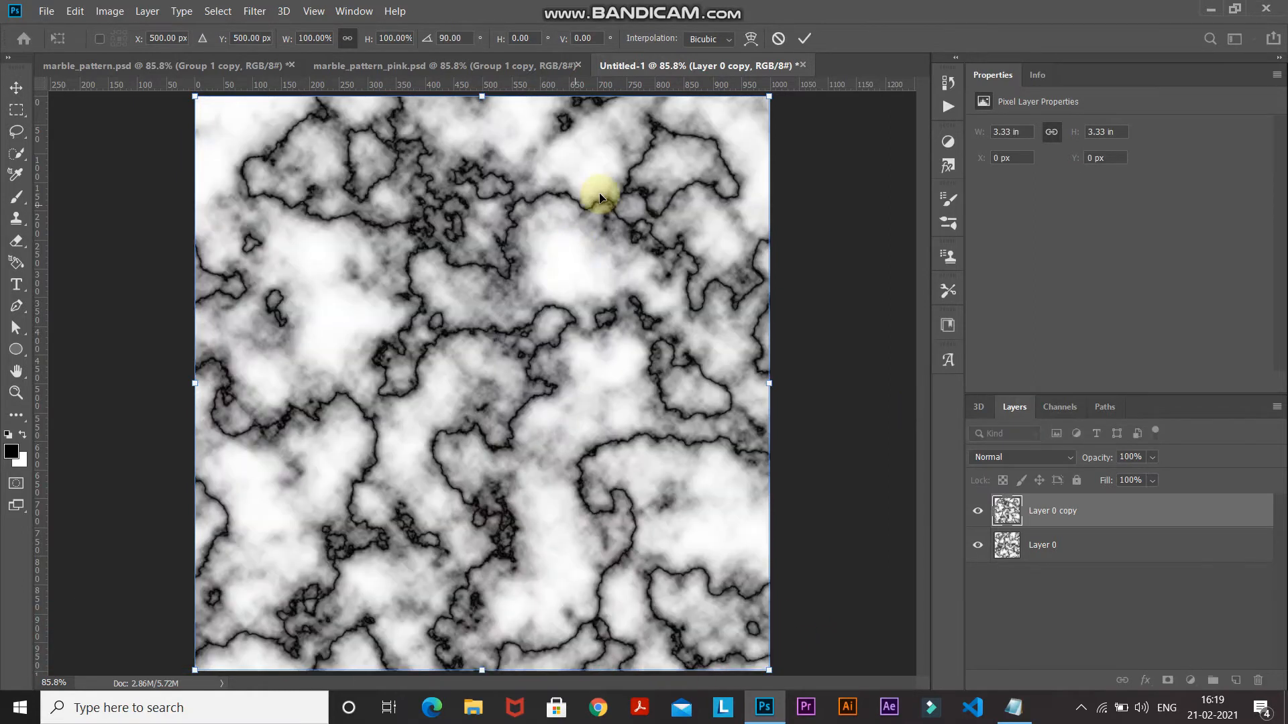
{"action": "left_click", "coordinate": [803, 40]}
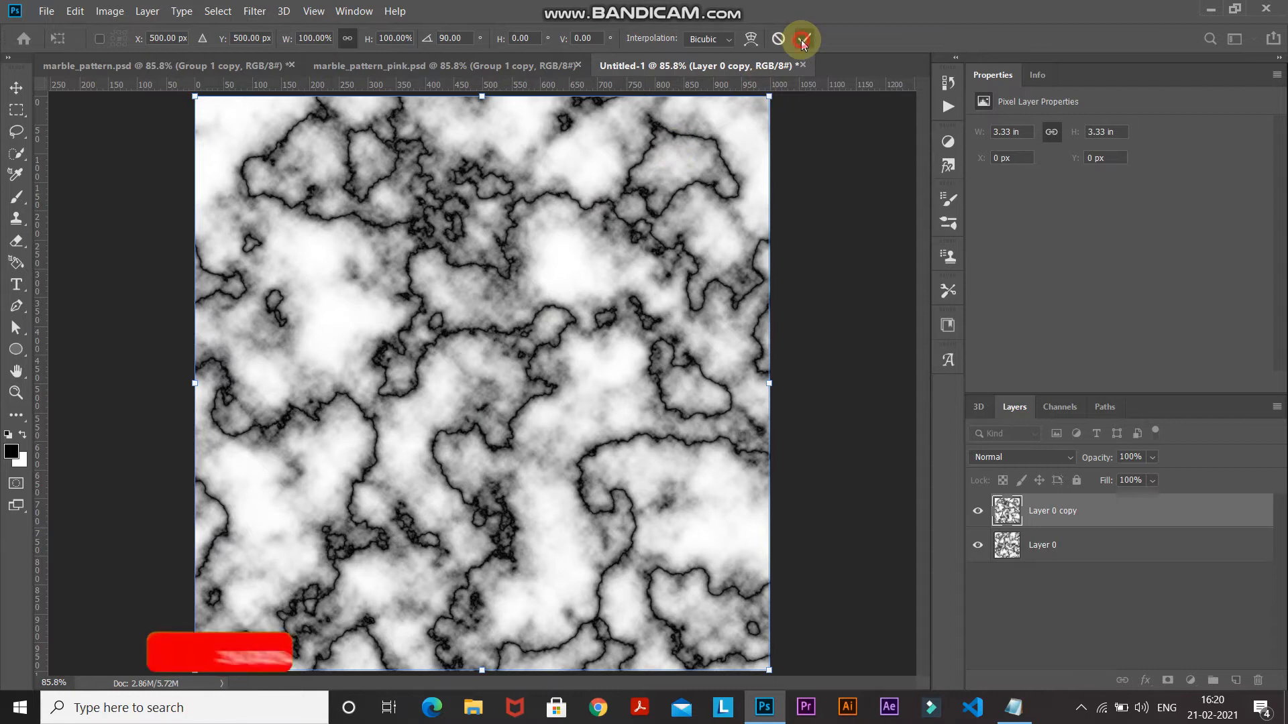
Step: Set the rotated copy's blend mode to Screen and merge it with the layer below
{"action": "left_click", "coordinate": [996, 457]}
{"action": "left_click", "coordinate": [983, 408]}
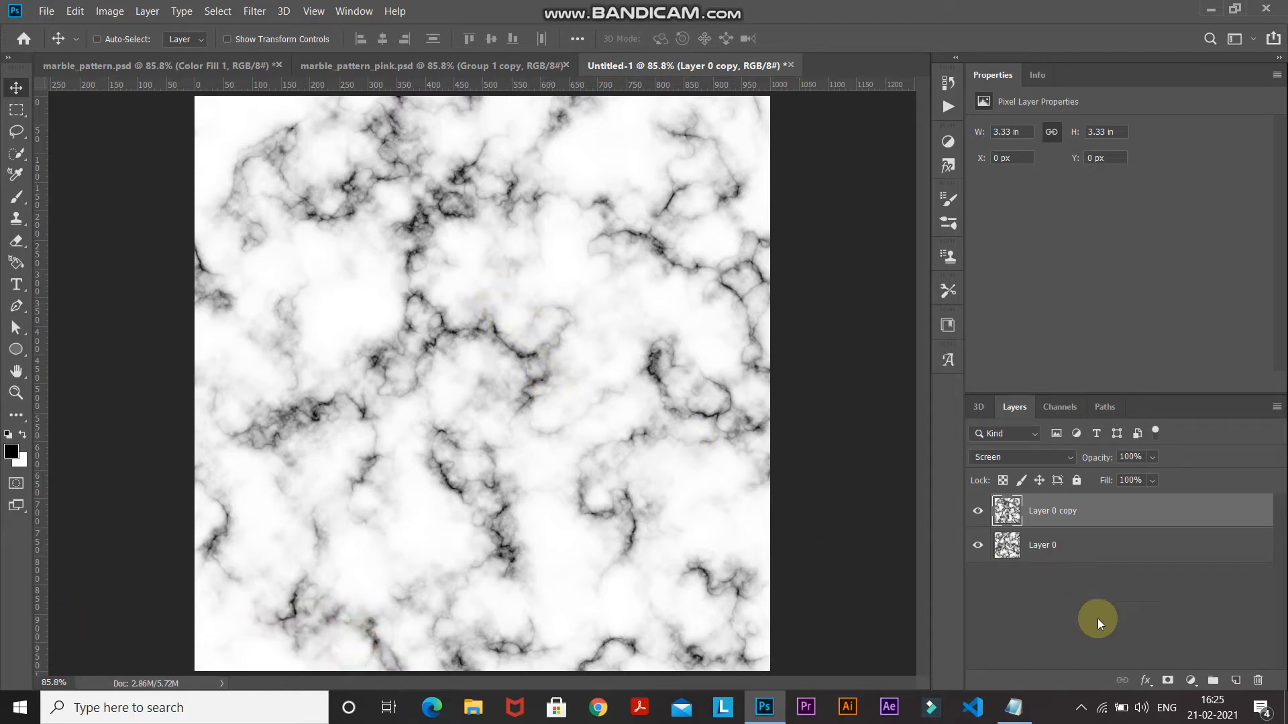
{"action": "key", "text": "ctrl"}
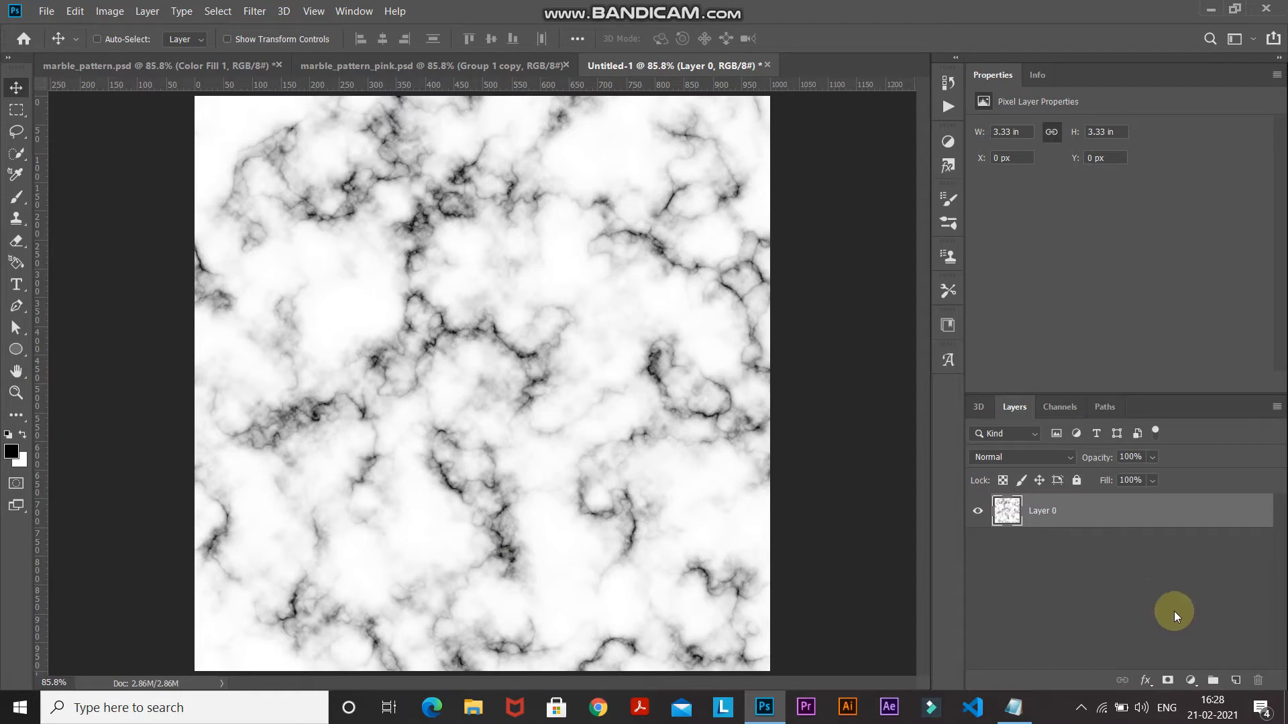
Step: Add a Solid Color fill layer with the colour f2fff1 above the marble layer
{"action": "left_click", "coordinate": [1193, 679]}
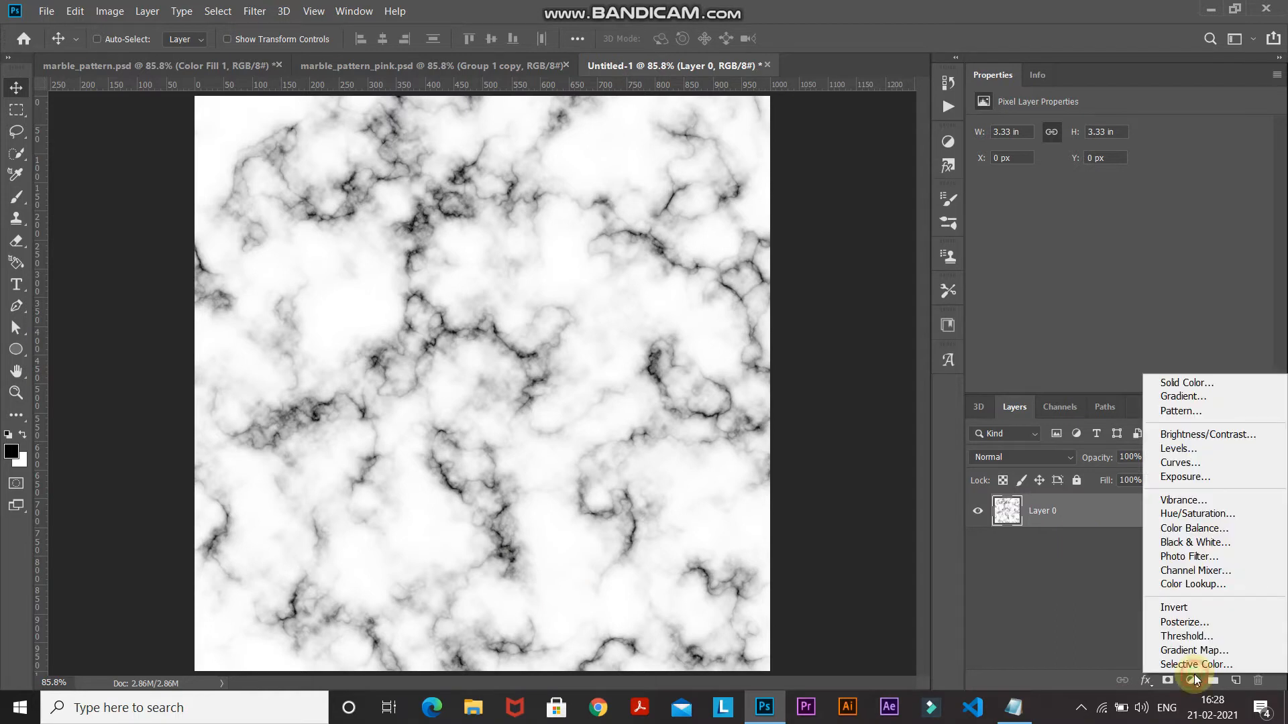
{"action": "left_click", "coordinate": [1174, 382]}
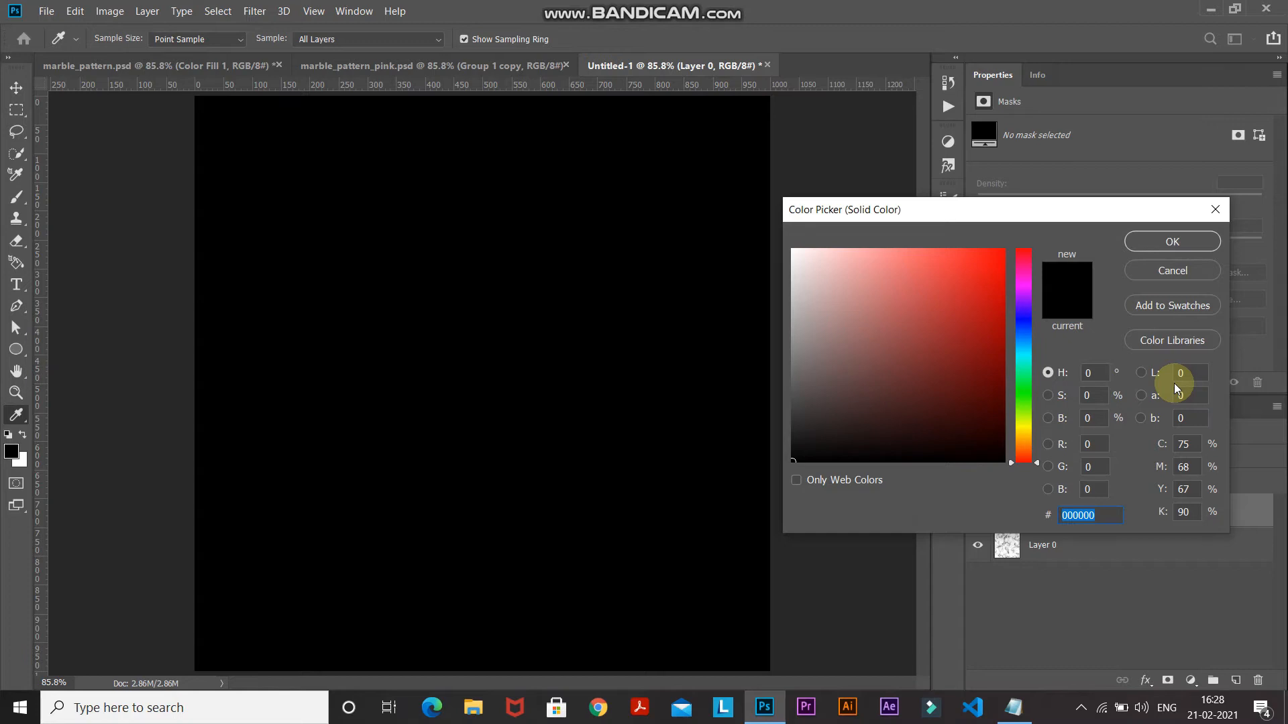
{"action": "type", "text": "f2"}
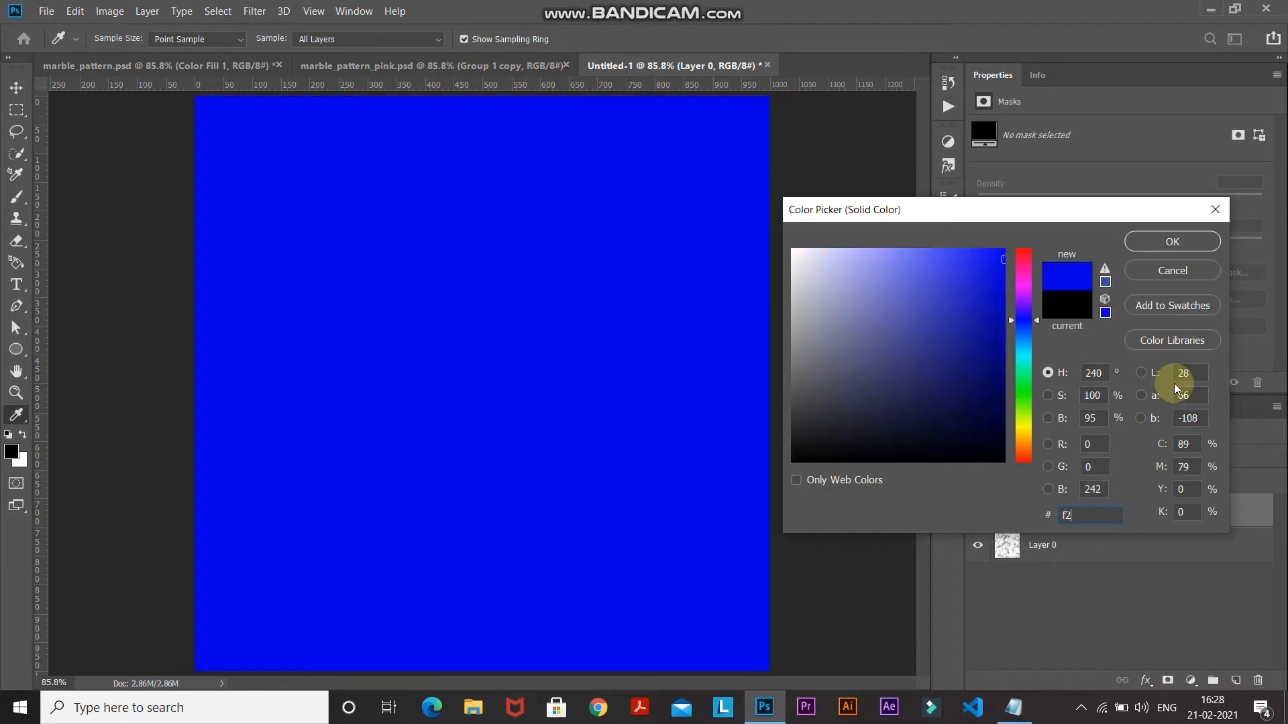
{"action": "type", "text": "fff1"}
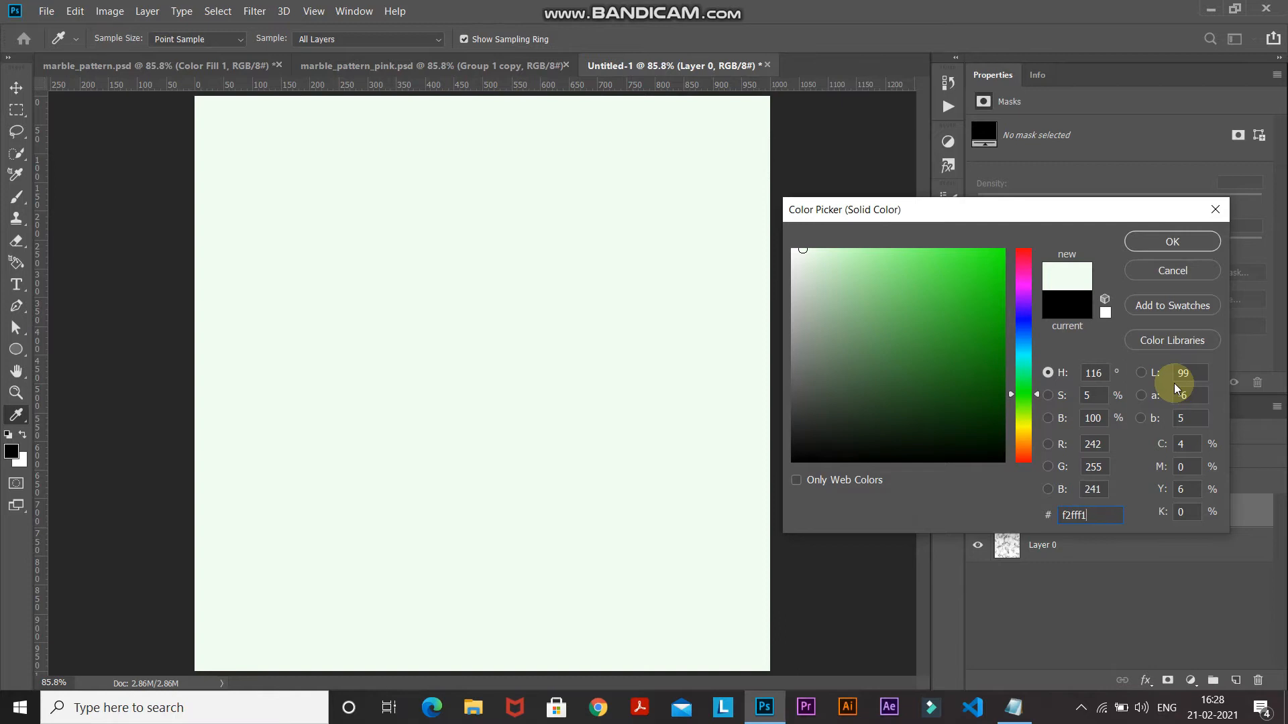
{"action": "key", "text": "Return"}
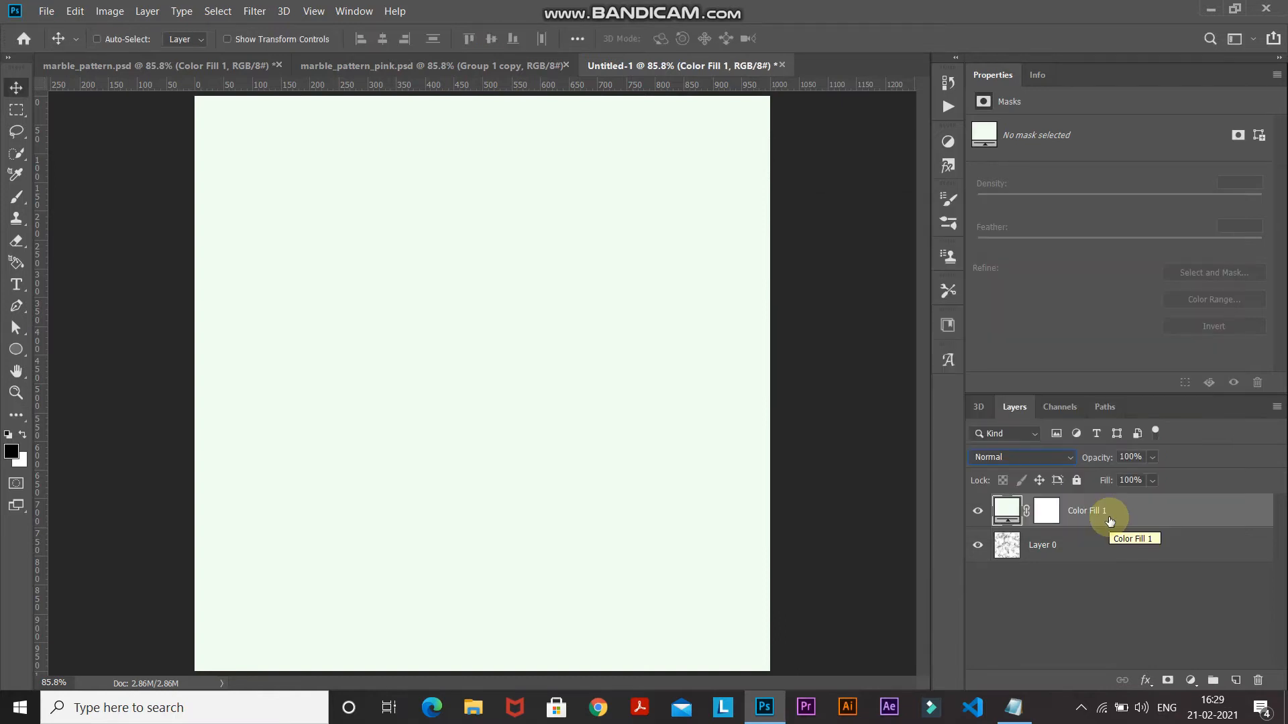
Step: Set the pale green fill layer's blend mode to Multiply and compare the image with the fill hidden and shown
{"action": "left_click", "coordinate": [986, 458]}
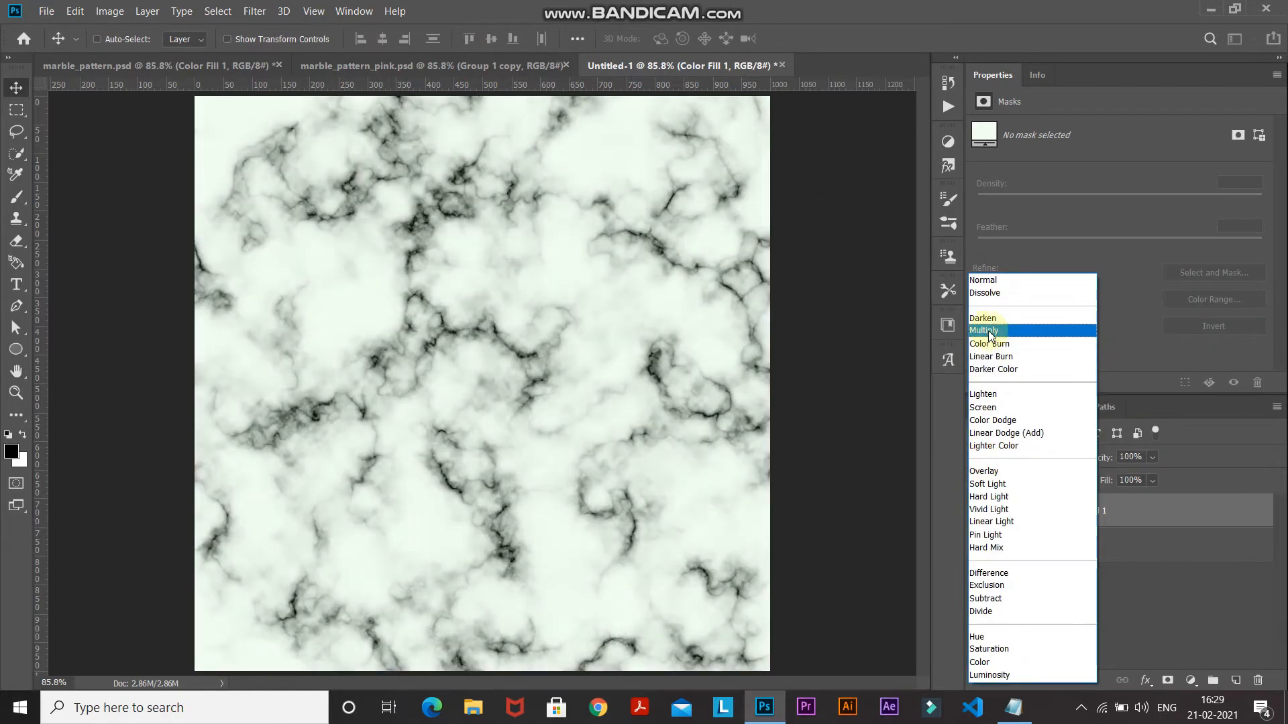
{"action": "left_click", "coordinate": [991, 333]}
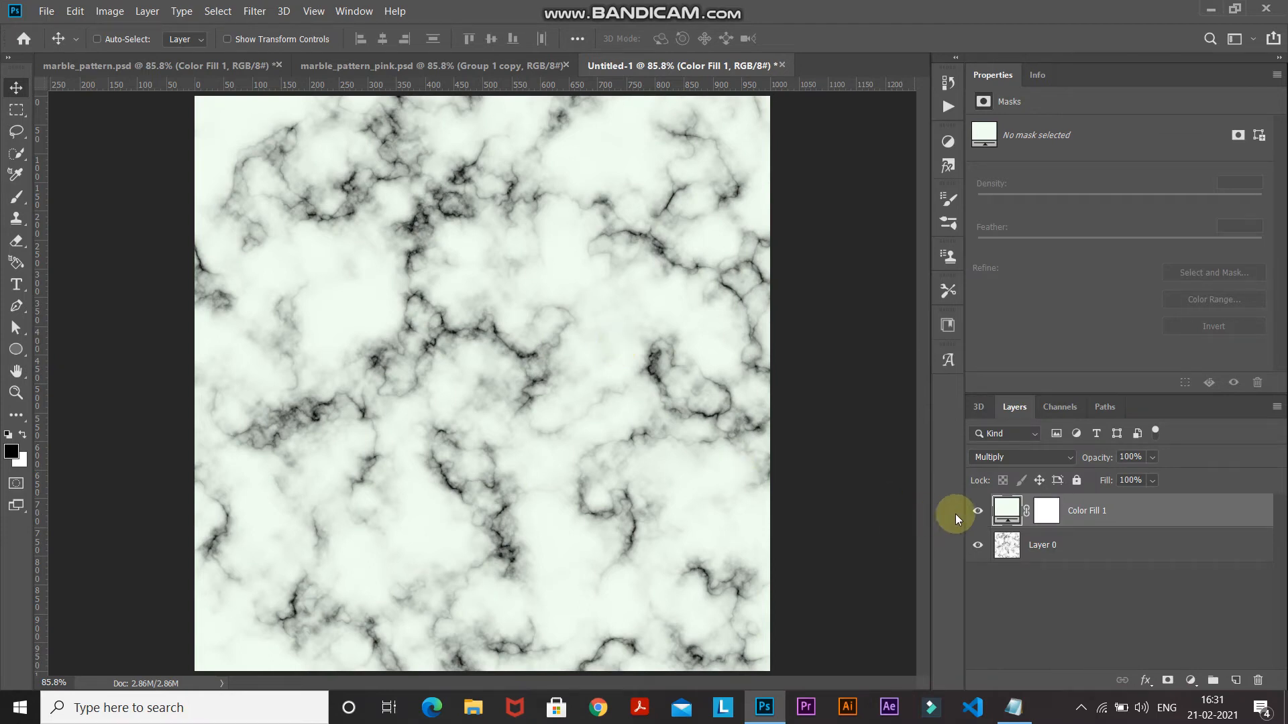
{"action": "left_click", "coordinate": [978, 512]}
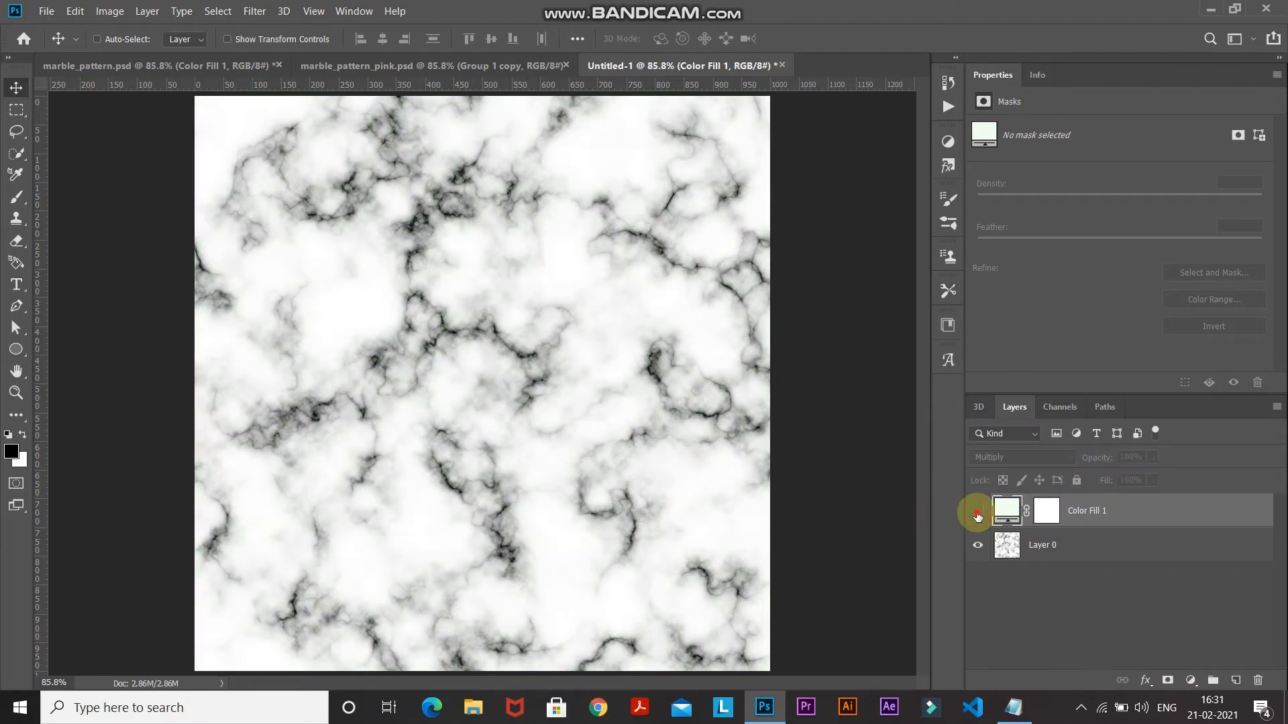
{"action": "left_click", "coordinate": [978, 512]}
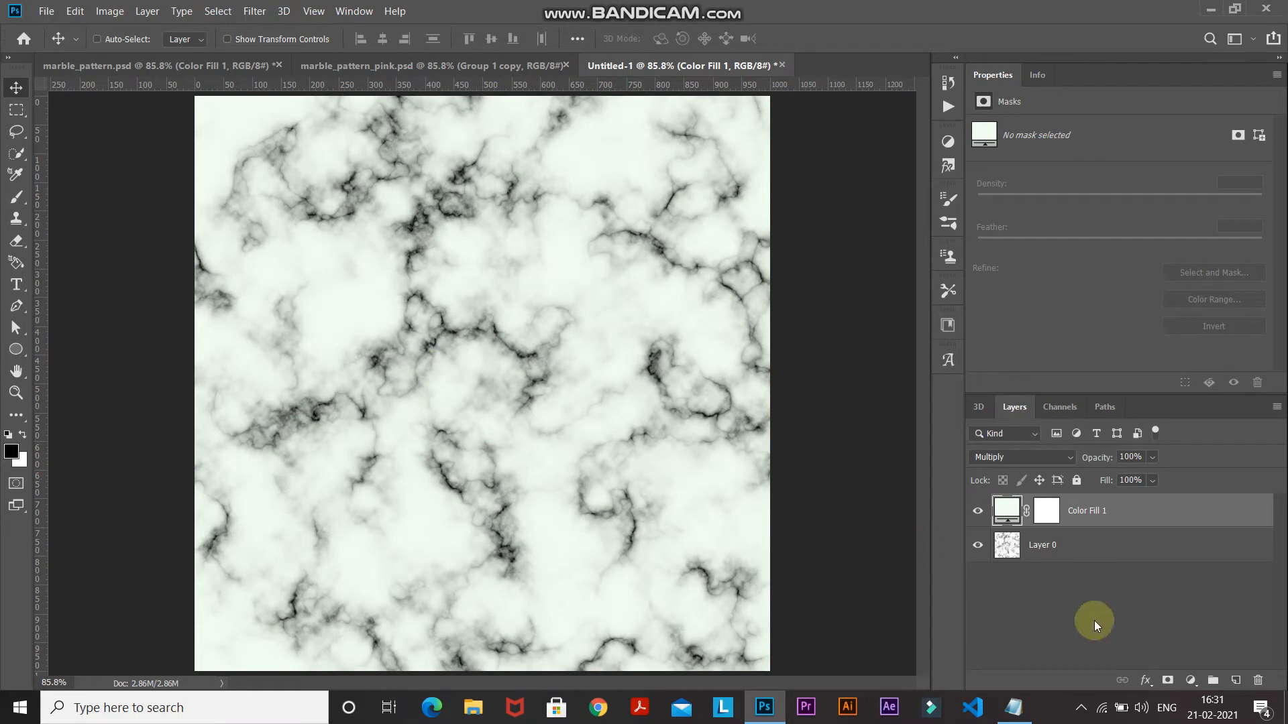
Step: Add a second Solid Color fill layer with the colour 2e642a above the pale green fill
{"action": "left_click", "coordinate": [1190, 679]}
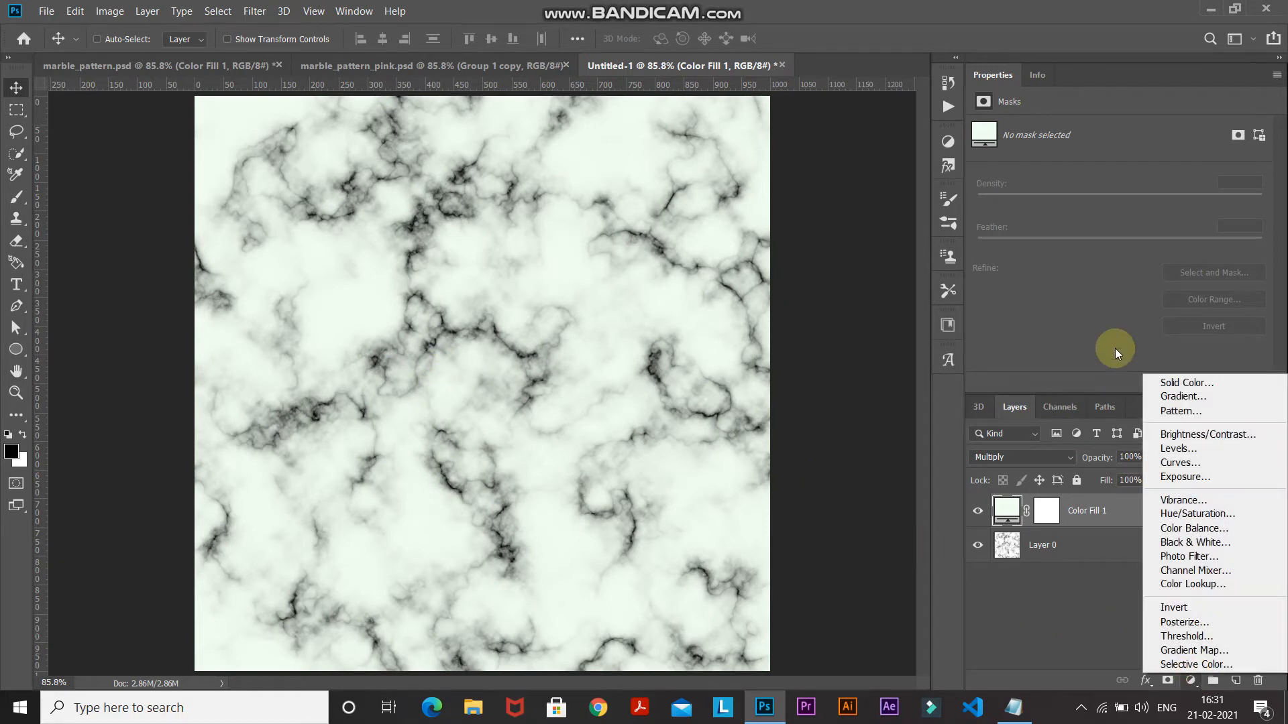
{"action": "left_click", "coordinate": [1185, 382]}
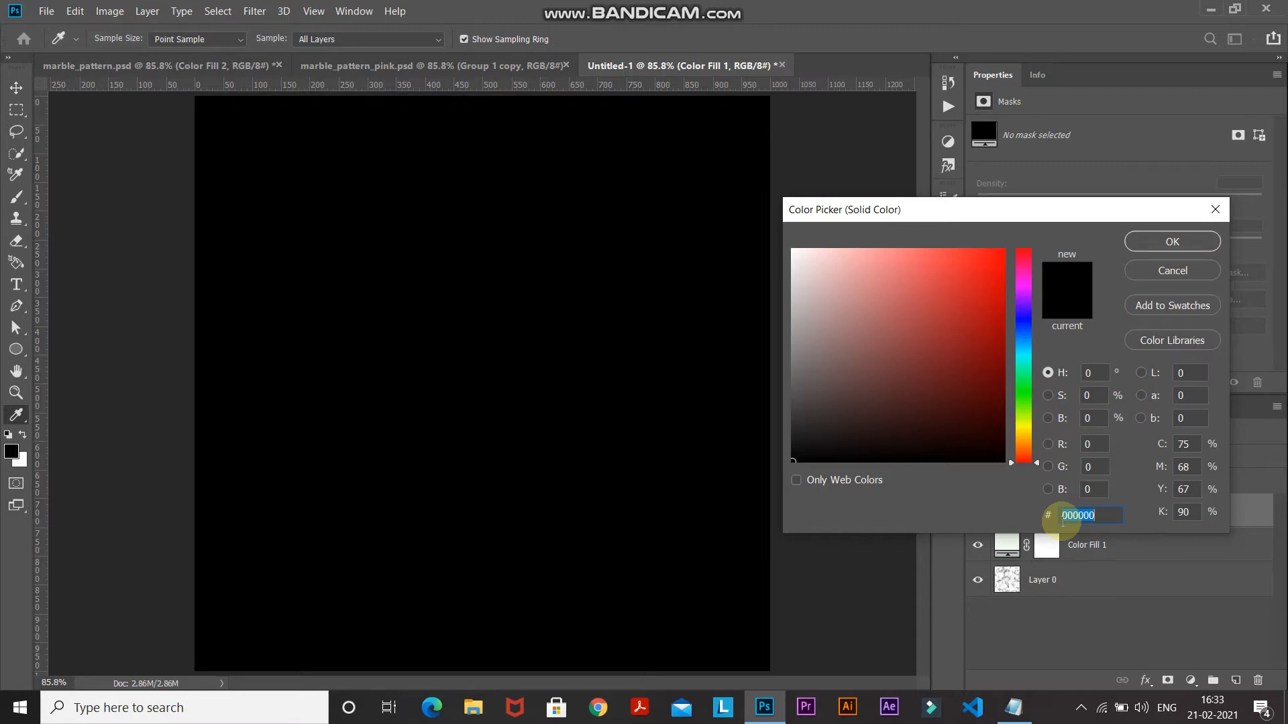
{"action": "type", "text": "2e642a"}
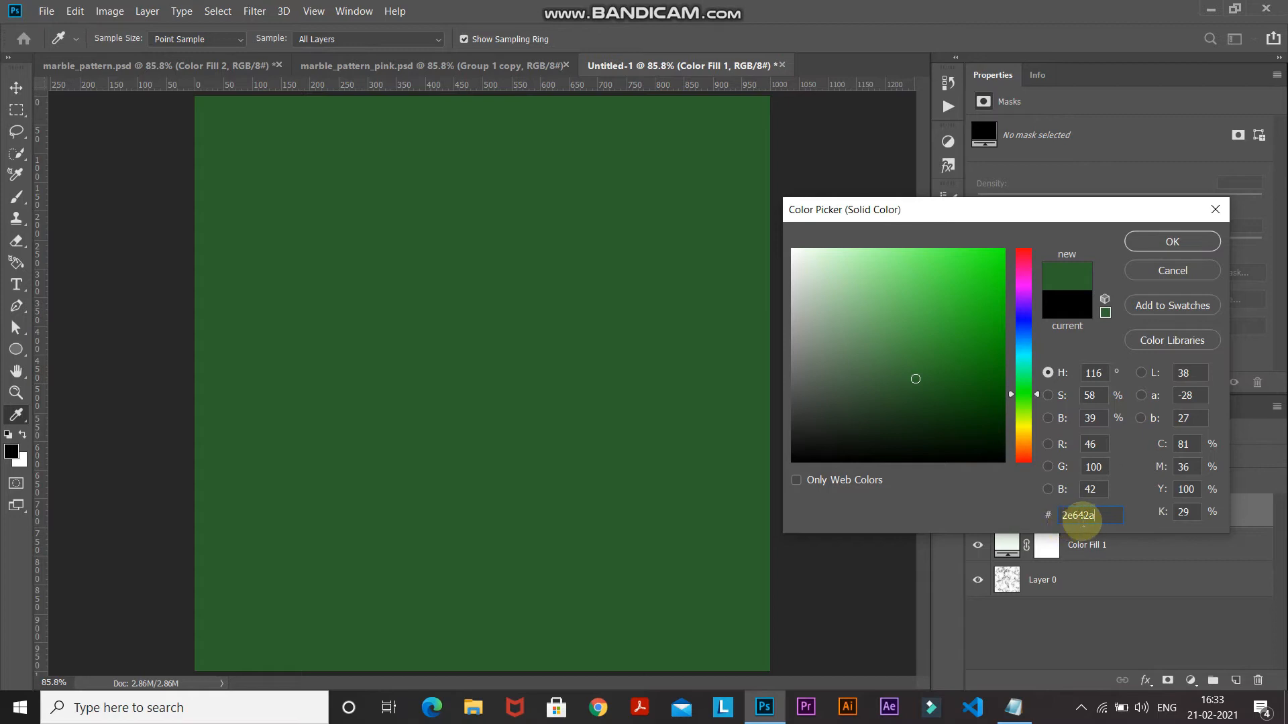
{"action": "left_click", "coordinate": [1134, 243]}
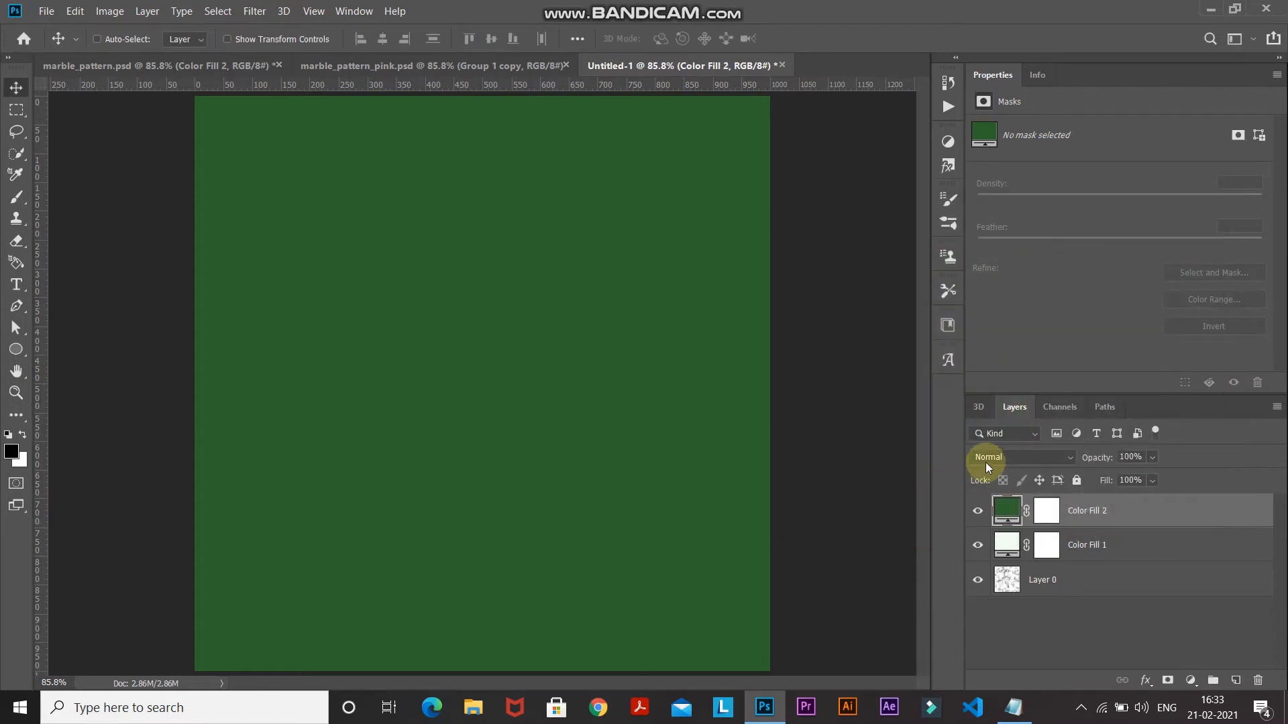
Step: Set the dark green fill layer's blend mode to Screen and compare the image with the fill hidden and shown
{"action": "left_click", "coordinate": [987, 463]}
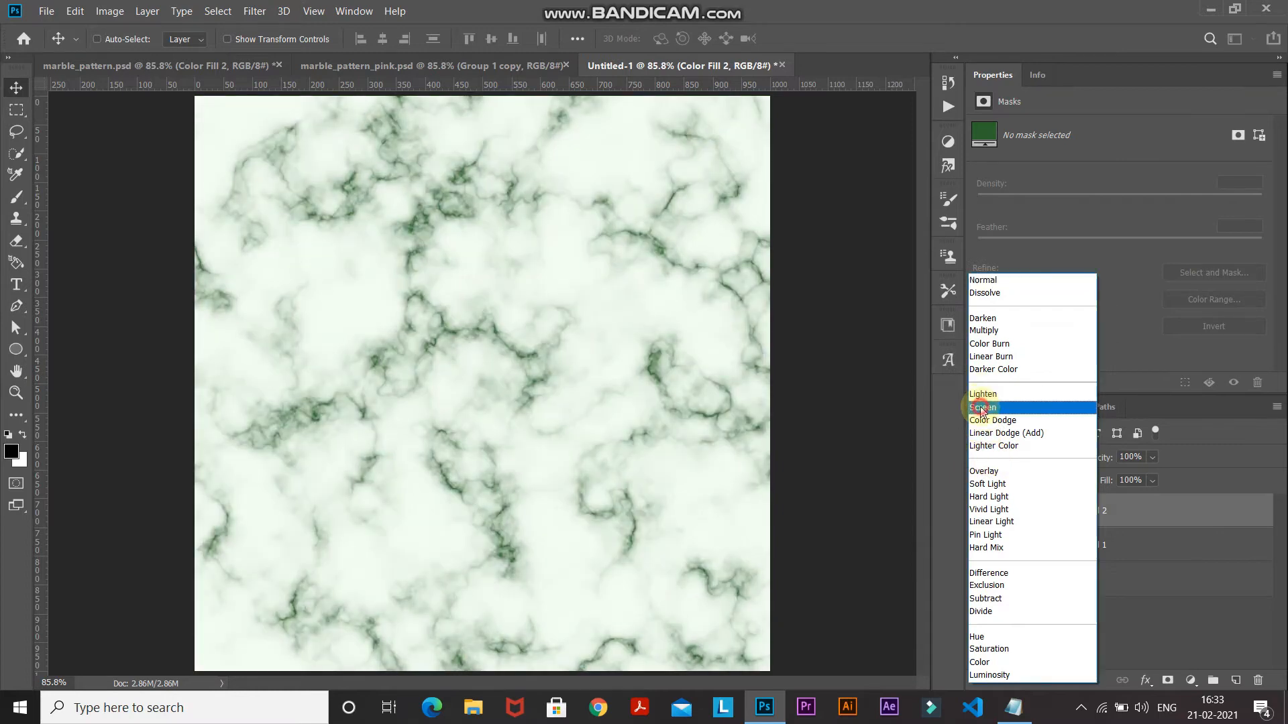
{"action": "left_click", "coordinate": [981, 409]}
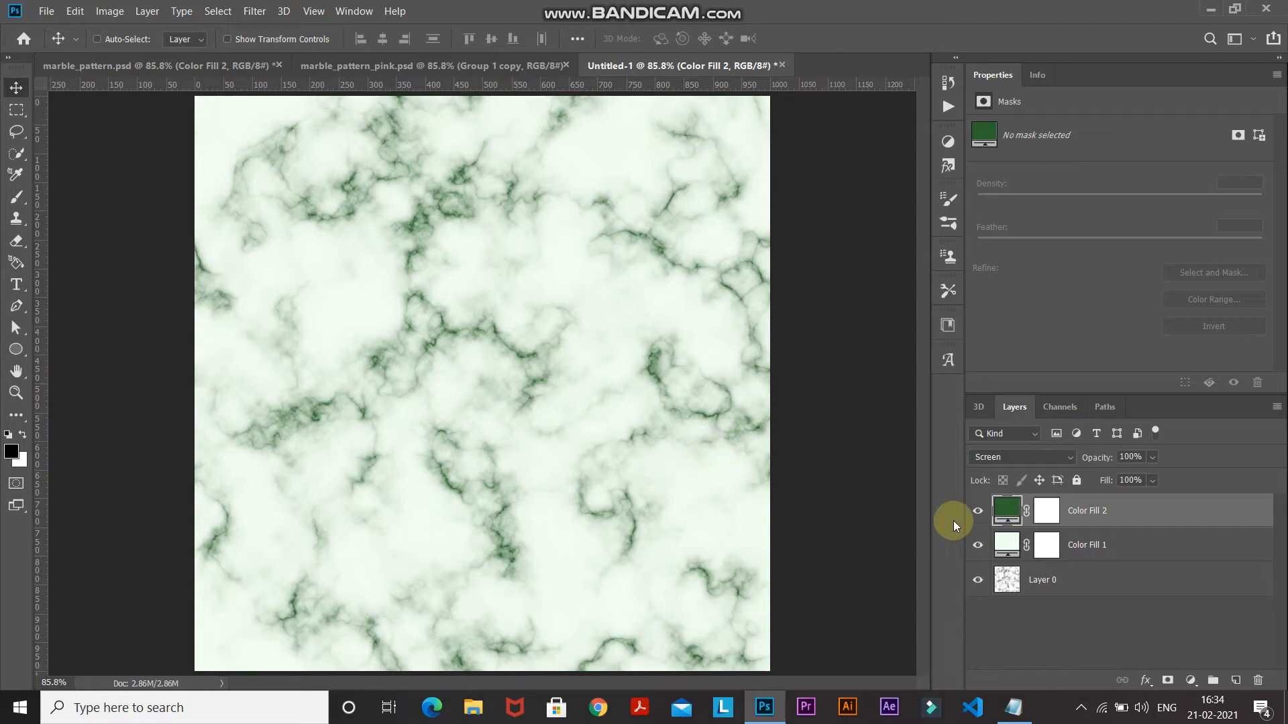
{"action": "left_click", "coordinate": [977, 512]}
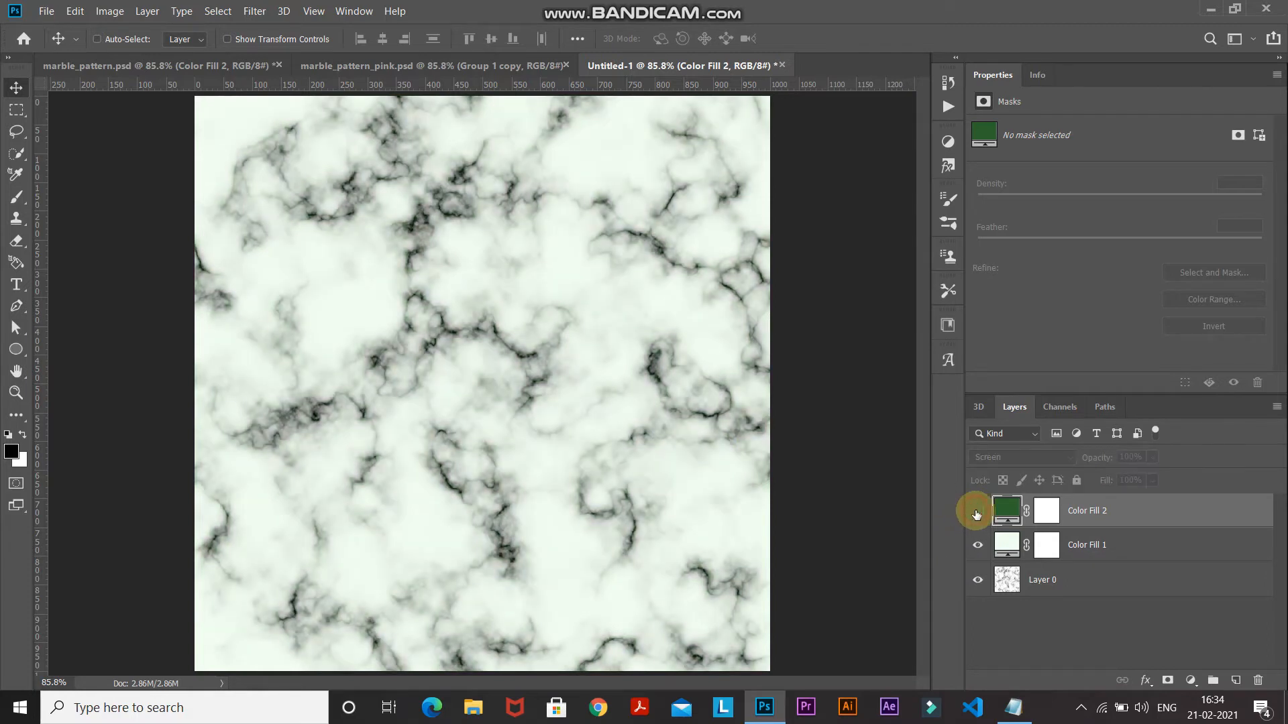
{"action": "left_click", "coordinate": [977, 513]}
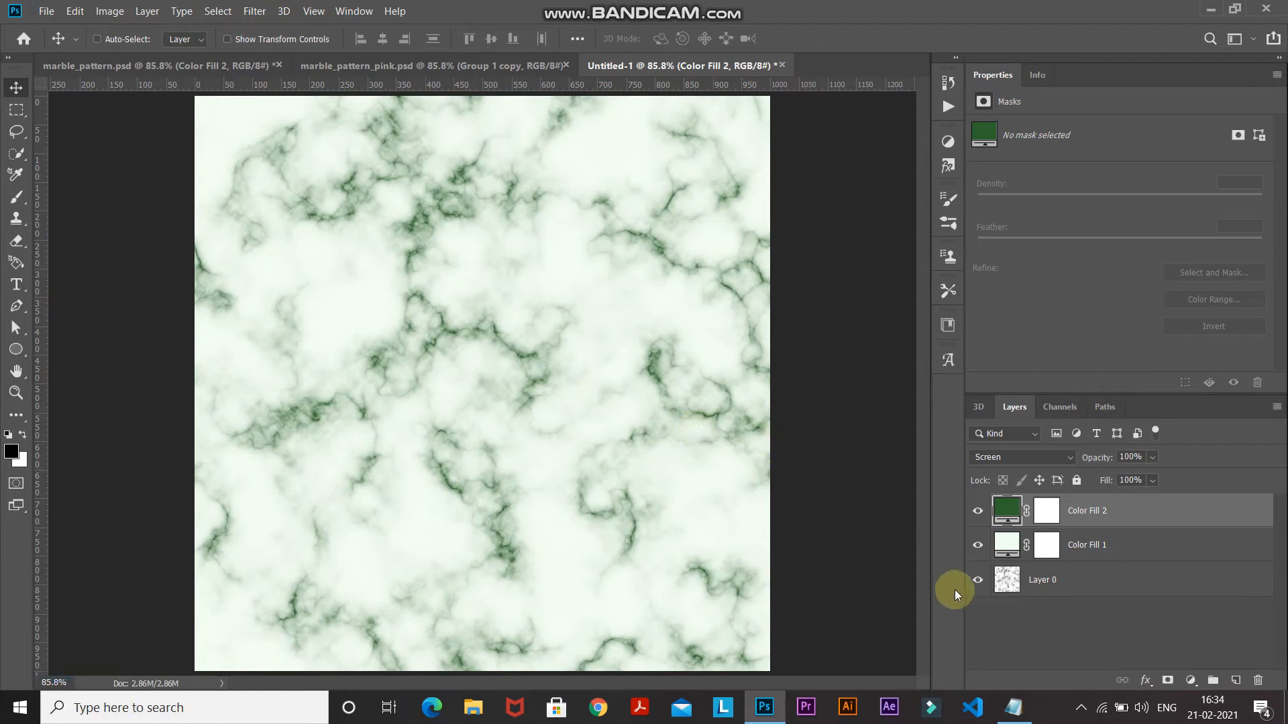
Step: Try the stronger green 77d270 as the colour of the pale green fill layer
{"action": "double_click", "coordinate": [1005, 544]}
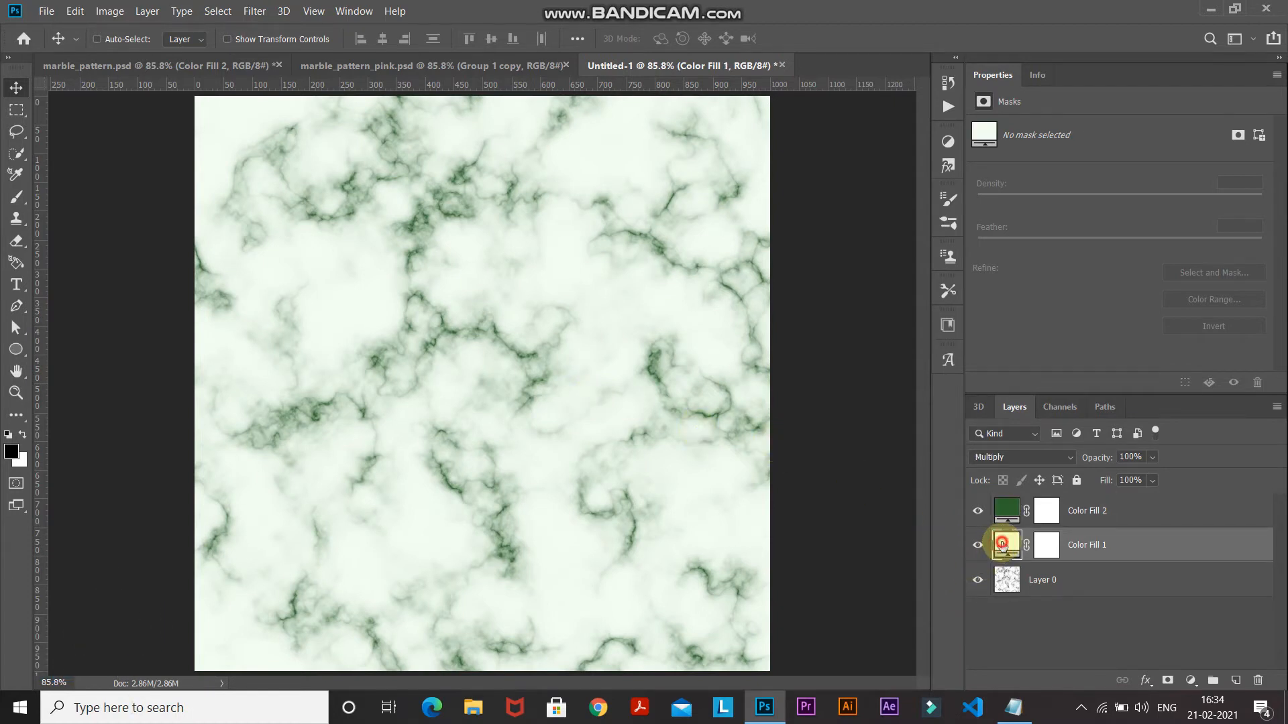
{"action": "left_click", "coordinate": [889, 286]}
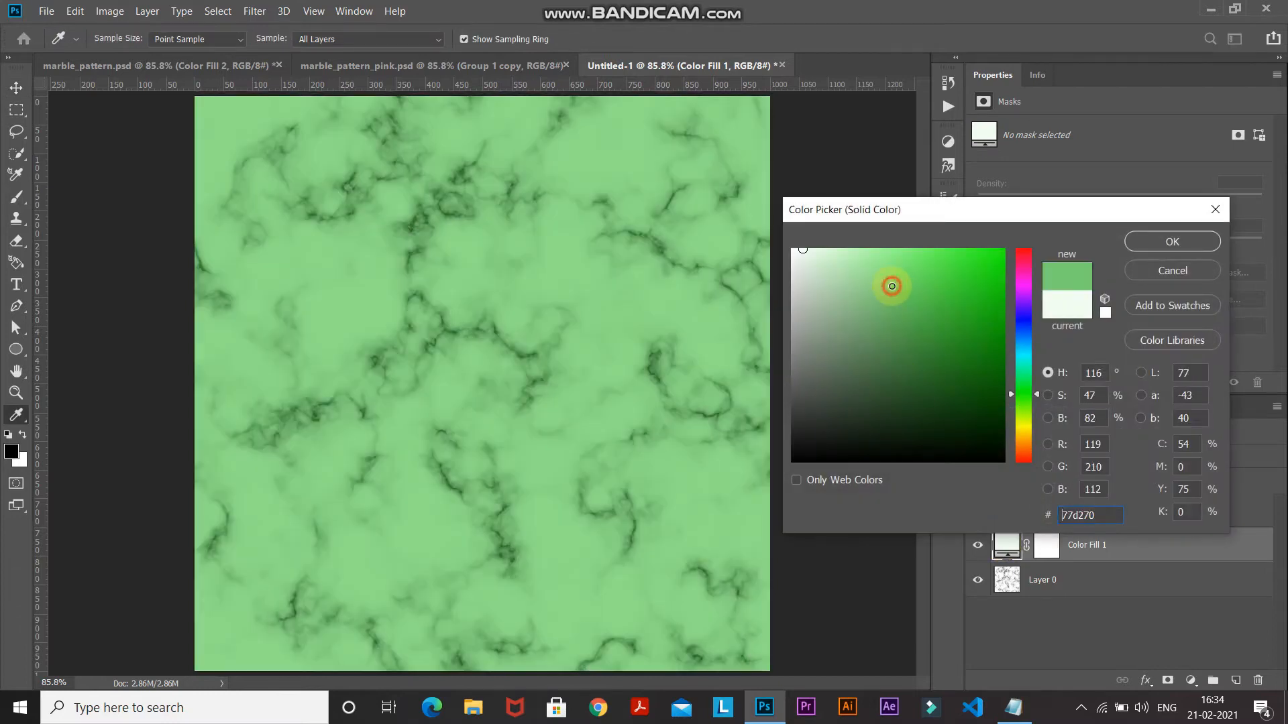
{"action": "left_click", "coordinate": [1150, 247]}
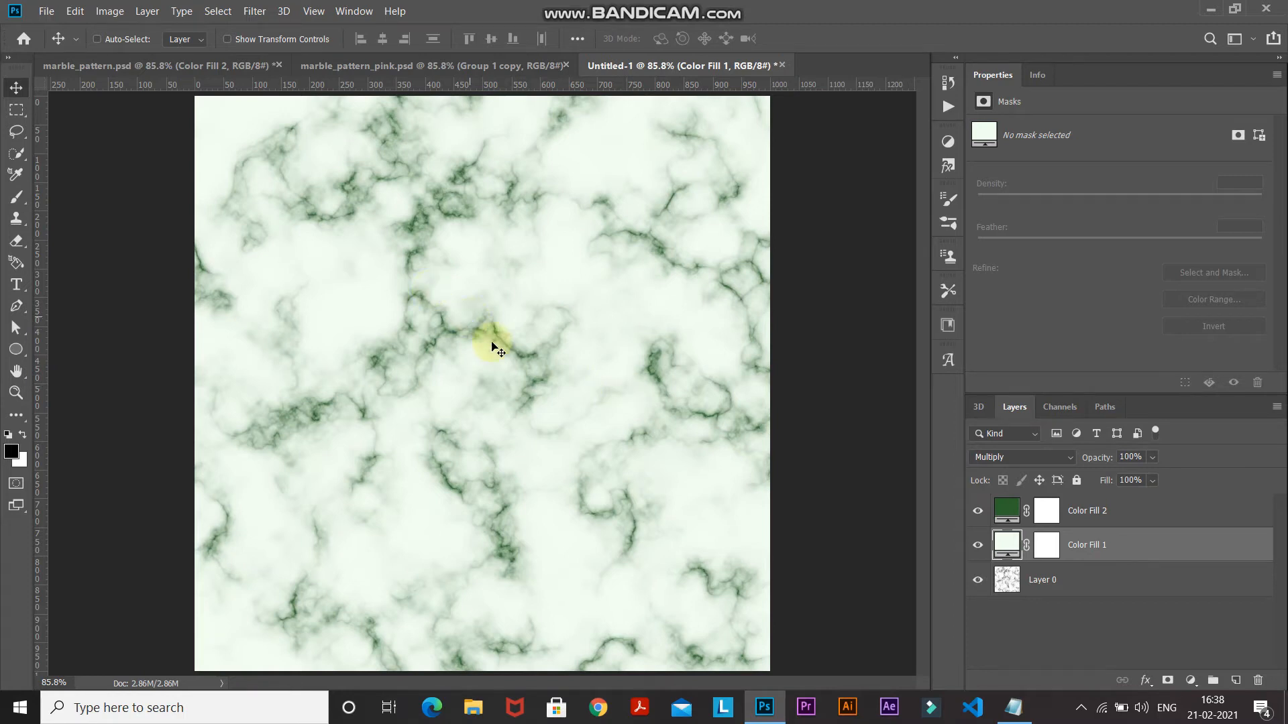
Step: Add an empty layer above the dark green fill and select the midtones with Color Range, fuzziness 30% and range 108 to 146
{"action": "left_click", "coordinate": [1149, 511]}
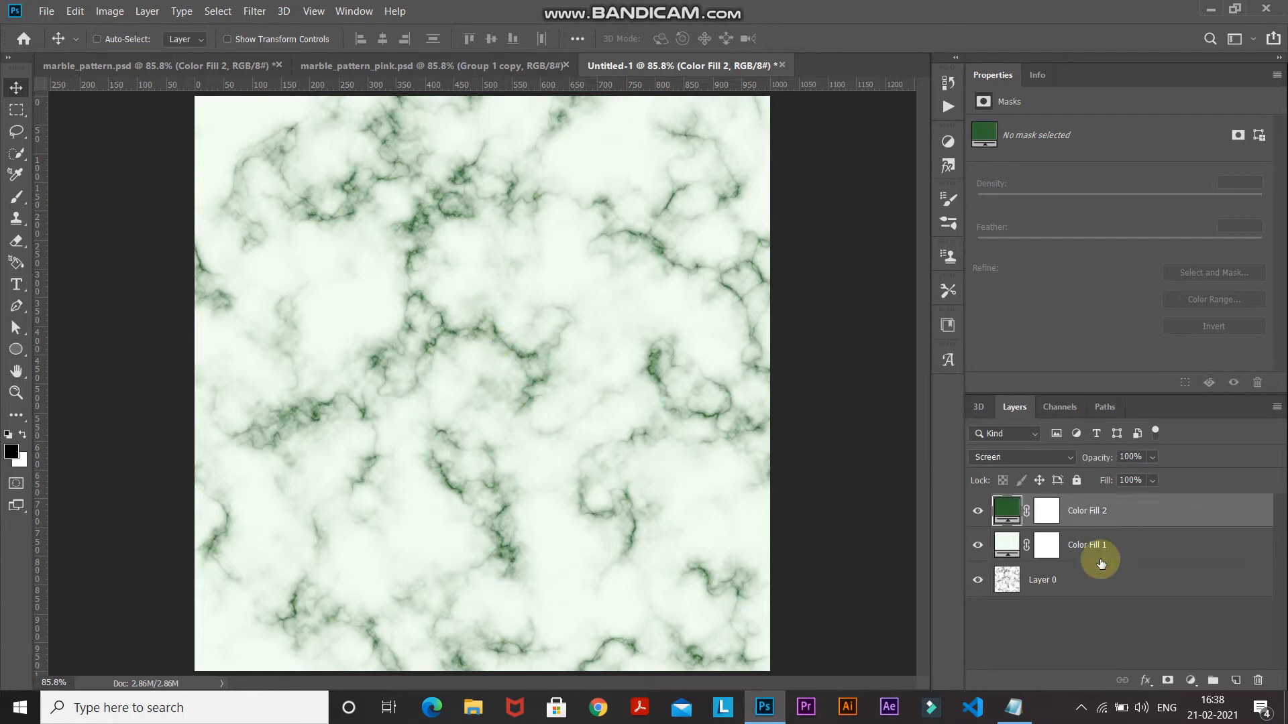
{"action": "left_click", "coordinate": [1236, 680]}
{"action": "left_click", "coordinate": [218, 12]}
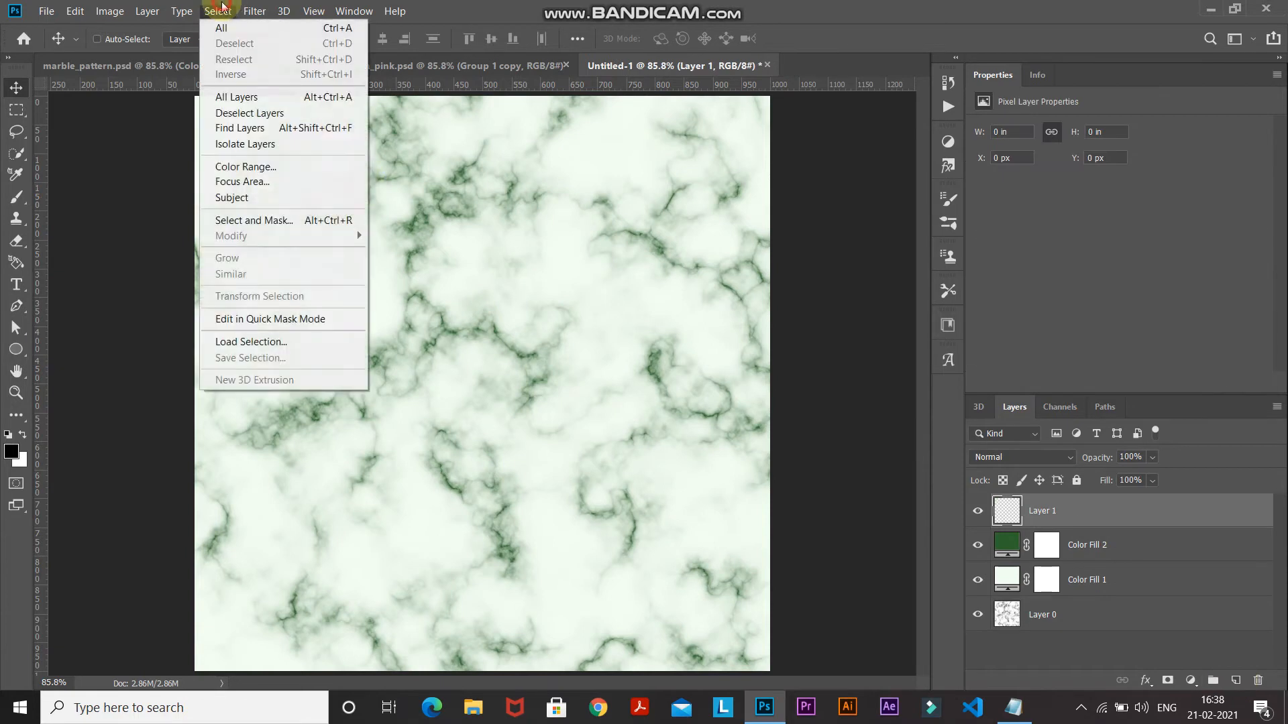
{"action": "left_click", "coordinate": [242, 168]}
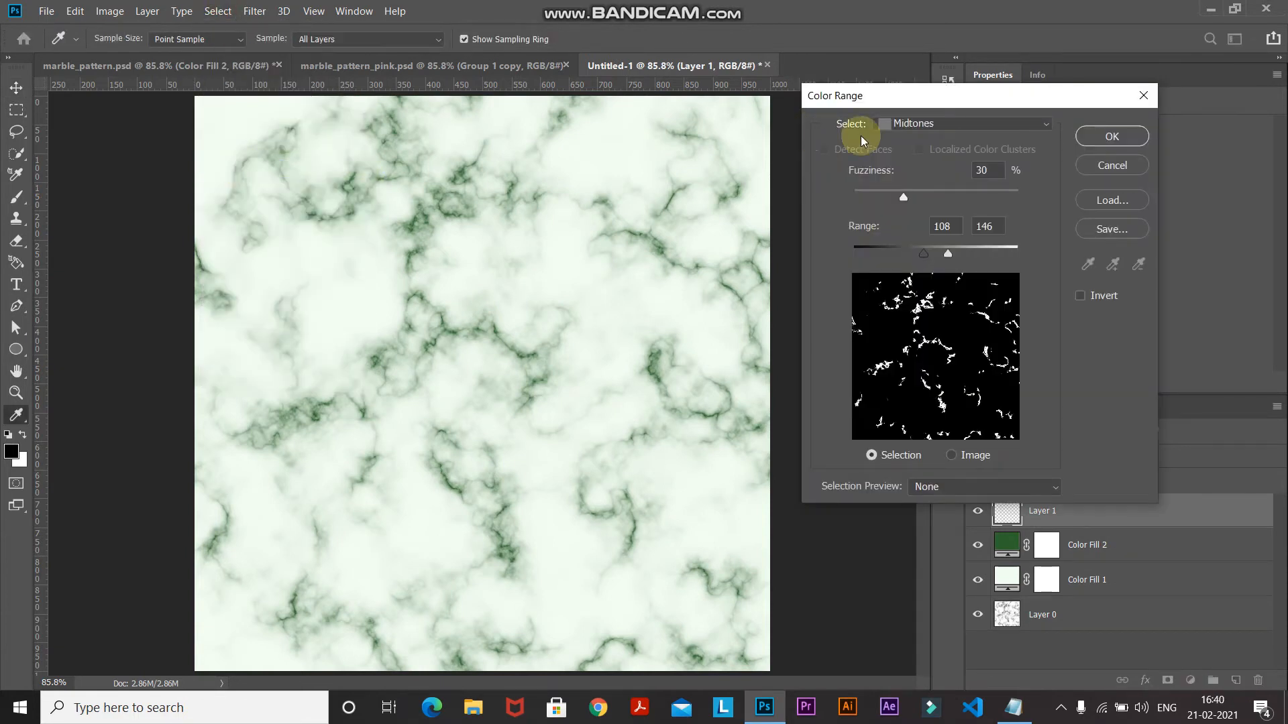
{"action": "left_click", "coordinate": [913, 126]}
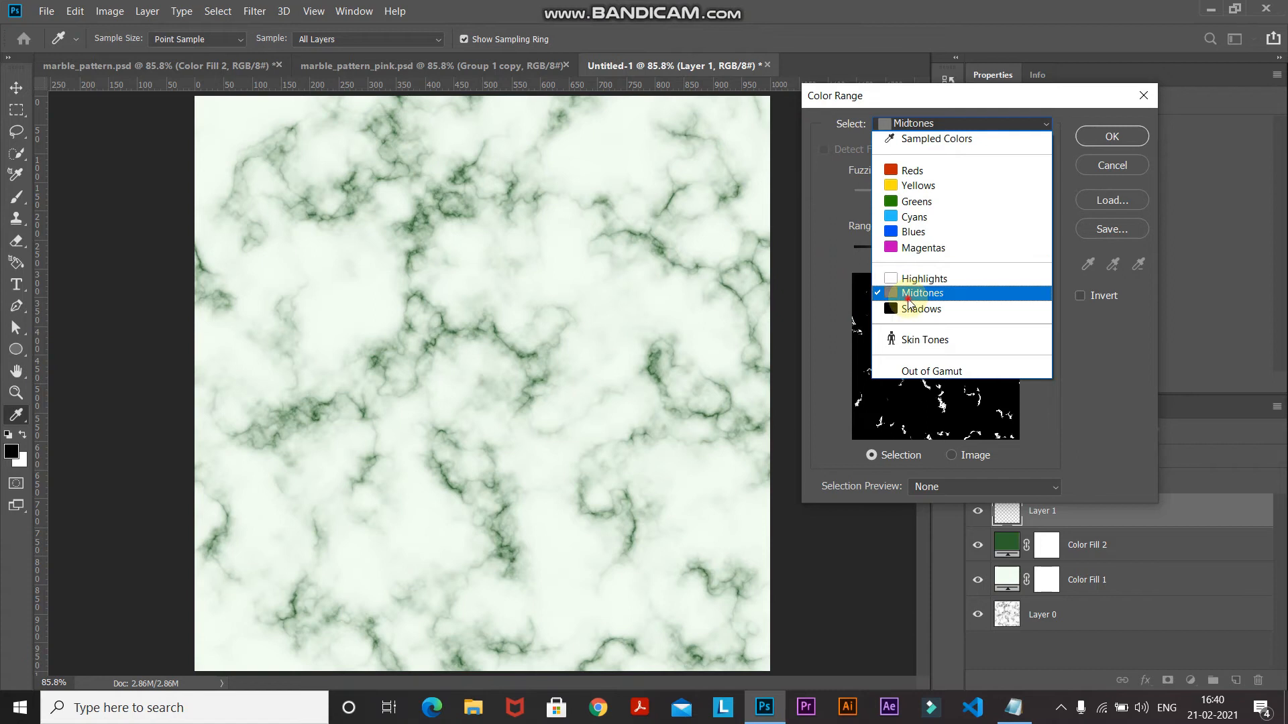
{"action": "left_click", "coordinate": [906, 297]}
{"action": "left_click", "coordinate": [993, 168]}
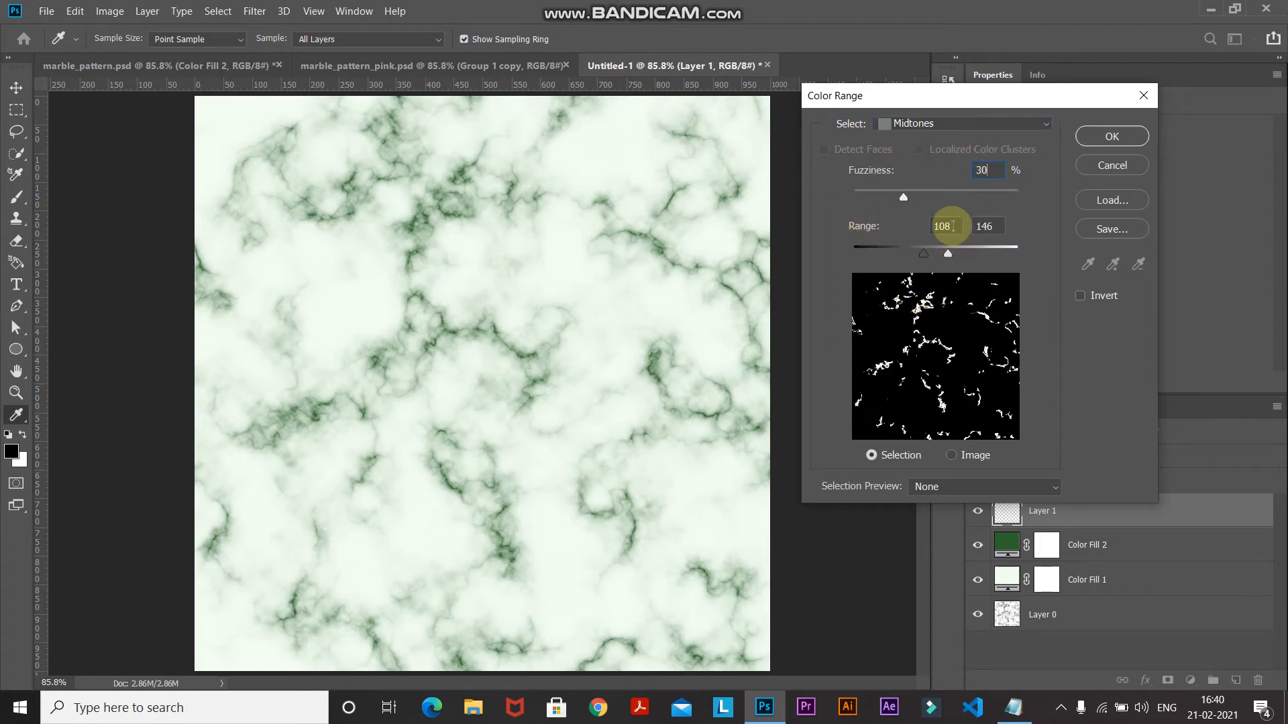
{"action": "left_click", "coordinate": [986, 226]}
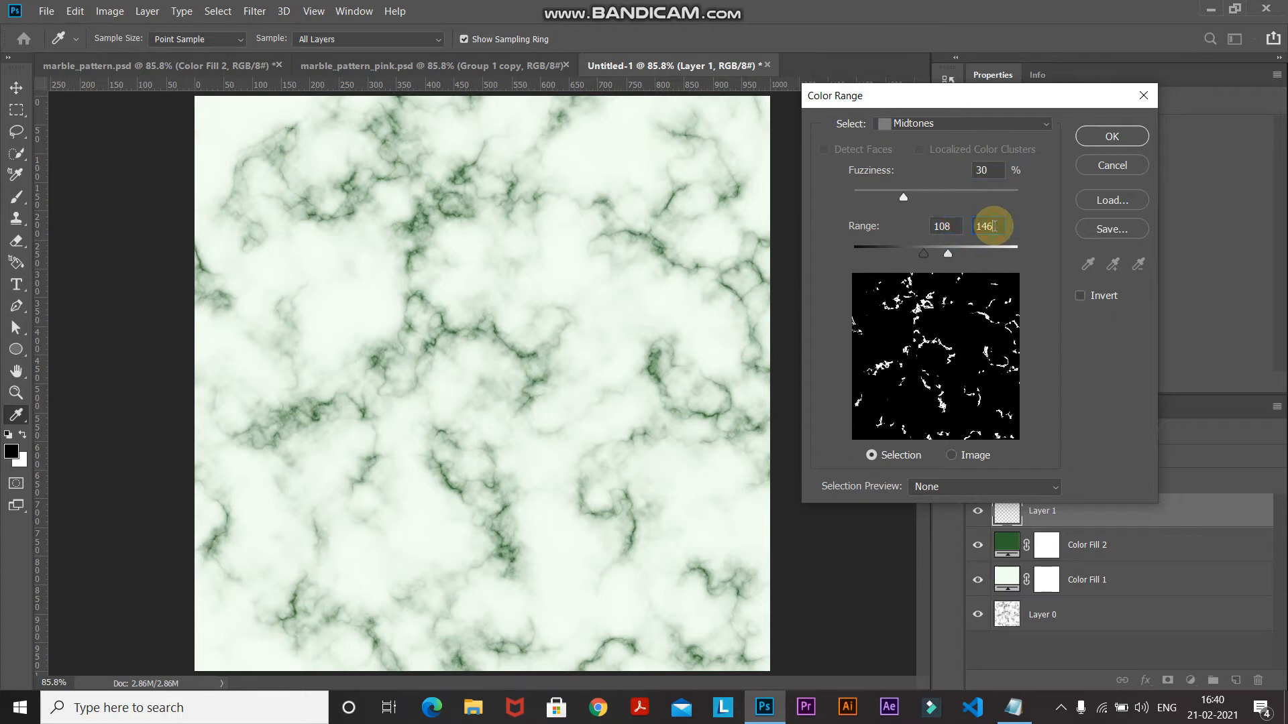
{"action": "left_click", "coordinate": [1097, 143]}
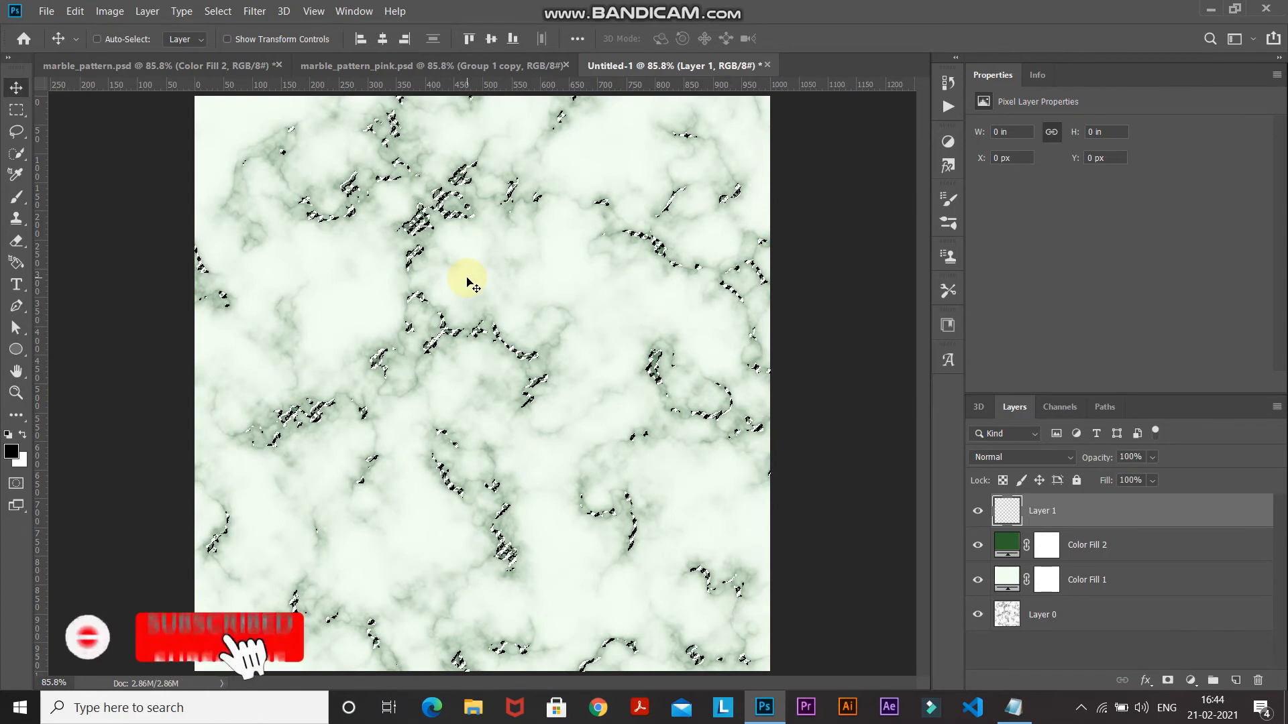
Step: Fill the selected veins with black at 100% opacity on the new layer and deselect
{"action": "left_click", "coordinate": [74, 11]}
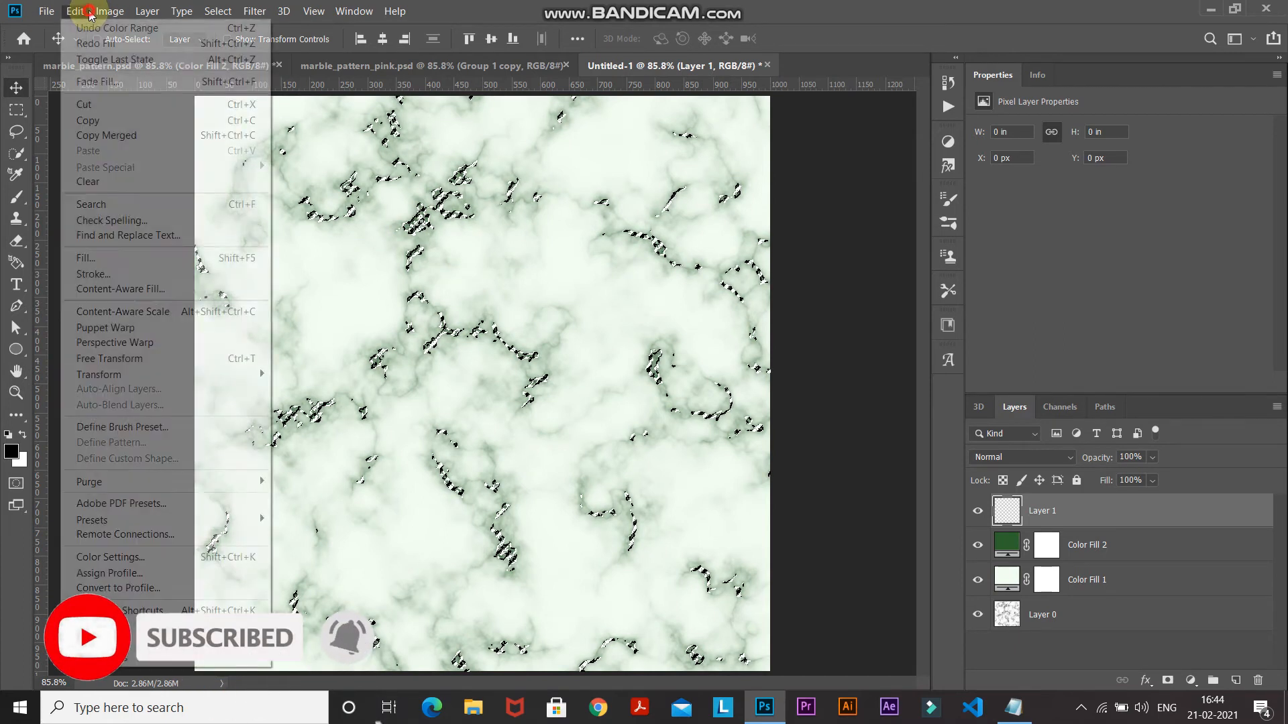
{"action": "left_click", "coordinate": [118, 259]}
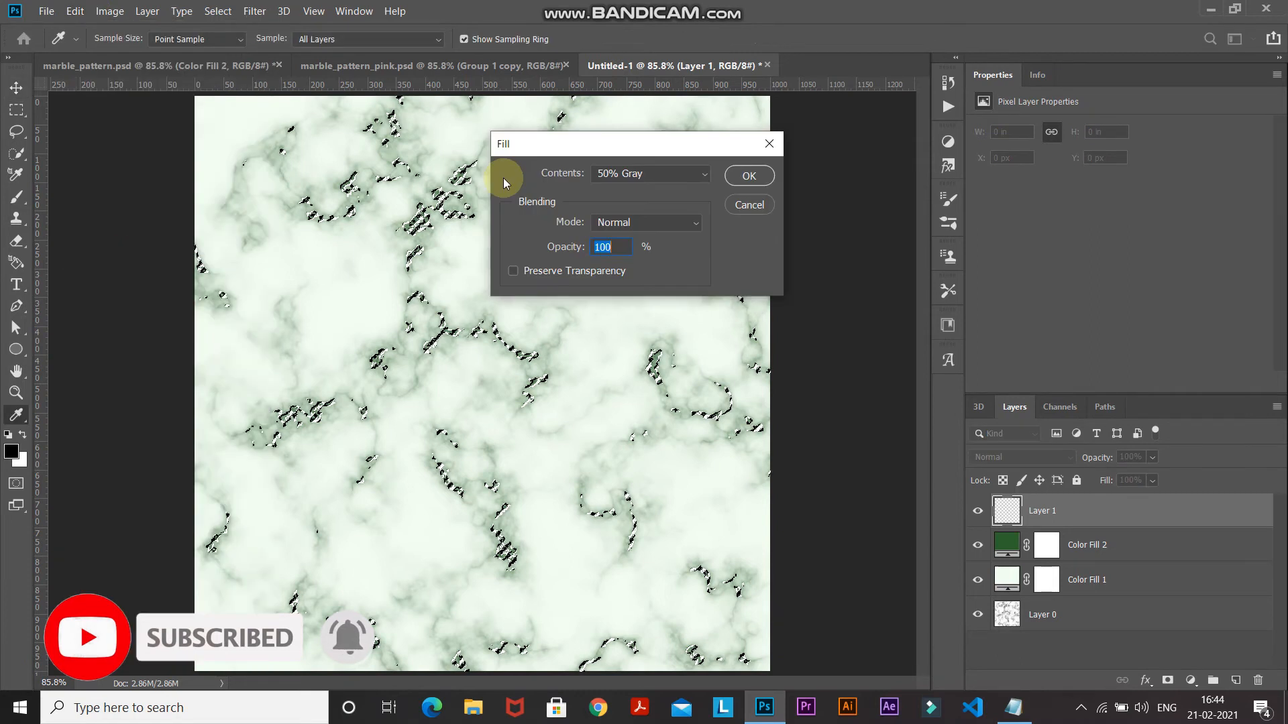
{"action": "left_click", "coordinate": [637, 176]}
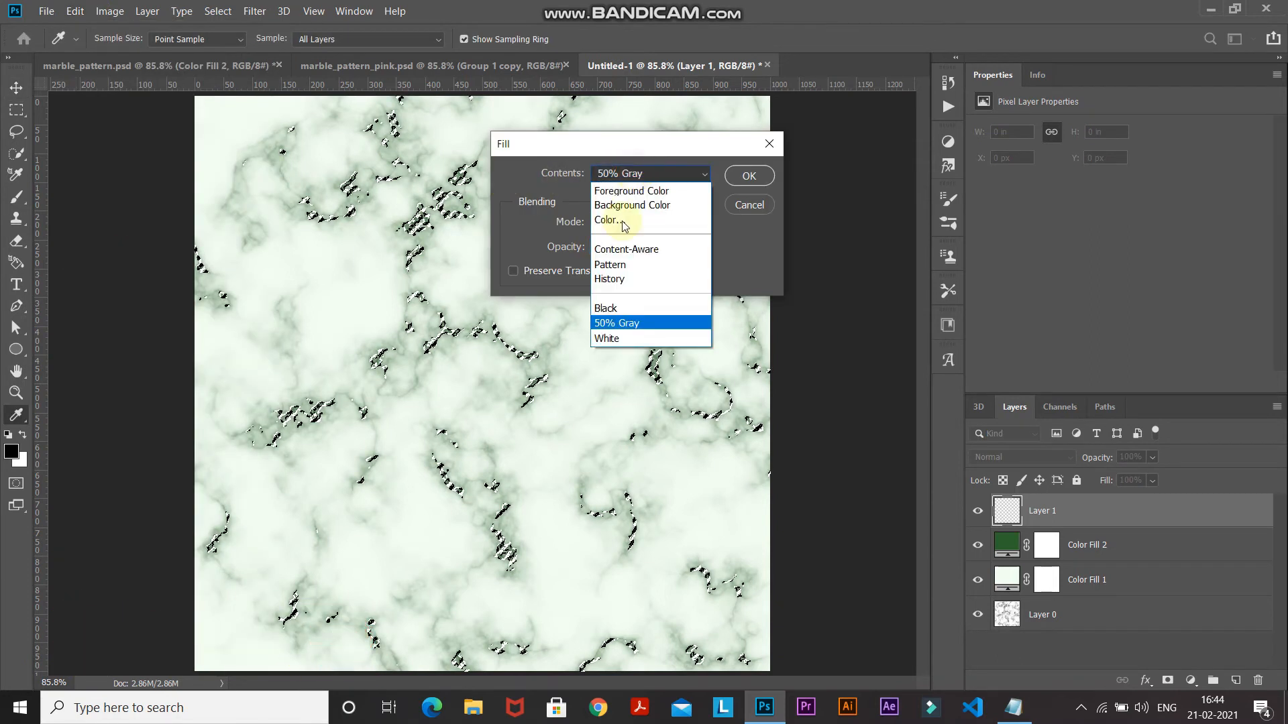
{"action": "left_click", "coordinate": [607, 313]}
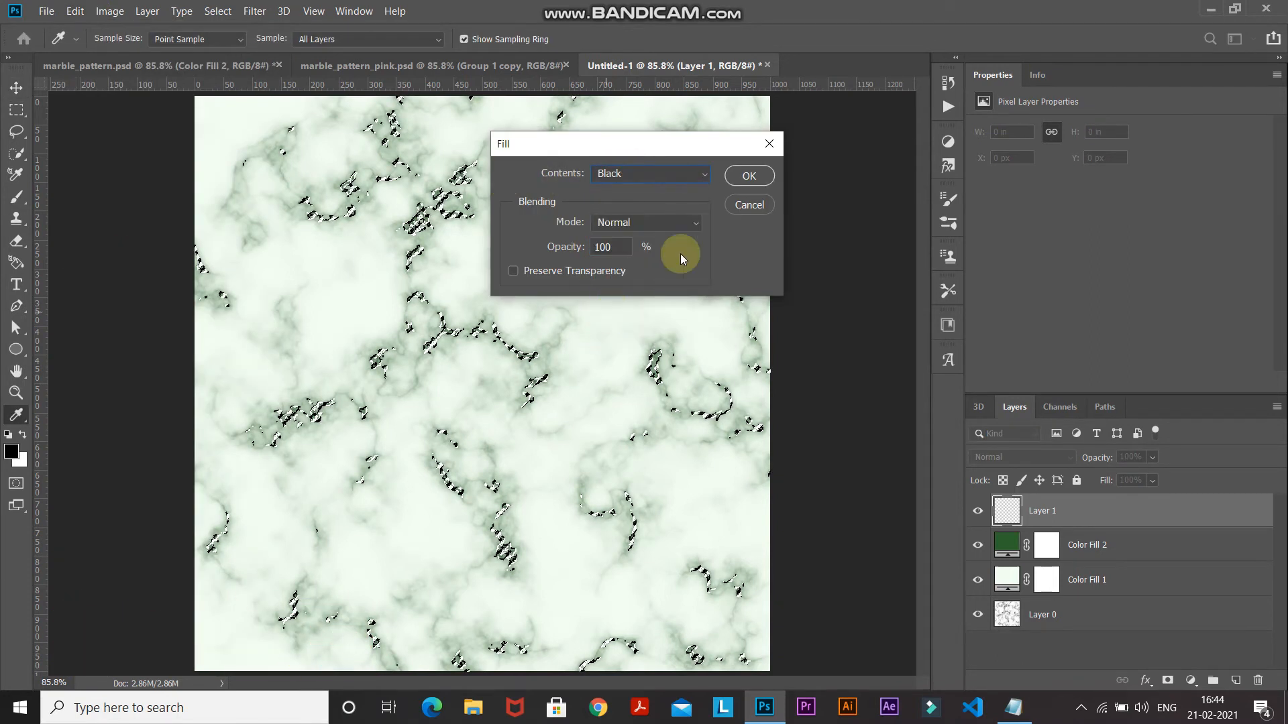
{"action": "left_click", "coordinate": [743, 178]}
{"action": "key", "text": "v"}
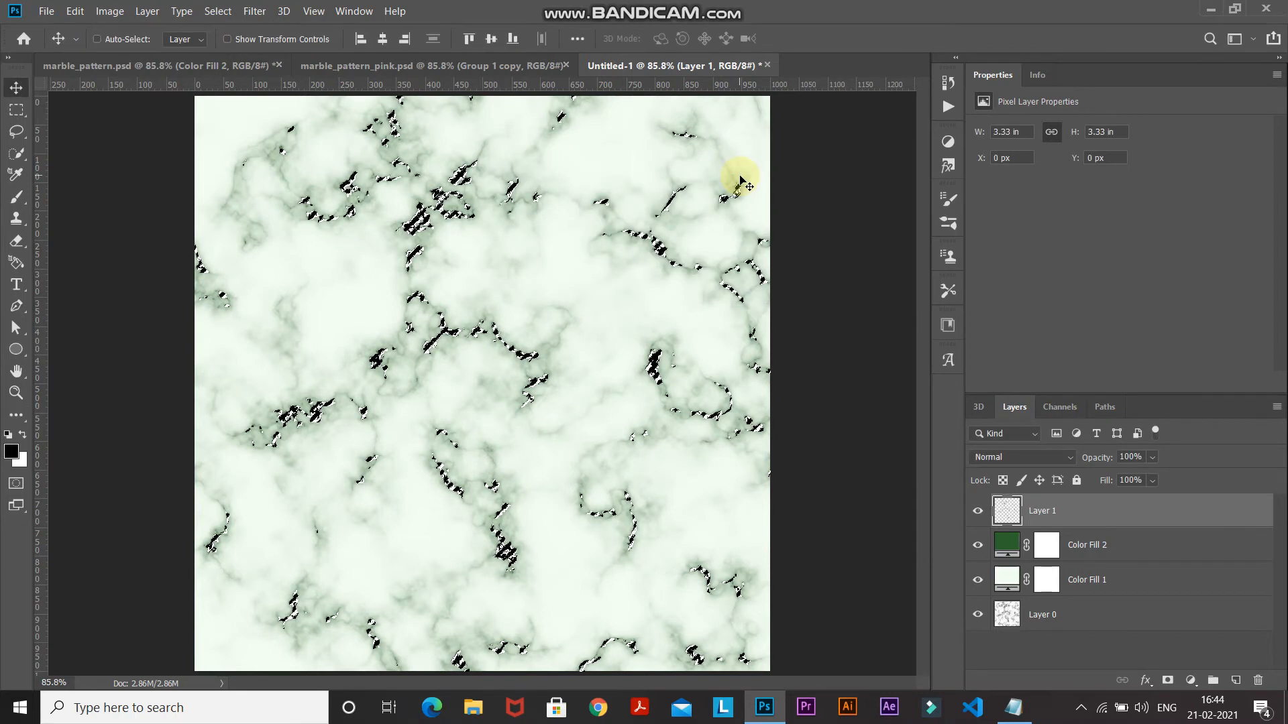
{"action": "key", "text": "ctrl+d"}
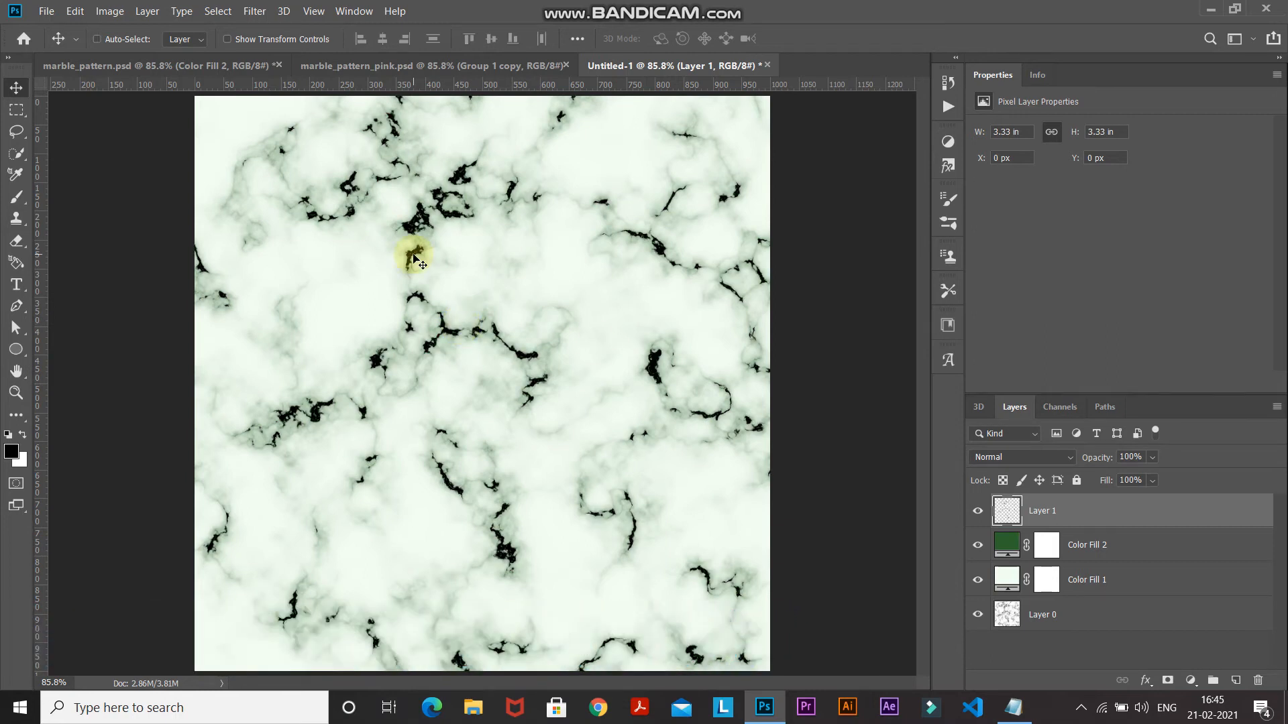
Step: Apply a Pattern Overlay with the gold glitter pattern at 20% scale to the black vein layer and rasterize its layer style
{"action": "left_click", "coordinate": [1146, 680]}
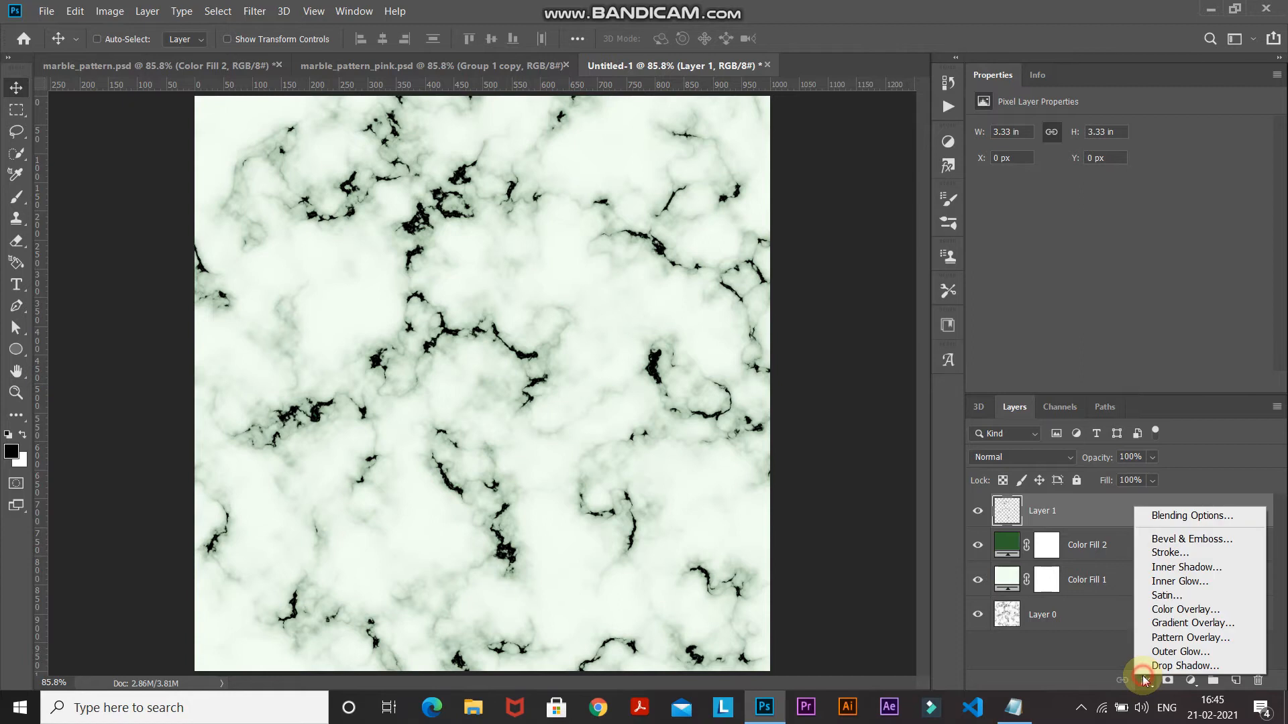
{"action": "left_click", "coordinate": [1149, 638]}
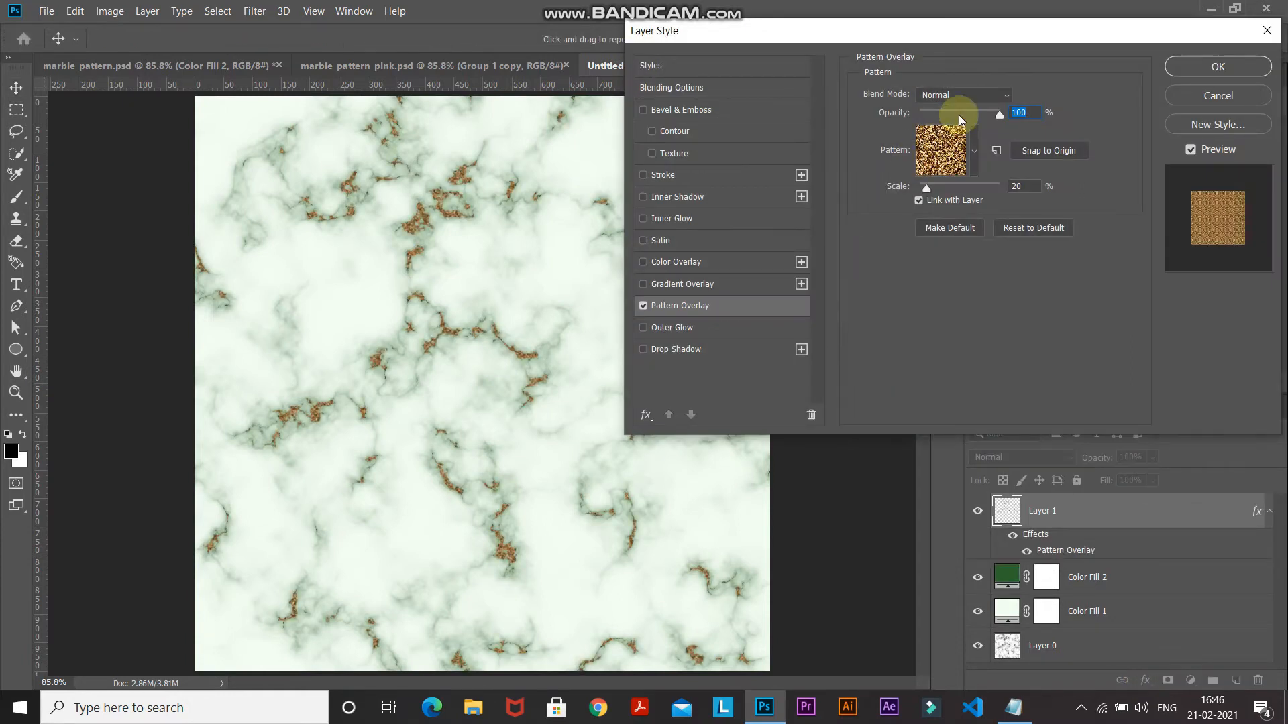
{"action": "left_click", "coordinate": [974, 155]}
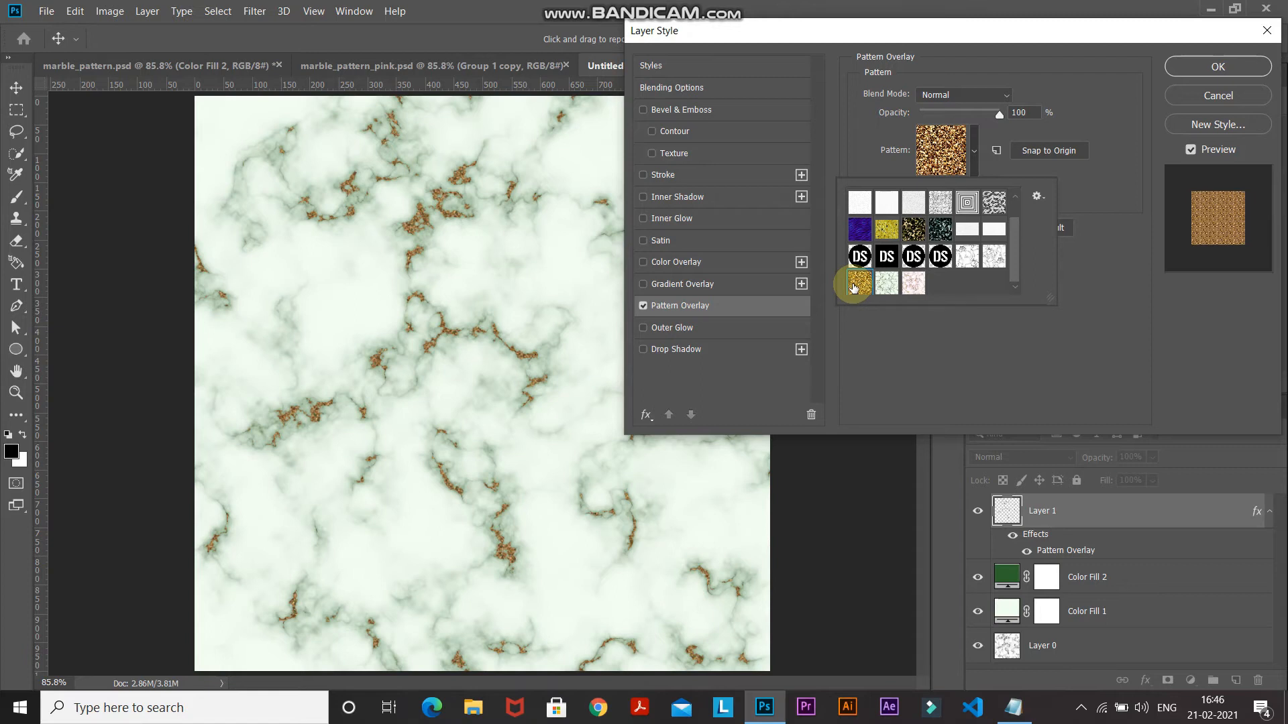
{"action": "double_click", "coordinate": [854, 287]}
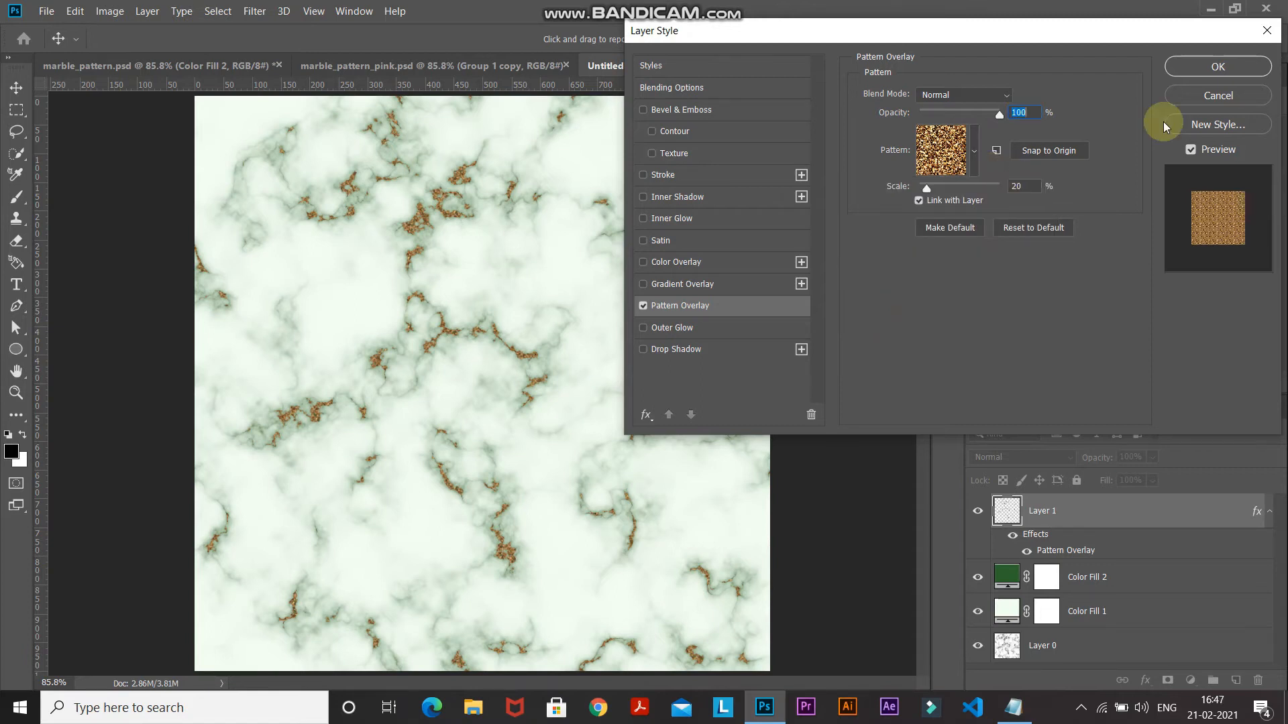
{"action": "left_click", "coordinate": [1219, 66]}
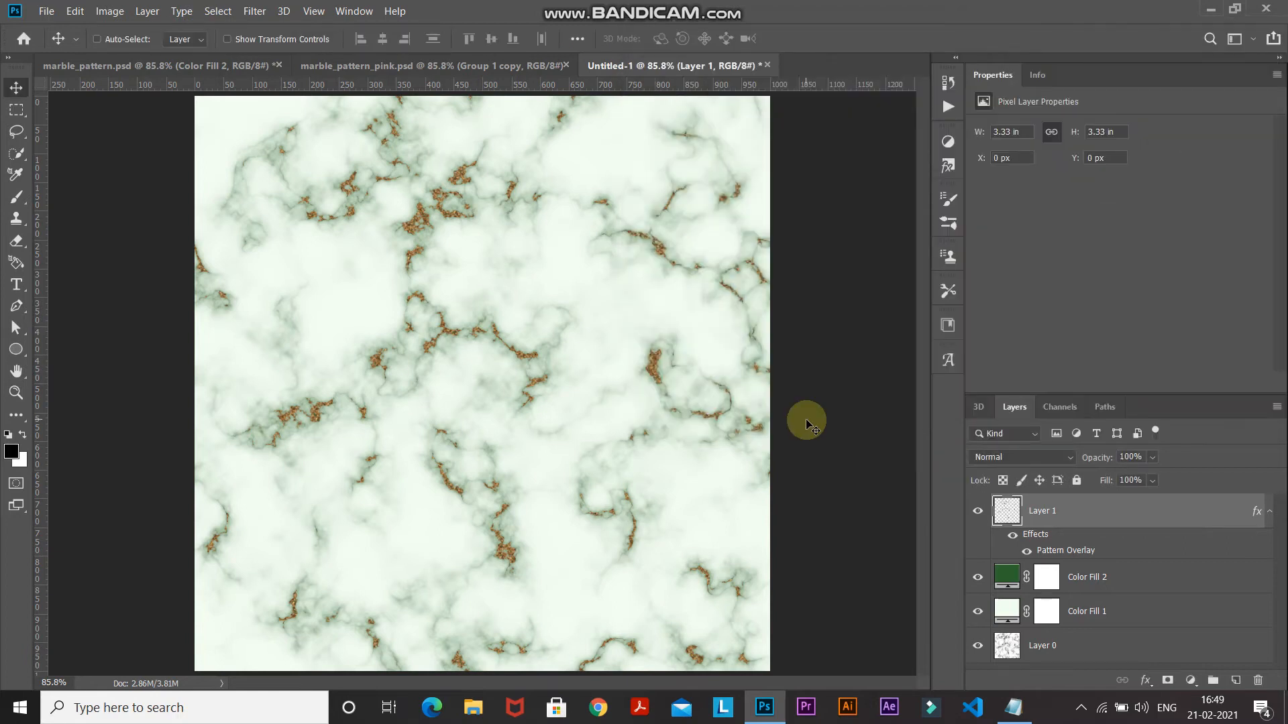
{"action": "right_click", "coordinate": [1182, 518]}
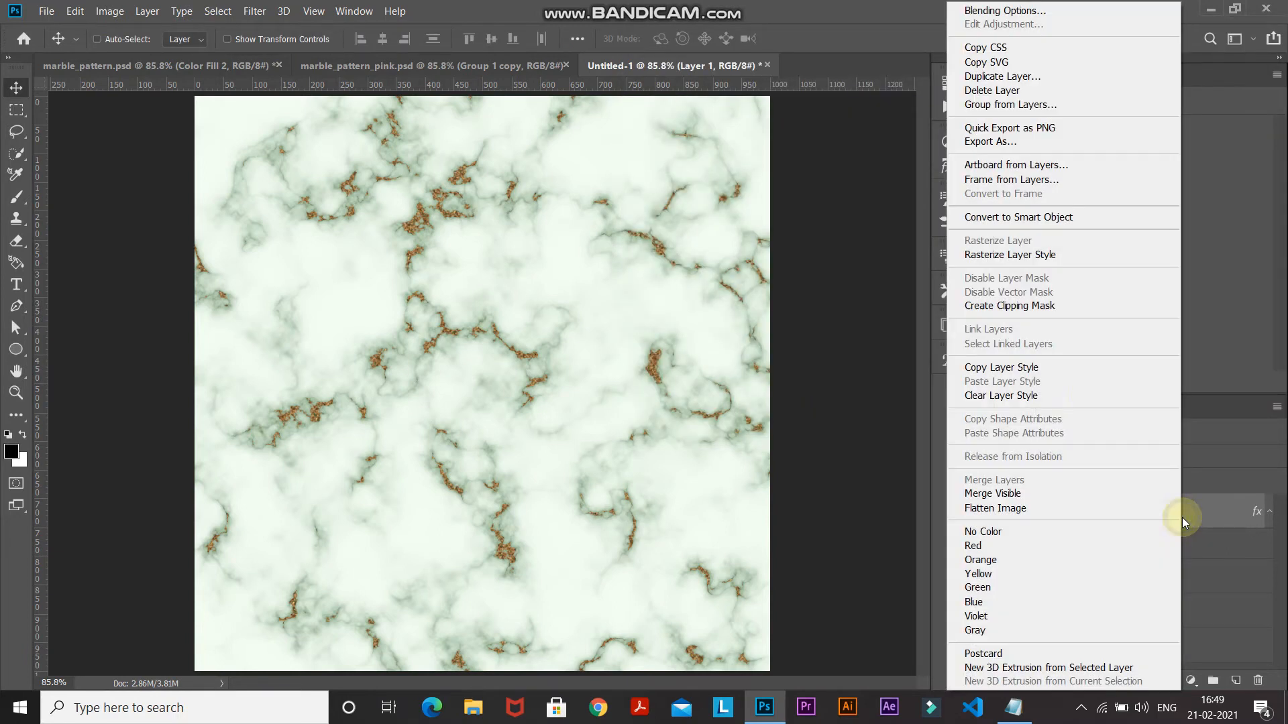
{"action": "left_click", "coordinate": [1013, 256]}
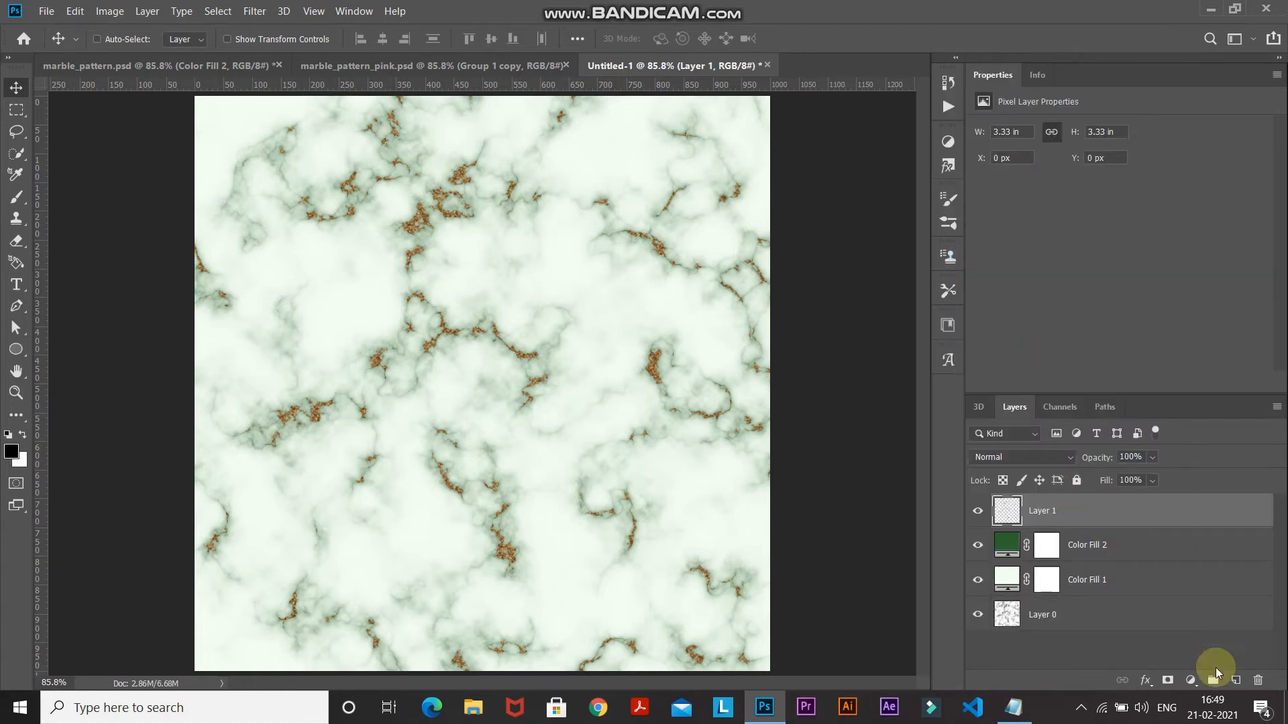
Step: Add a Brightness/Contrast adjustment clipped to the gold vein layer with brightness 56 and contrast 10
{"action": "left_click", "coordinate": [1193, 682]}
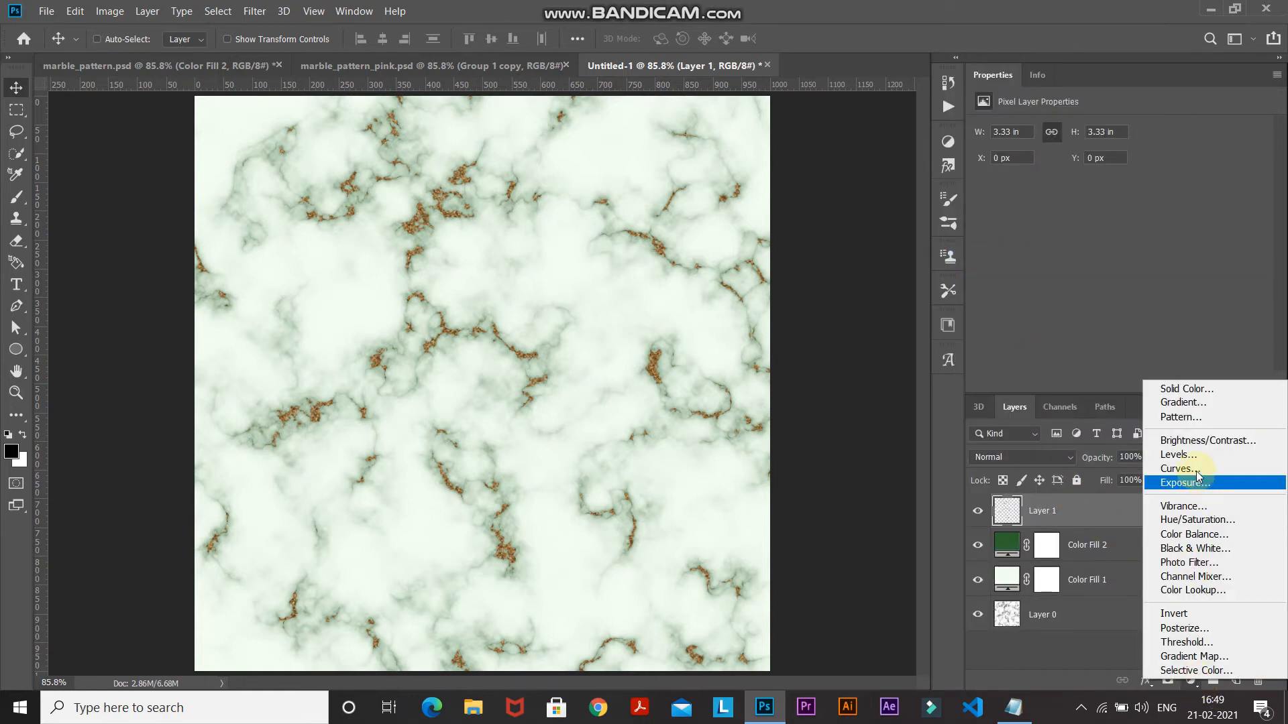
{"action": "left_click", "coordinate": [1192, 442]}
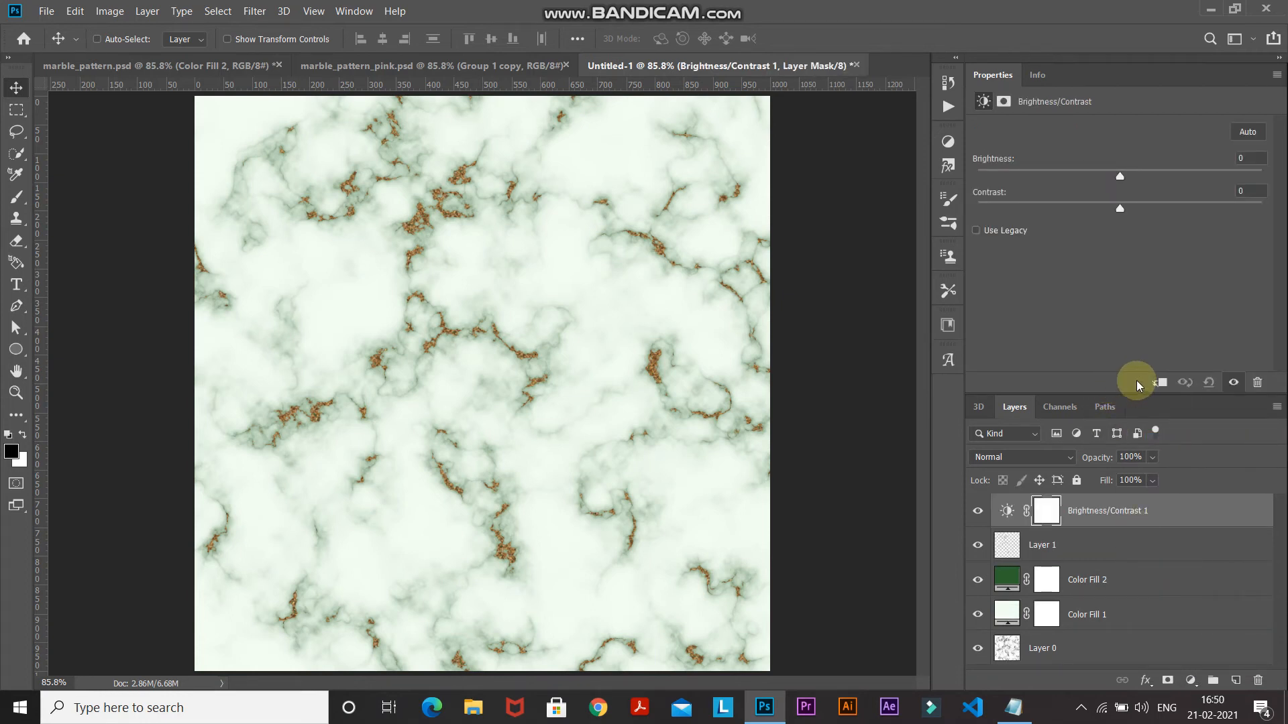
{"action": "left_click", "coordinate": [1161, 383]}
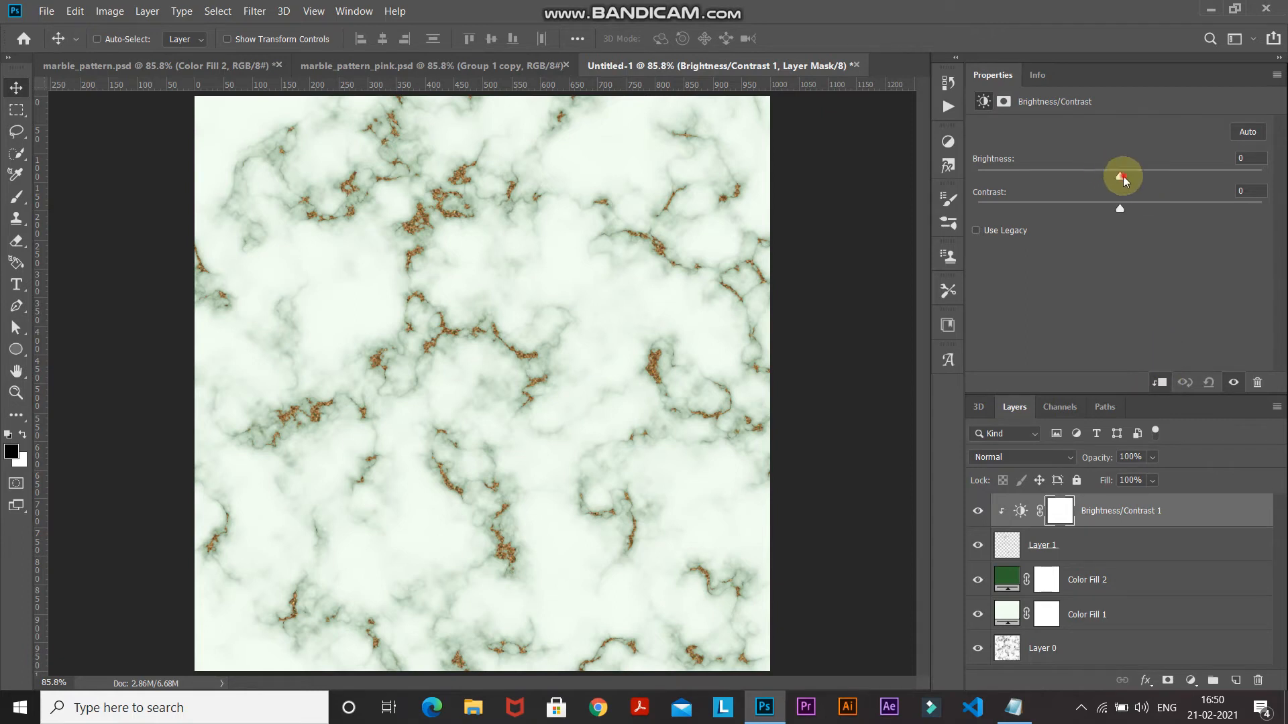
{"action": "left_click_drag", "start_coordinate": [1139, 176], "coordinate": [1134, 208]}
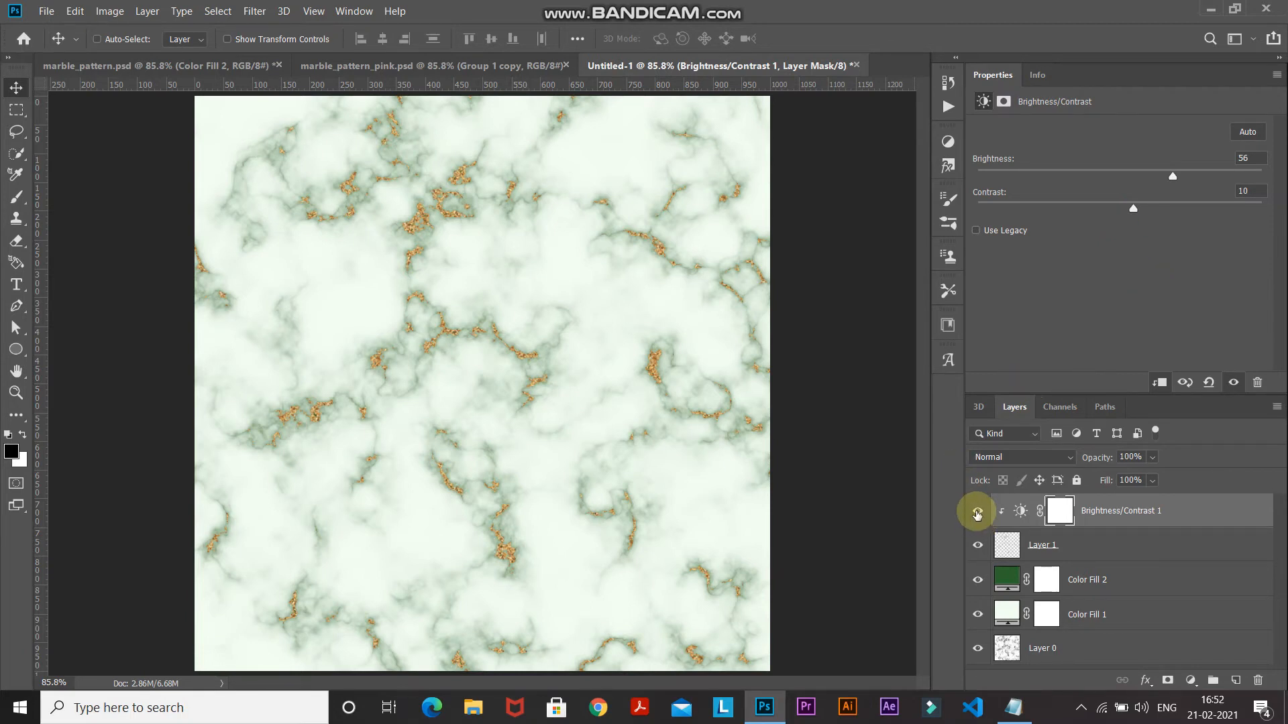
Step: Stamp all visible layers into a new layer on top and define it as a pattern named marble_test
{"action": "left_click", "coordinate": [977, 512]}
{"action": "left_click", "coordinate": [977, 512]}
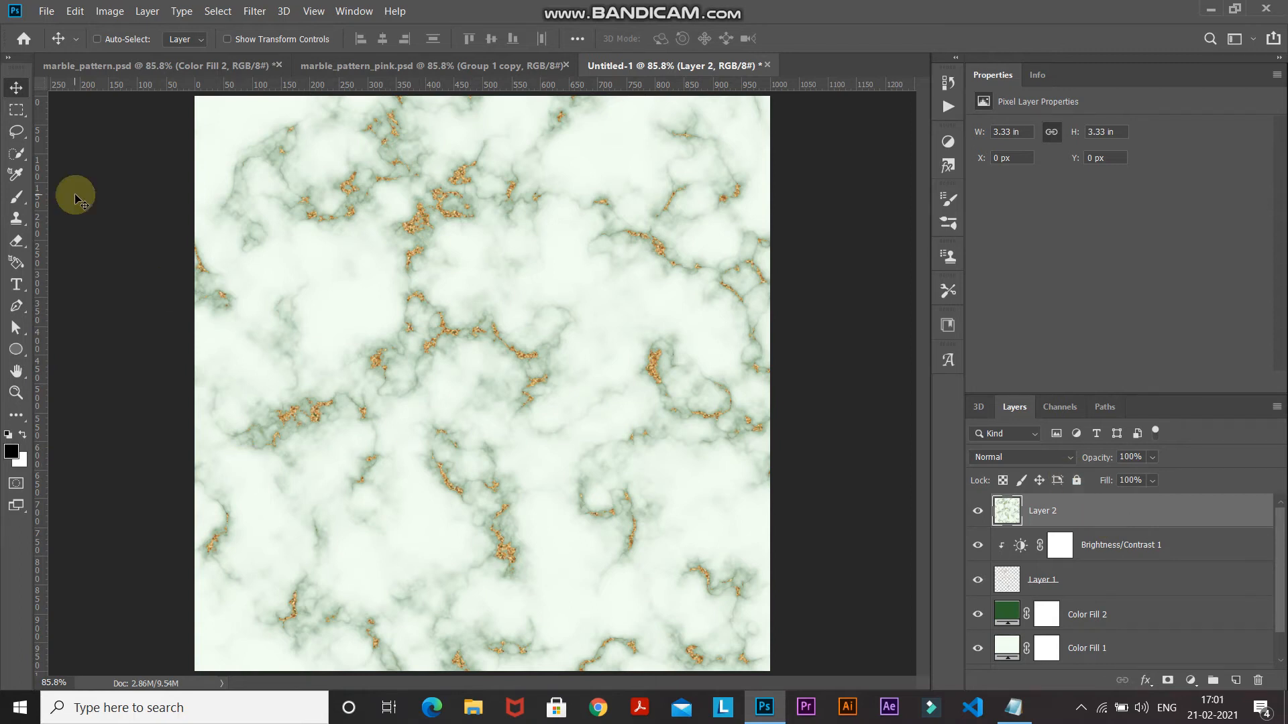
{"action": "left_click", "coordinate": [75, 11]}
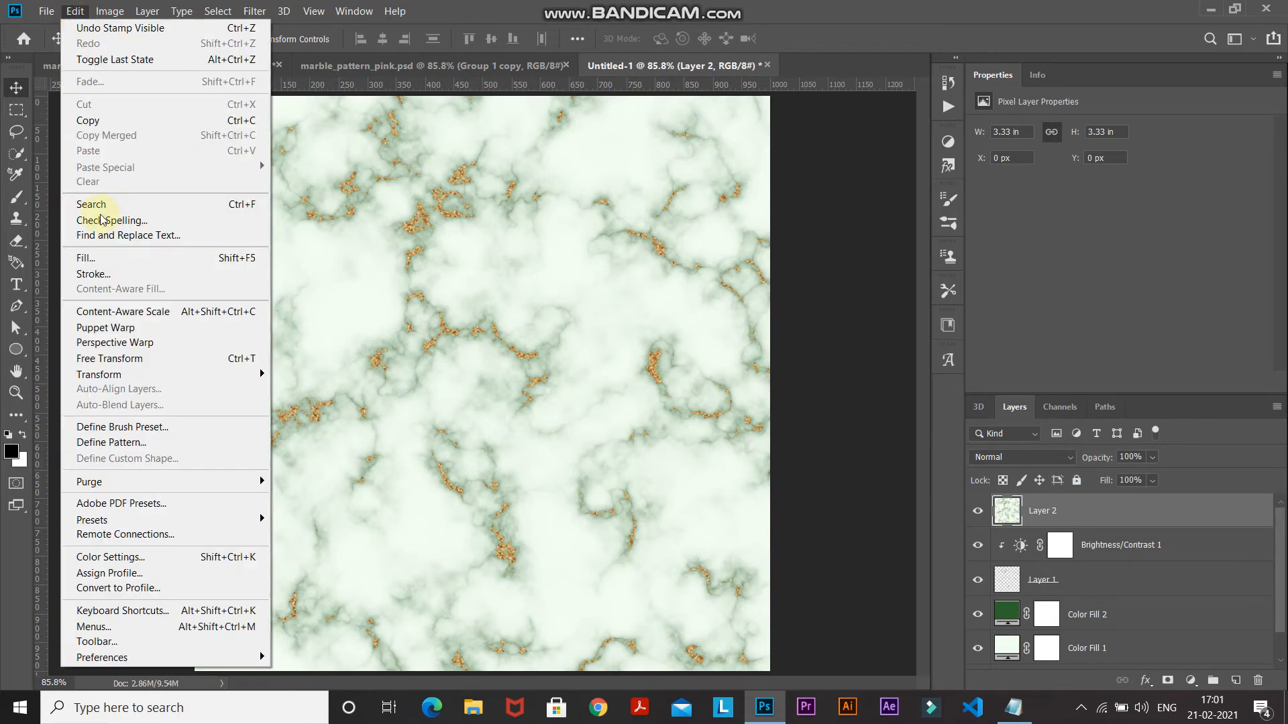
{"action": "left_click", "coordinate": [107, 443]}
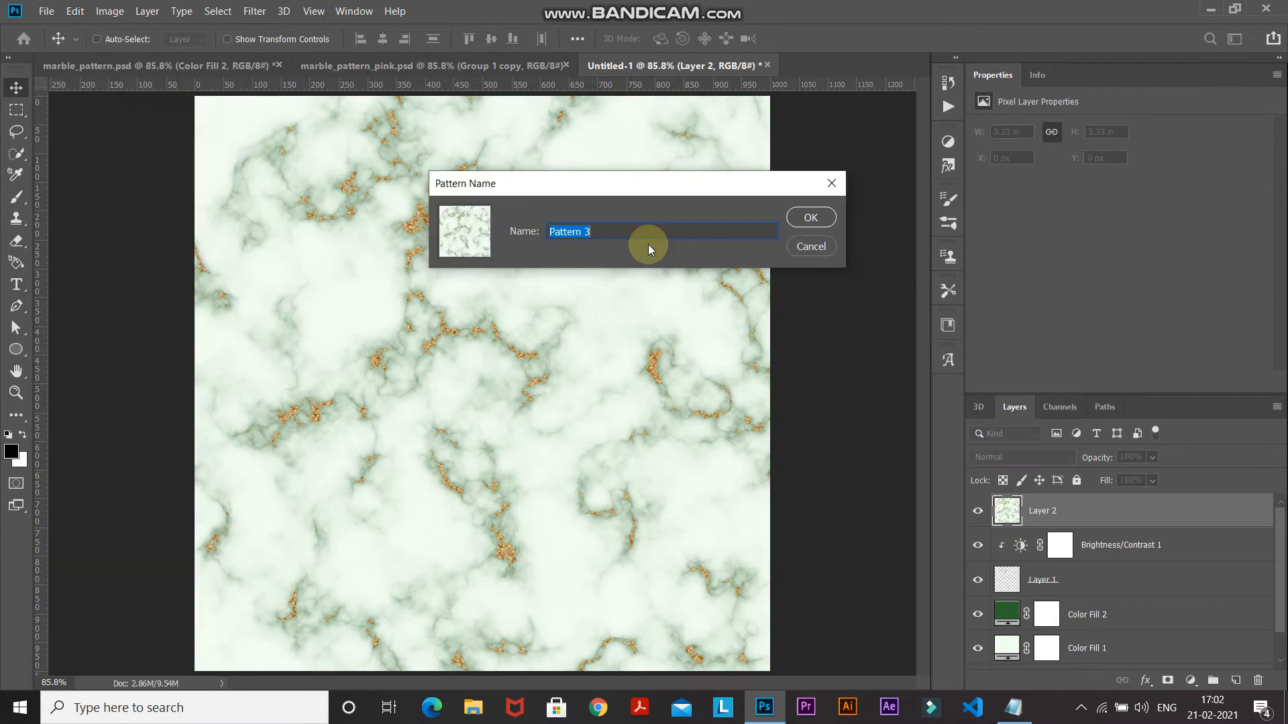
{"action": "key", "text": "BackSpace"}
{"action": "type", "text": "marble_test"}
{"action": "key", "text": "Return"}
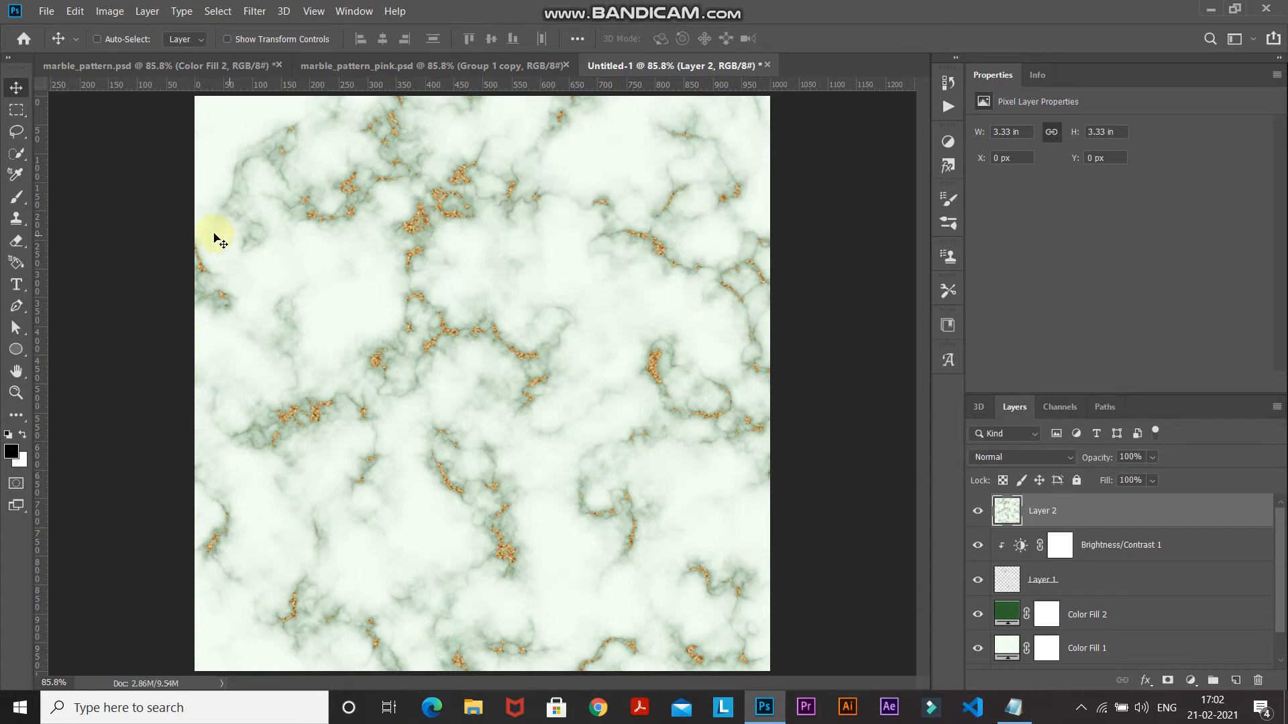
Step: Create a new 1920 × 1080 px document at 300 ppi for testing the marble pattern
{"action": "left_click", "coordinate": [42, 11]}
{"action": "left_click", "coordinate": [60, 26]}
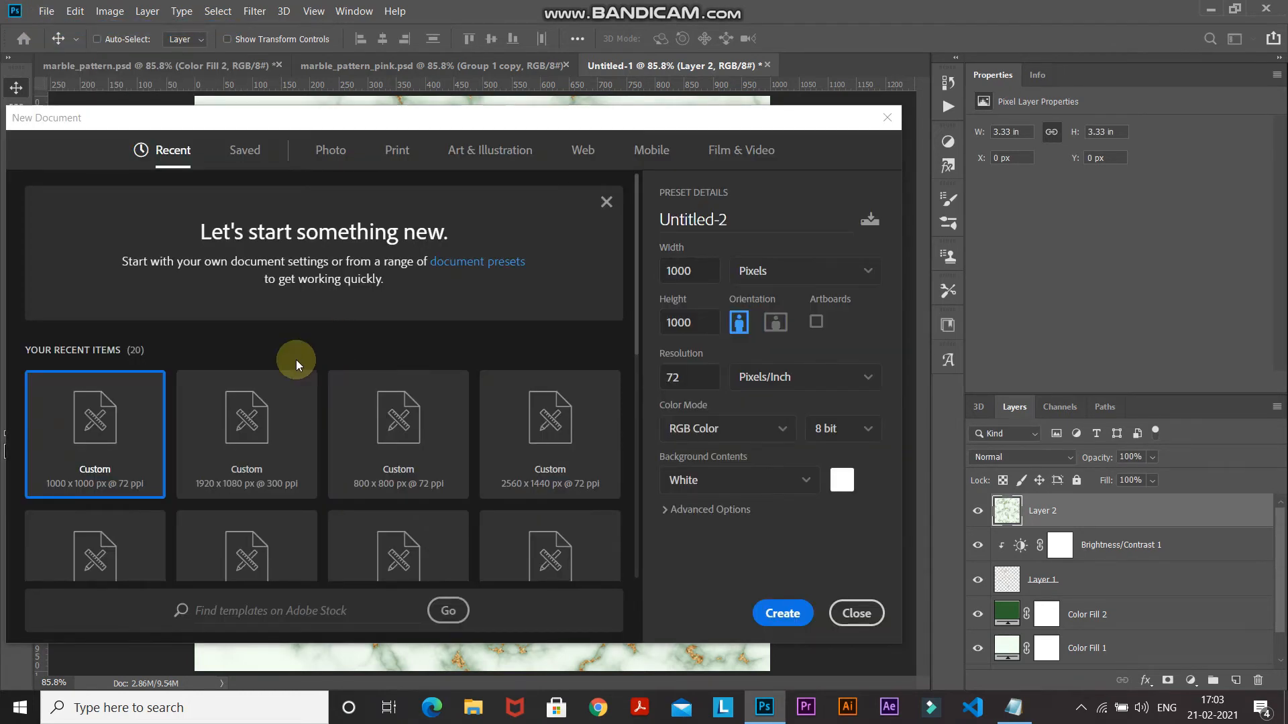
{"action": "left_click", "coordinate": [252, 420]}
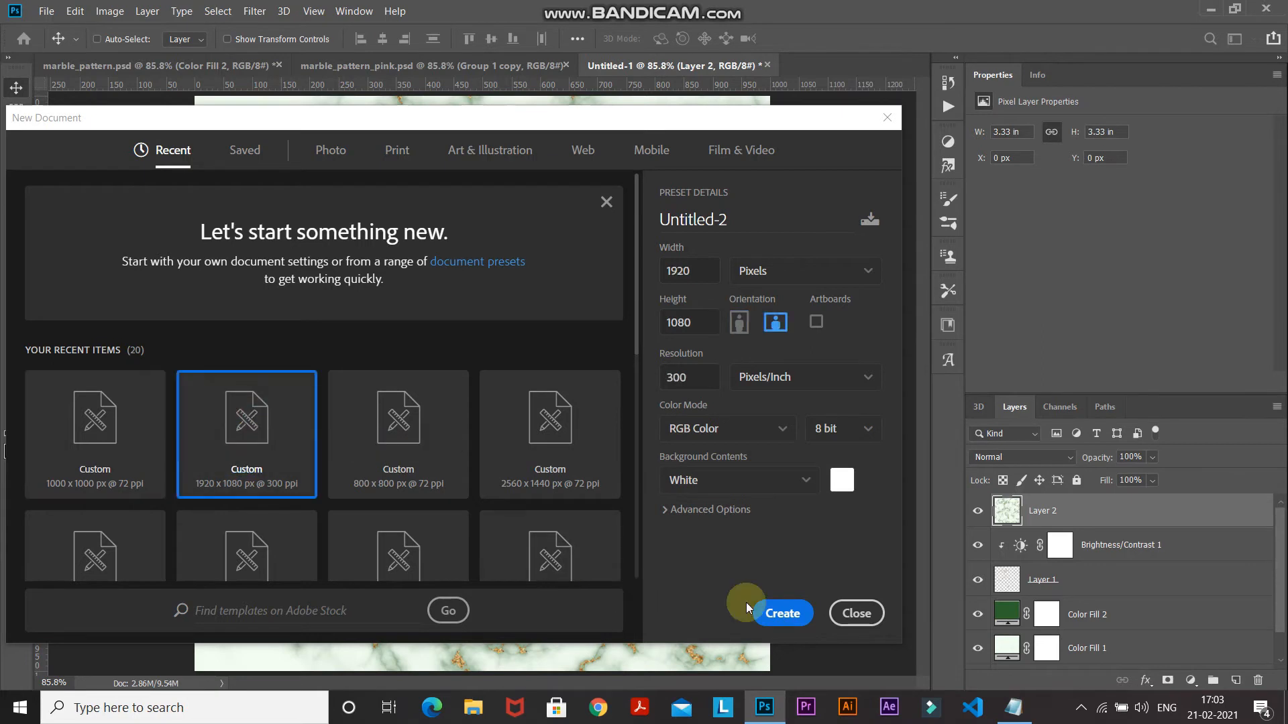
{"action": "left_click", "coordinate": [783, 613]}
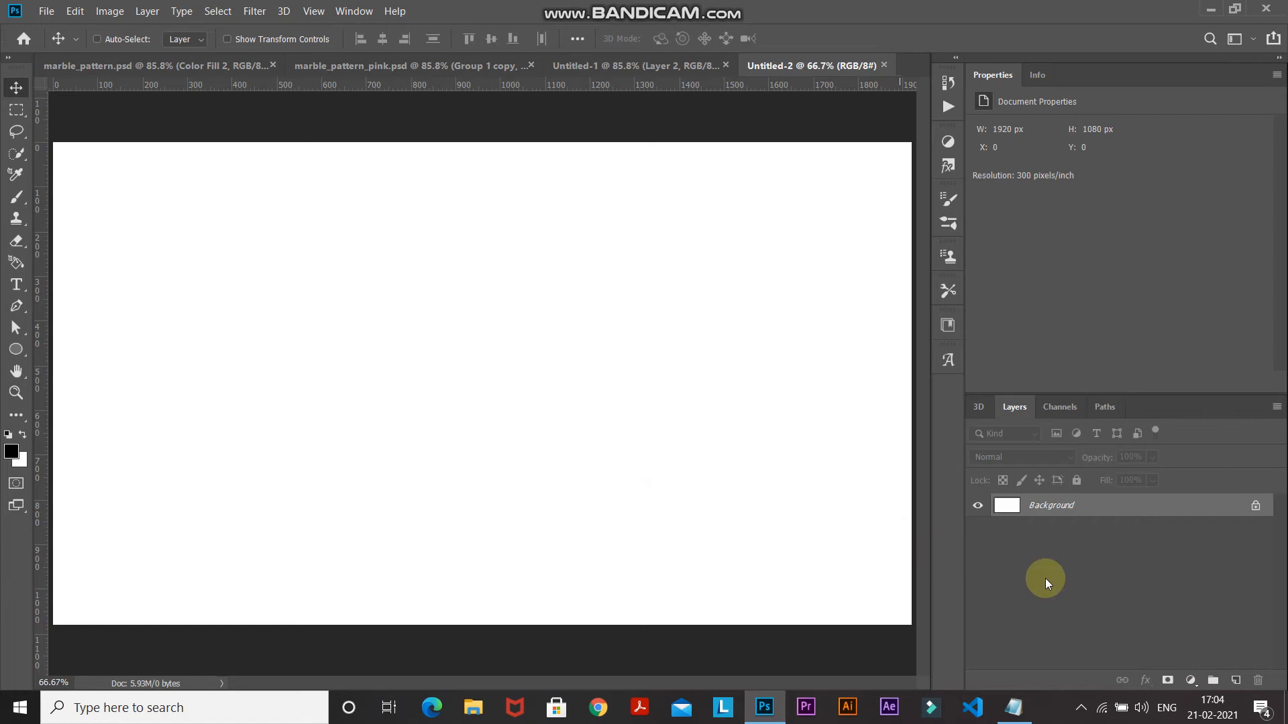
Step: Preview the marble_test pattern as a Pattern Fill at 50% scale, cancel the fill and close the test document
{"action": "left_click", "coordinate": [1190, 679]}
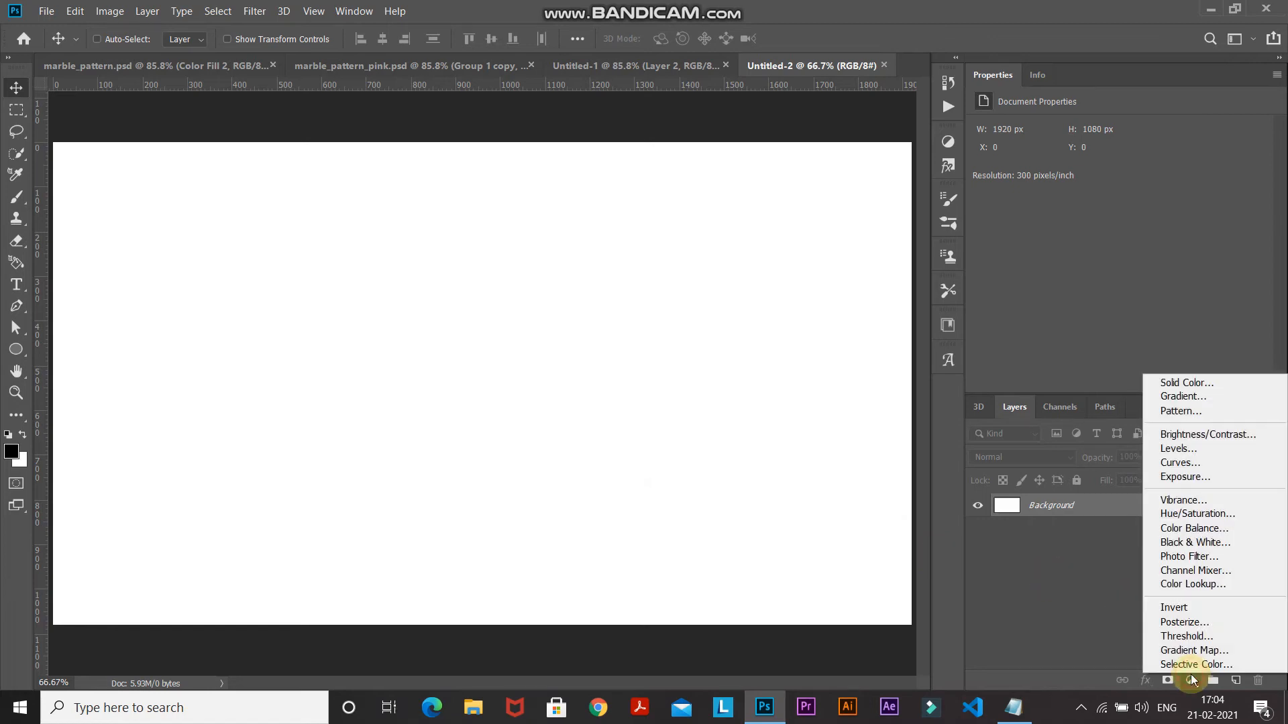
{"action": "left_click", "coordinate": [1167, 411]}
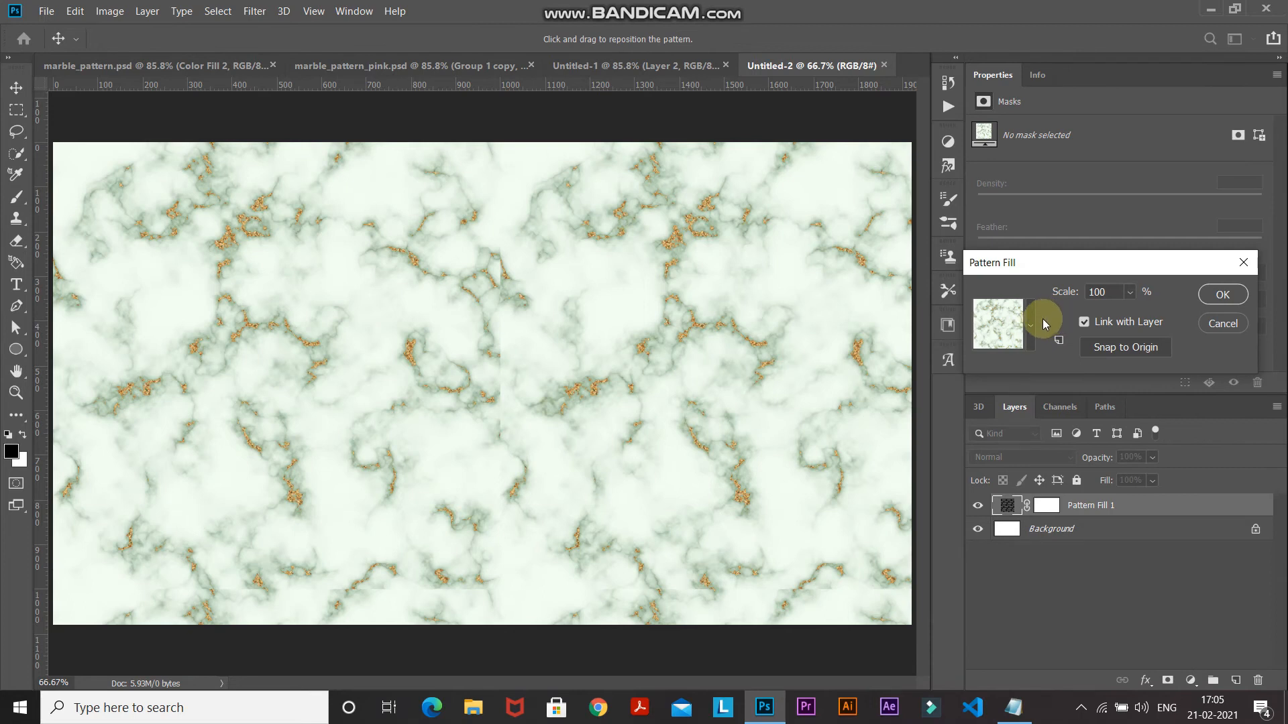
{"action": "left_click", "coordinate": [1032, 325]}
{"action": "double_click", "coordinate": [1004, 460]}
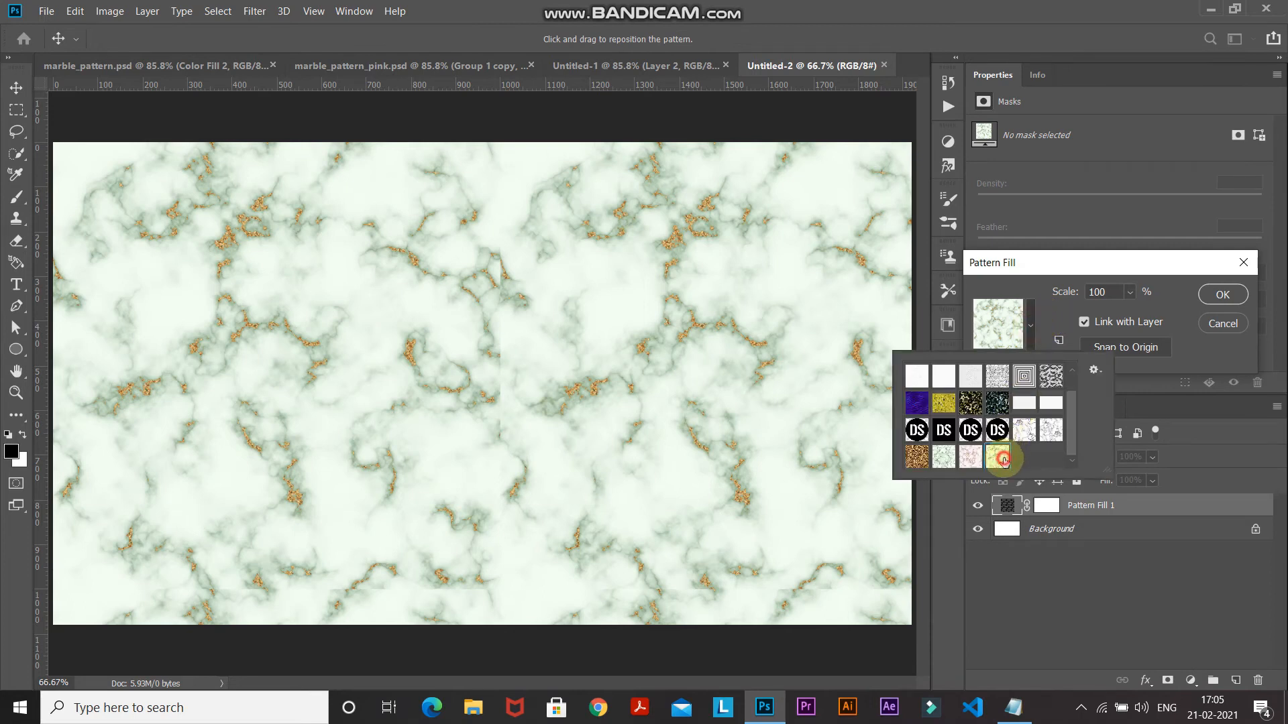
{"action": "double_click", "coordinate": [1100, 291]}
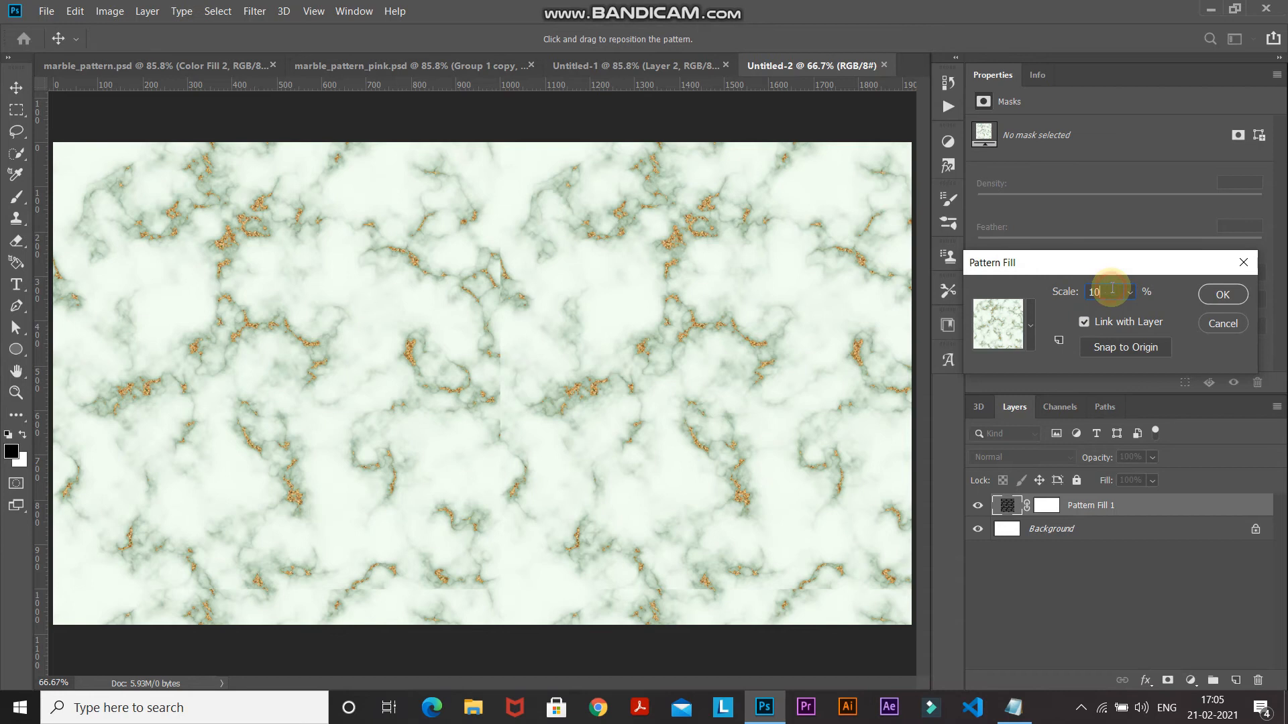
{"action": "type", "text": "50"}
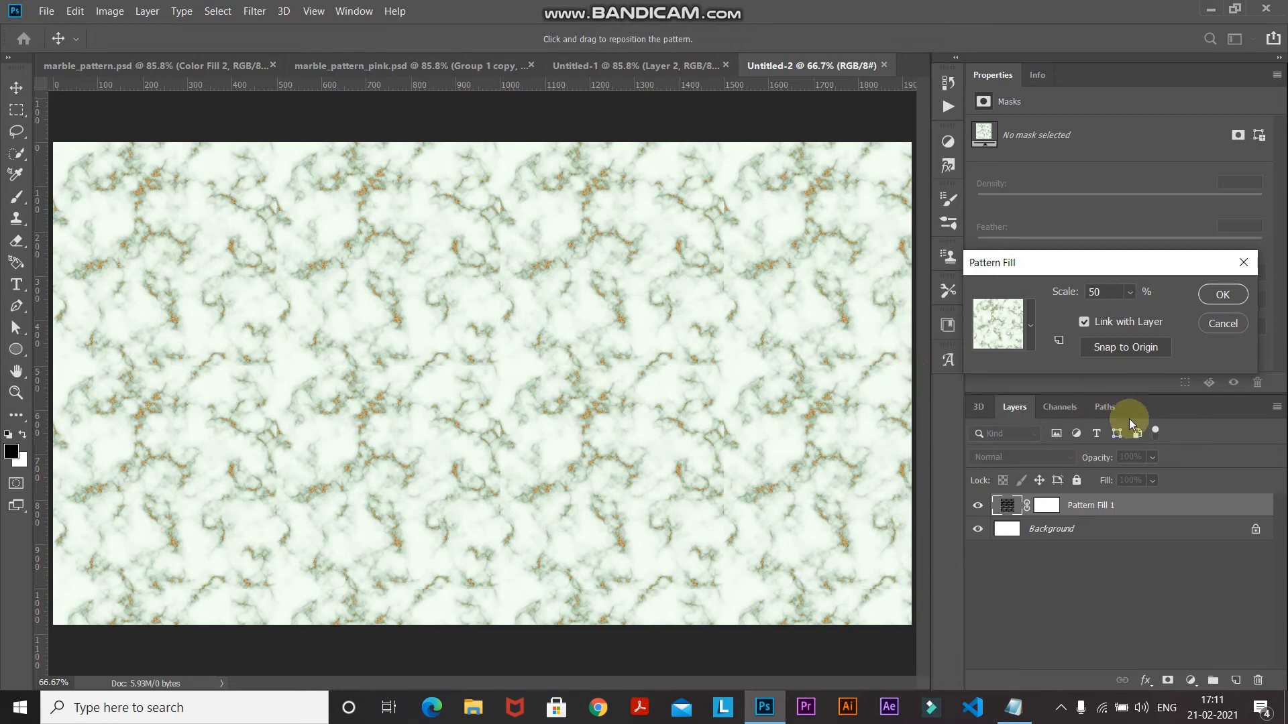
{"action": "left_click", "coordinate": [1223, 328]}
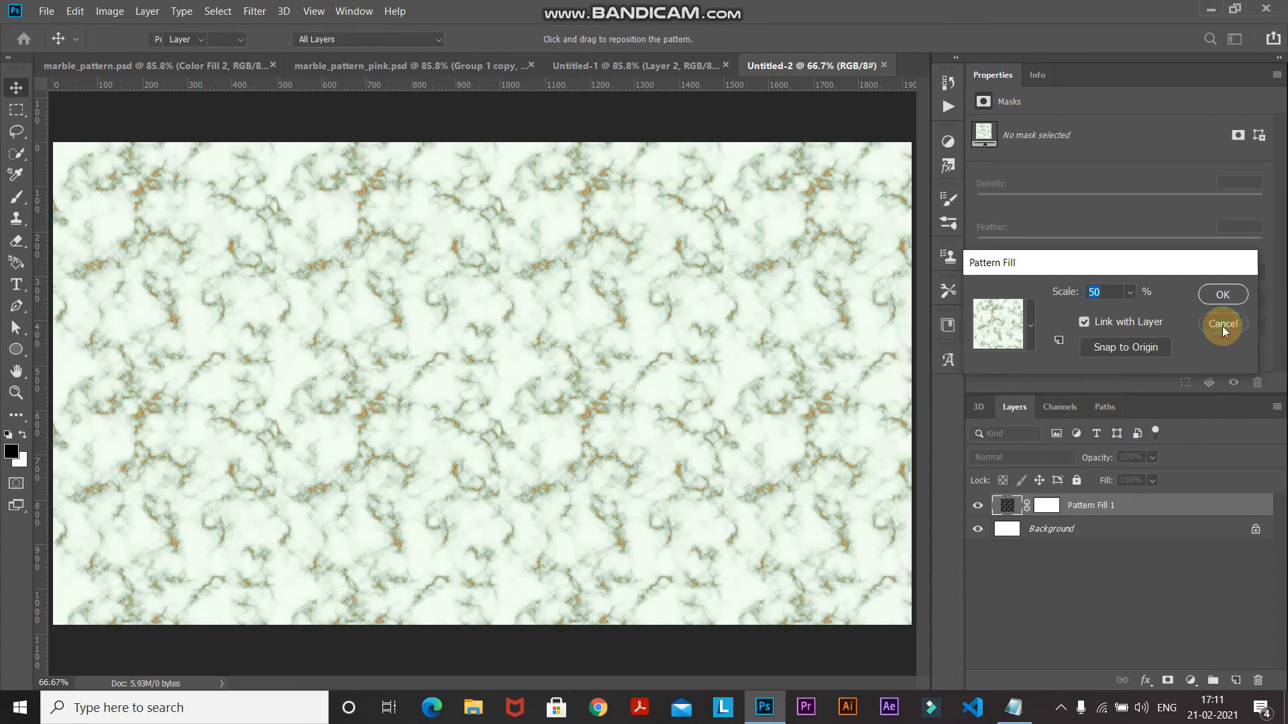
{"action": "left_click", "coordinate": [883, 65]}
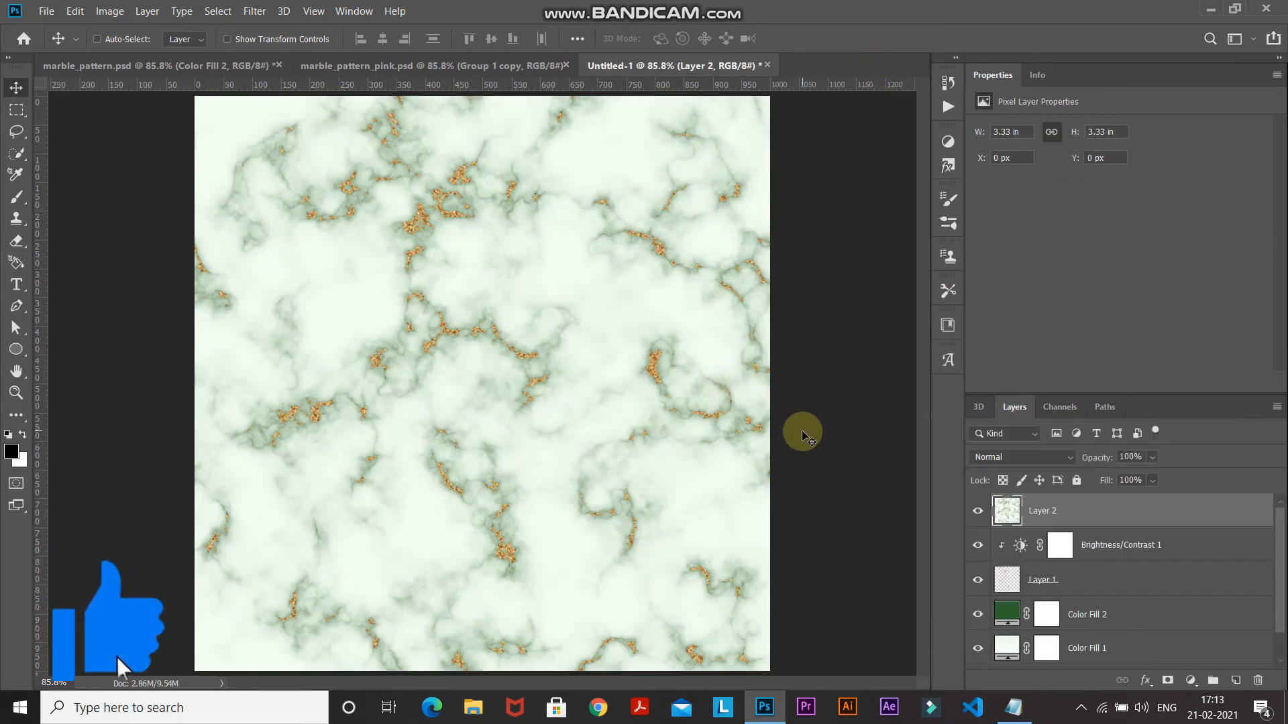
Step: Offset the stamped marble layer by +500 px horizontally and +500 px vertically with Wrap Around
{"action": "left_click", "coordinate": [1136, 519]}
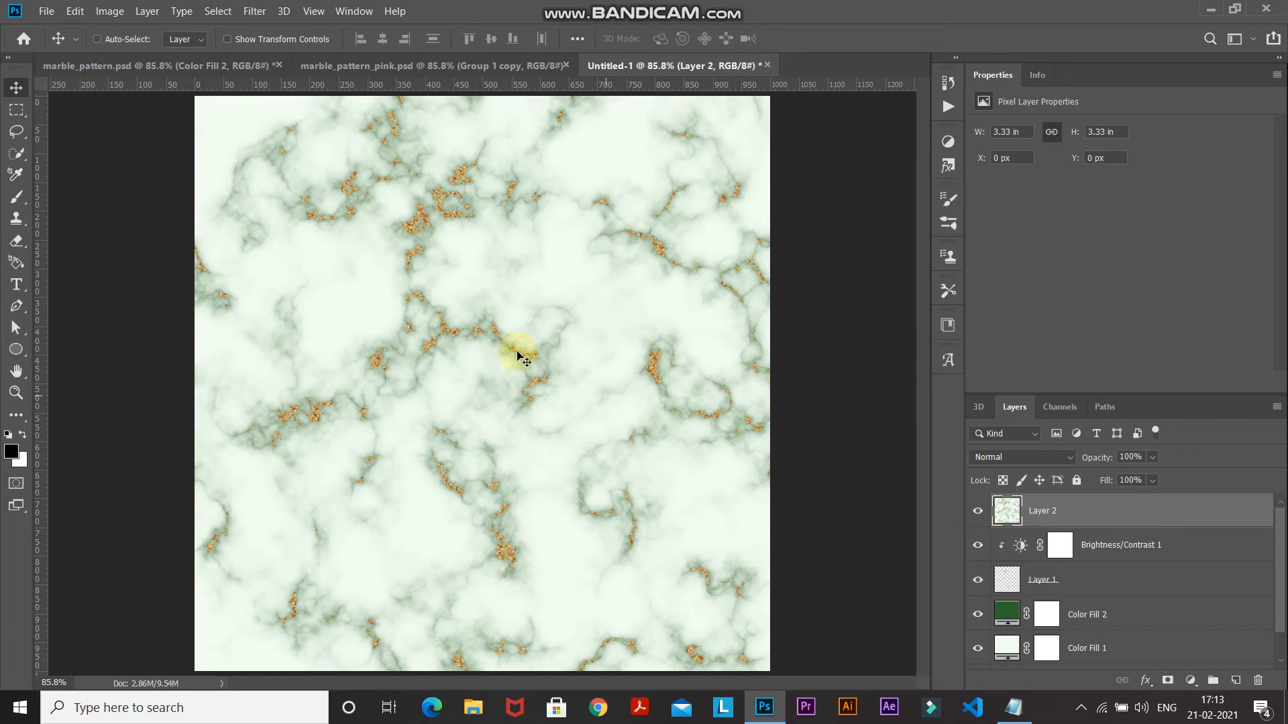
{"action": "left_click", "coordinate": [254, 11]}
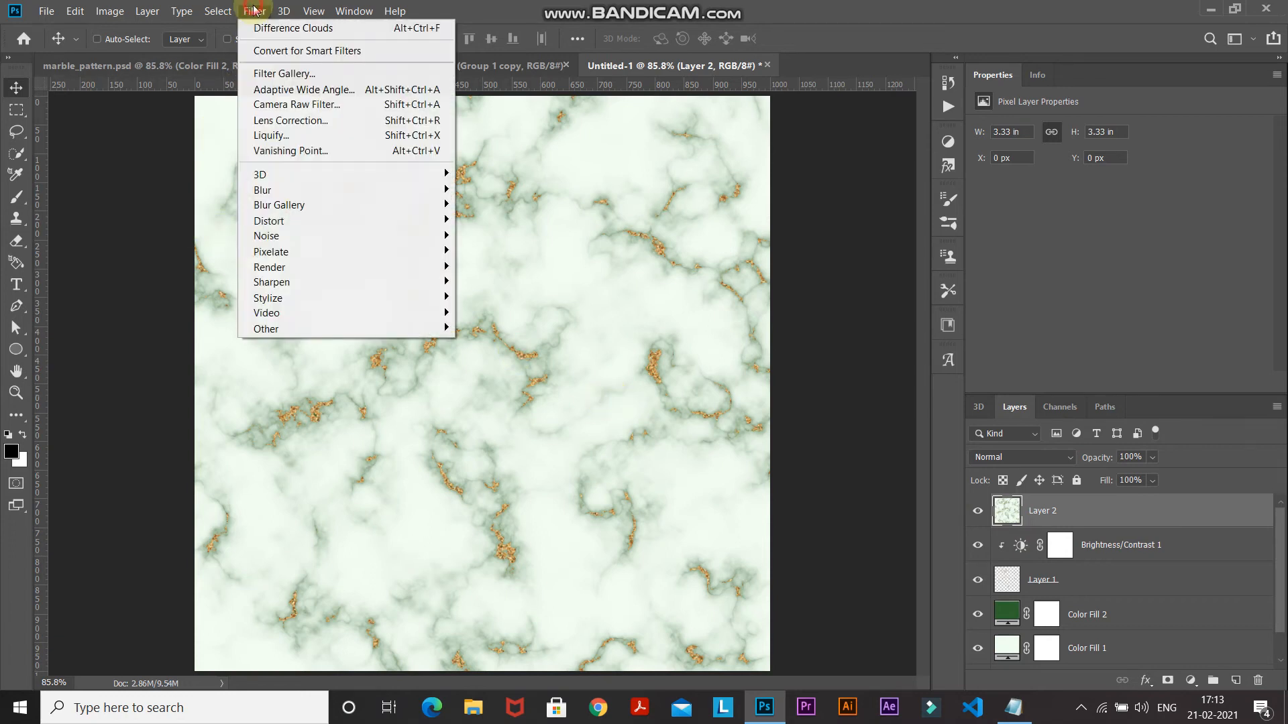
{"action": "mouse_move", "coordinate": [292, 329]}
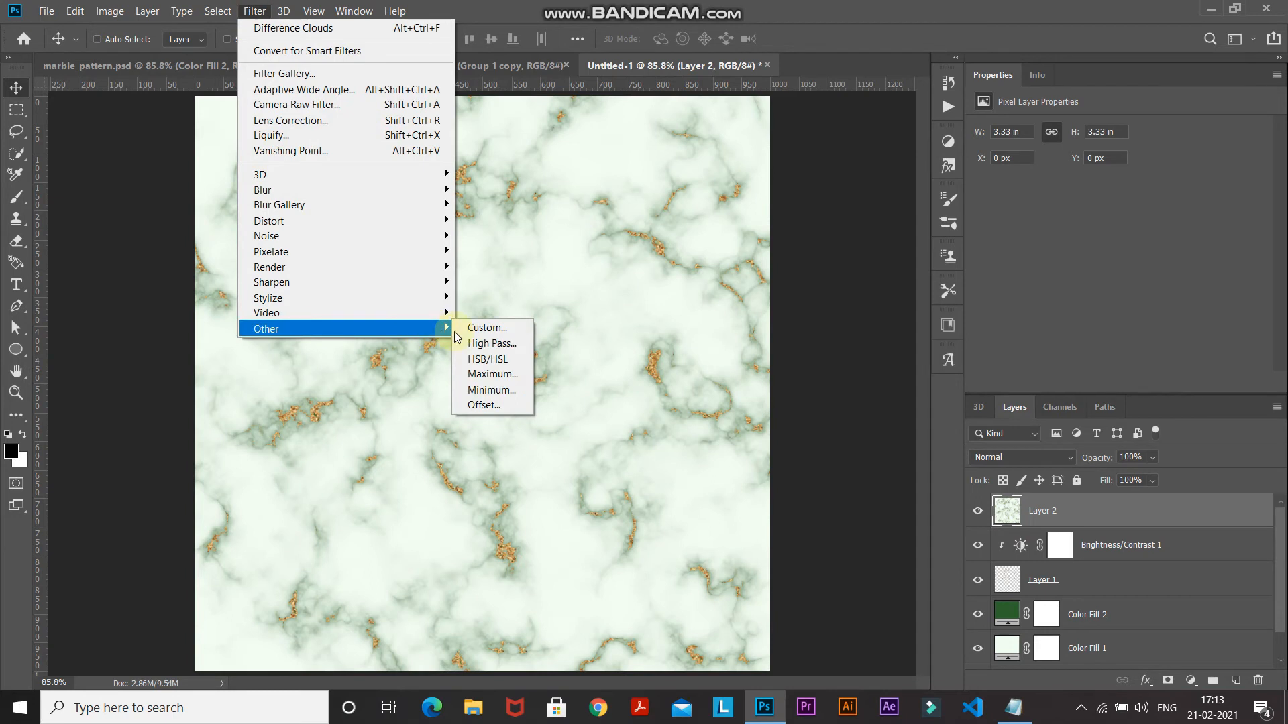
{"action": "left_click", "coordinate": [483, 405]}
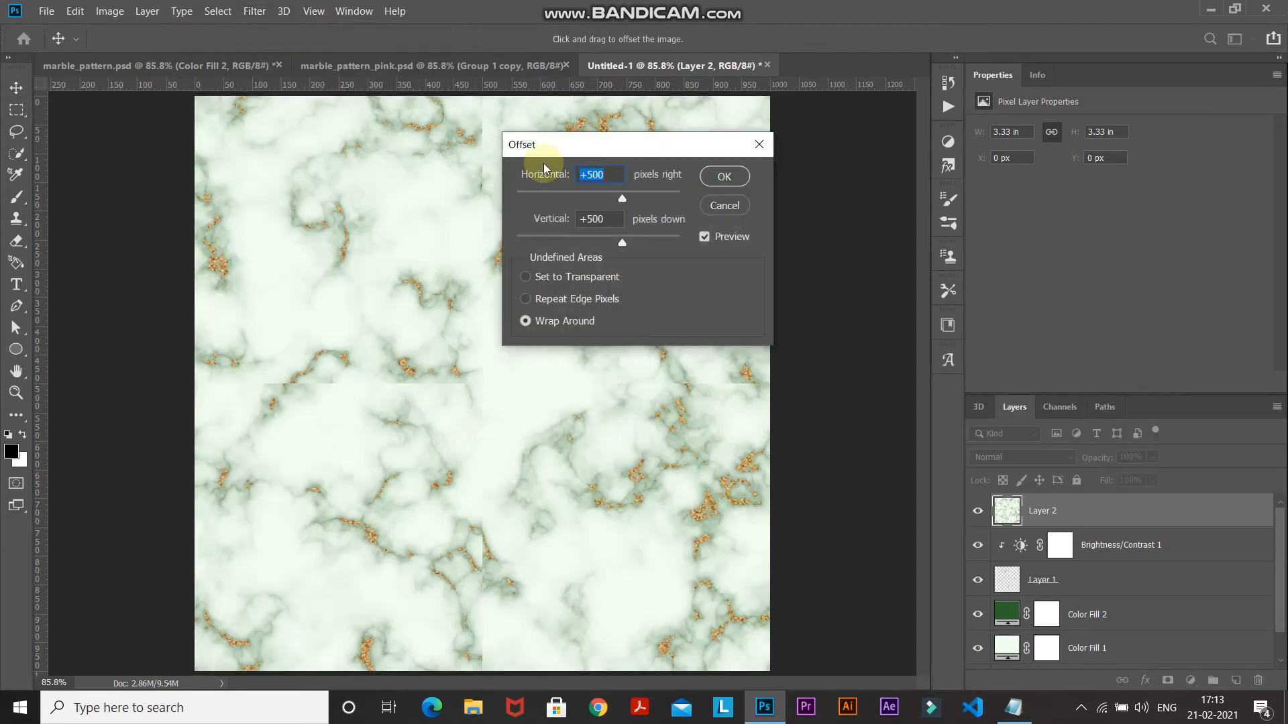
{"action": "left_click", "coordinate": [596, 177]}
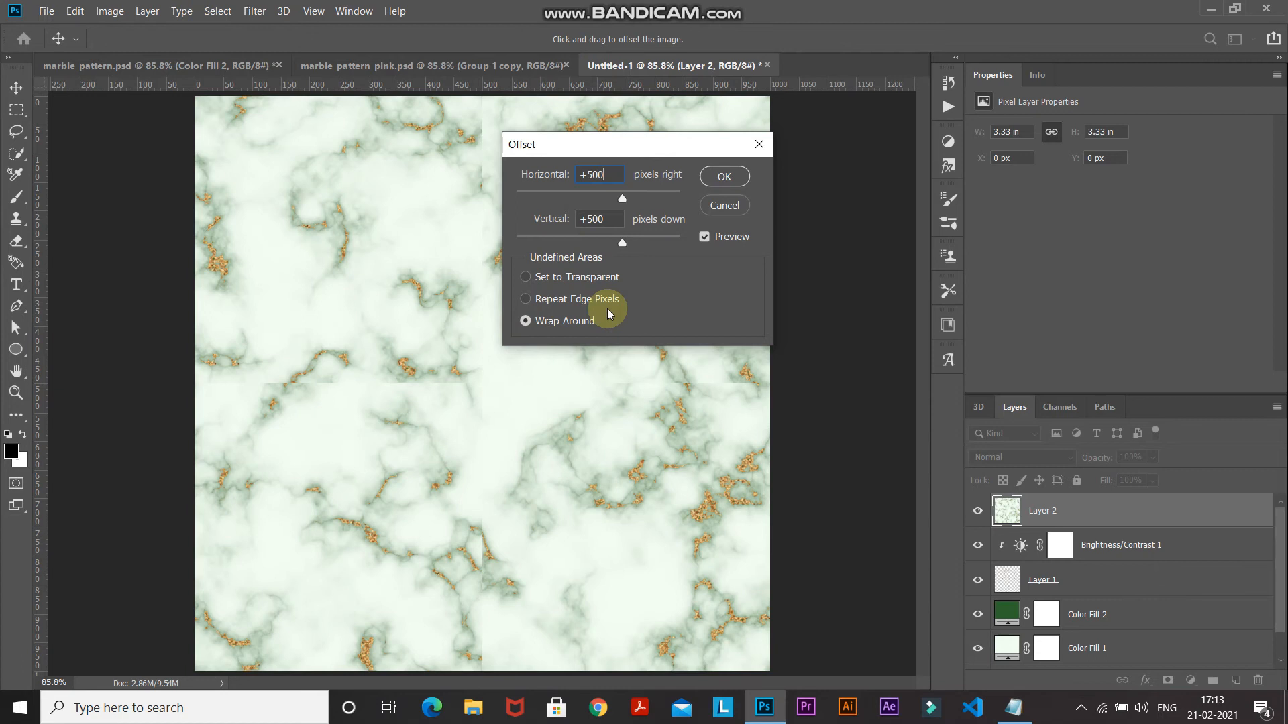
{"action": "left_click", "coordinate": [715, 180]}
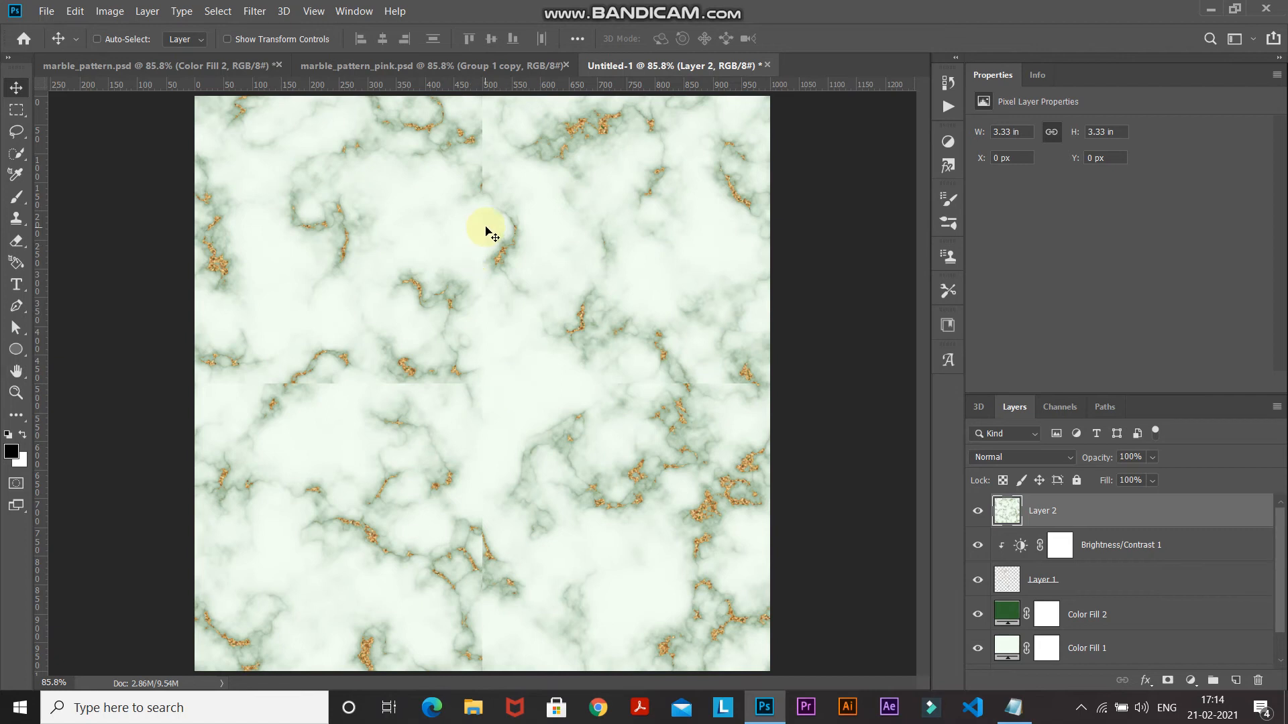
Step: Clone clean marble over the vertical seam in the image's upper half using the Clone Stamp with a 150 px brush
{"action": "left_click", "coordinate": [15, 219]}
{"action": "left_click", "coordinate": [48, 217]}
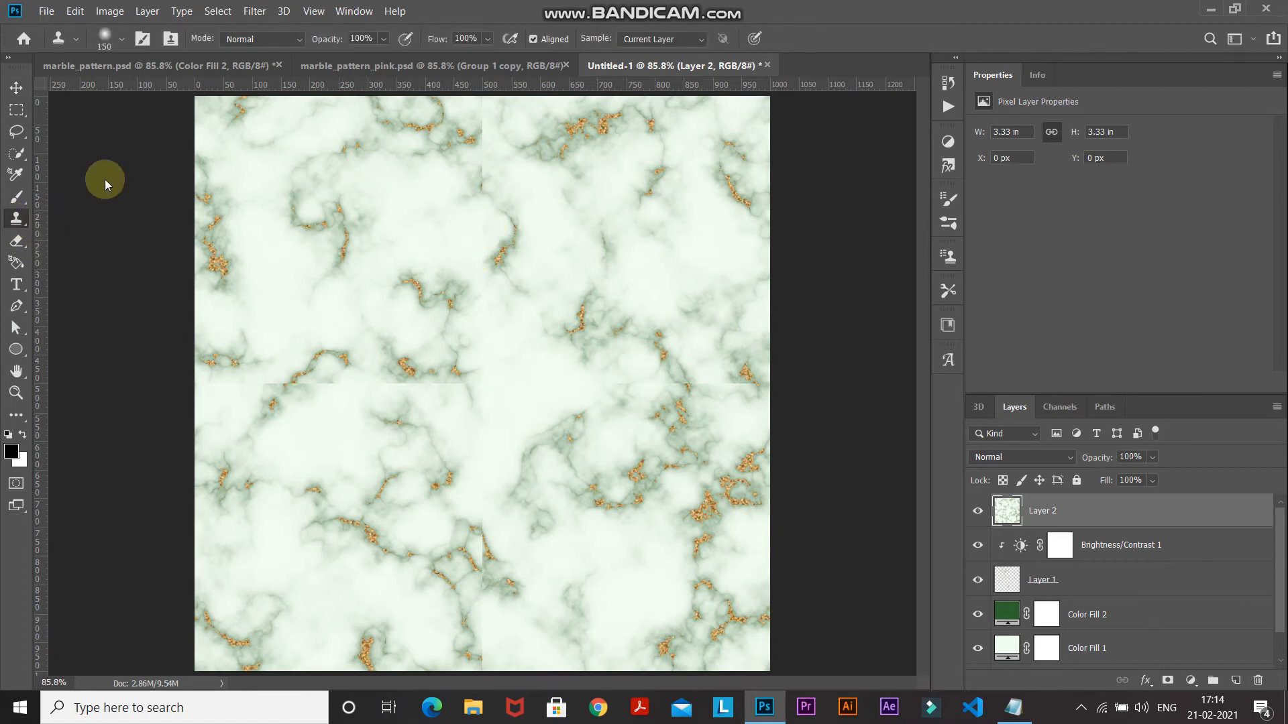
{"action": "left_click", "coordinate": [124, 42]}
{"action": "double_click", "coordinate": [90, 216]}
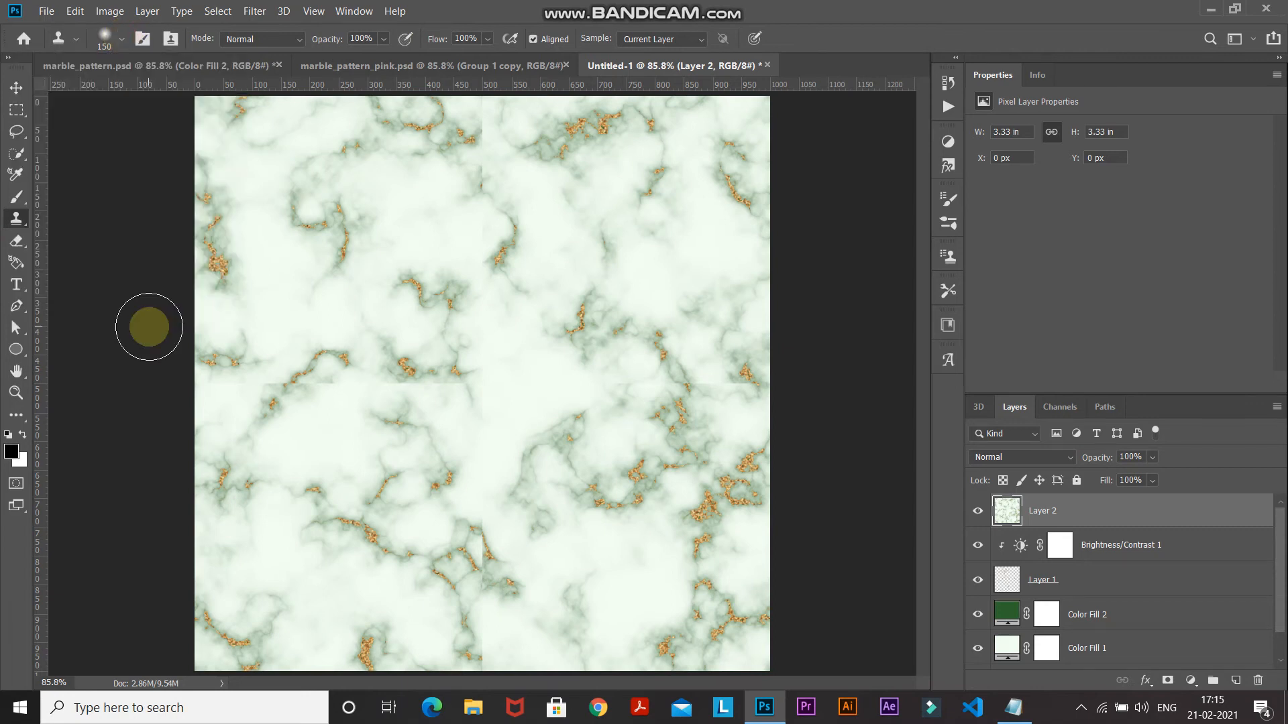
{"action": "key", "text": "bracketright"}
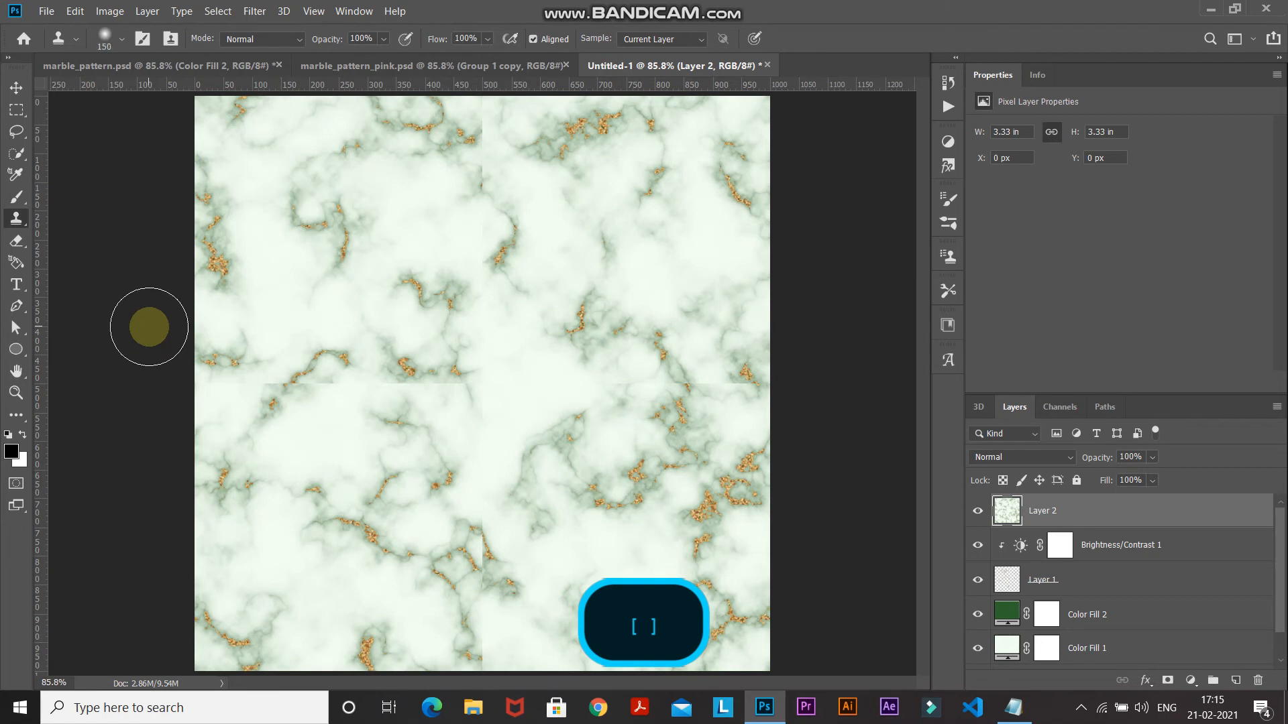
{"action": "key", "text": "bracketleft"}
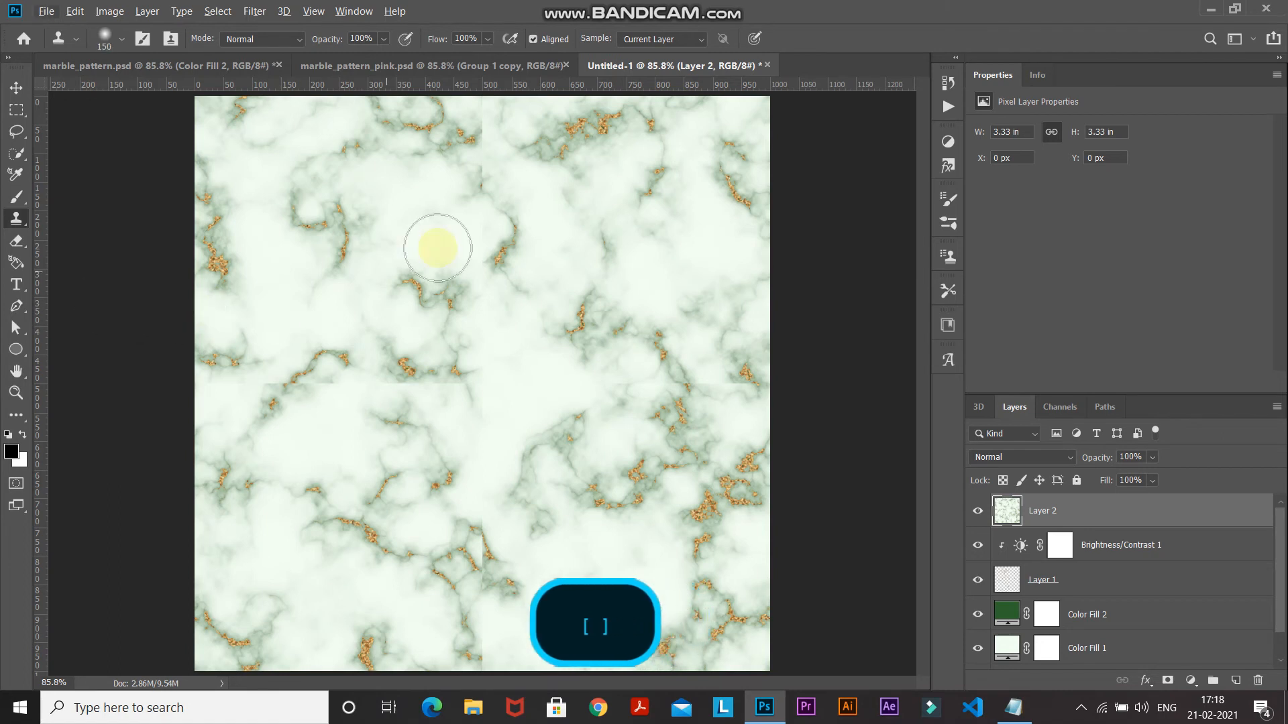
{"action": "left_click", "coordinate": [443, 245], "text": "alt"}
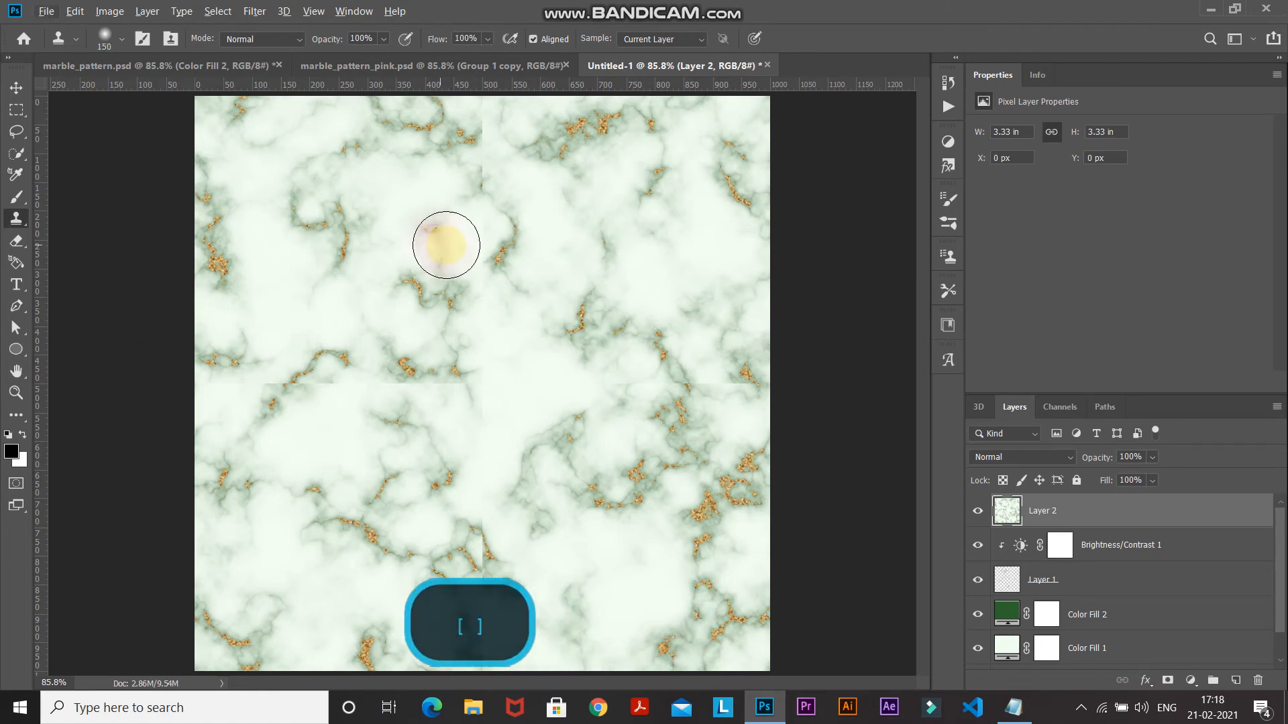
{"action": "left_click", "coordinate": [500, 146]}
{"action": "left_click", "coordinate": [503, 307]}
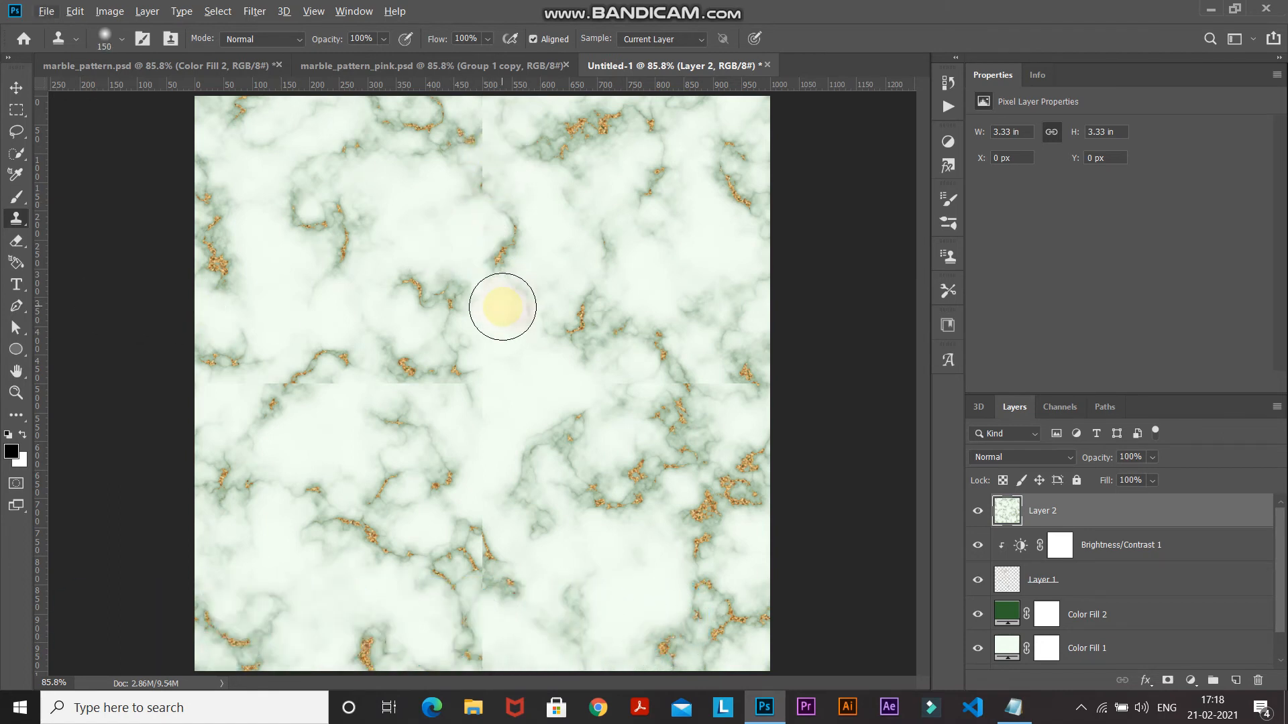
{"action": "left_click", "coordinate": [502, 306]}
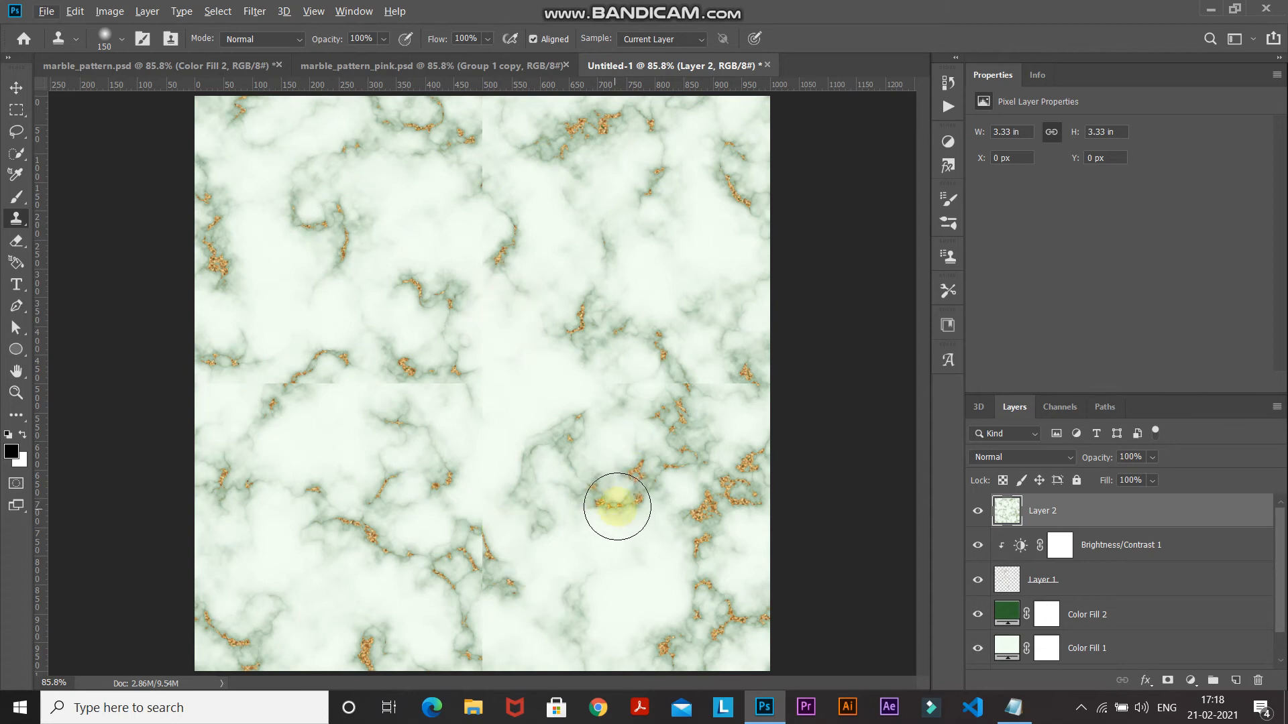
Step: Continue cloning marble and vein texture over the vertical seam, from the image's top edge to the upper middle
{"action": "left_click", "coordinate": [444, 104]}
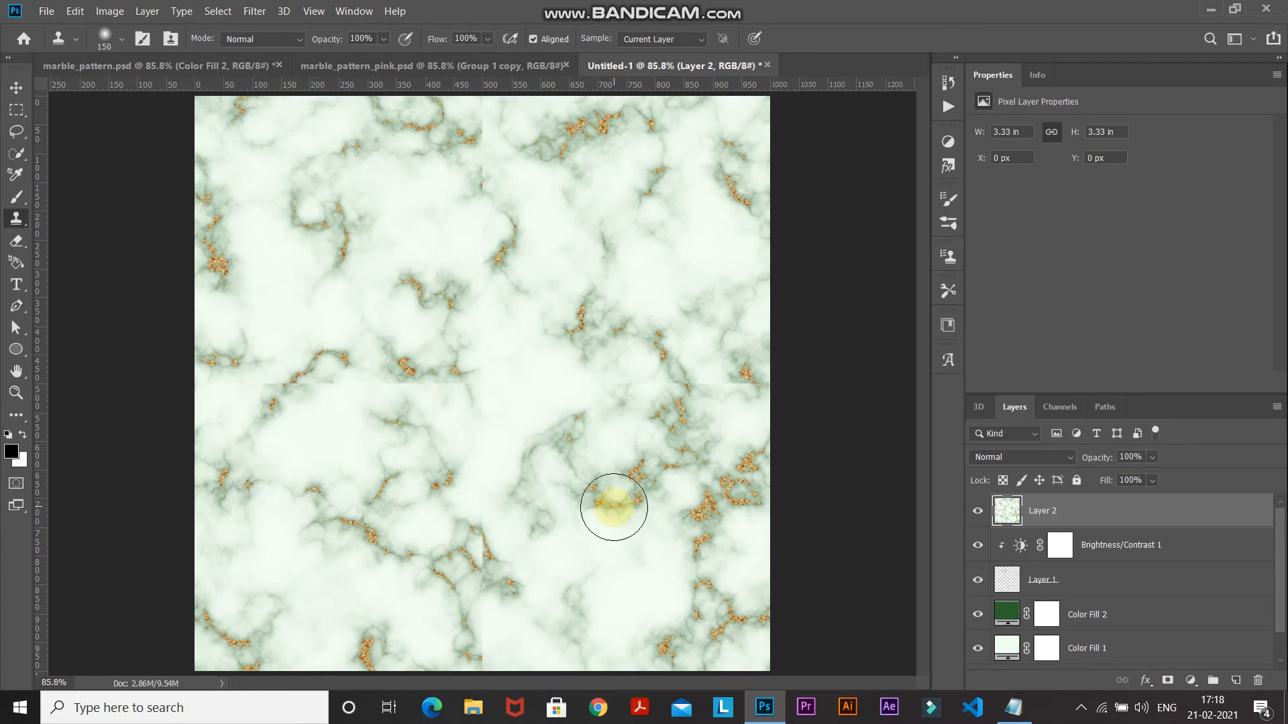
{"action": "mouse_move", "coordinate": [458, 161]}
{"action": "left_mouse_down"}
{"action": "mouse_move", "coordinate": [469, 129]}
{"action": "mouse_move", "coordinate": [486, 126]}
{"action": "left_mouse_up"}
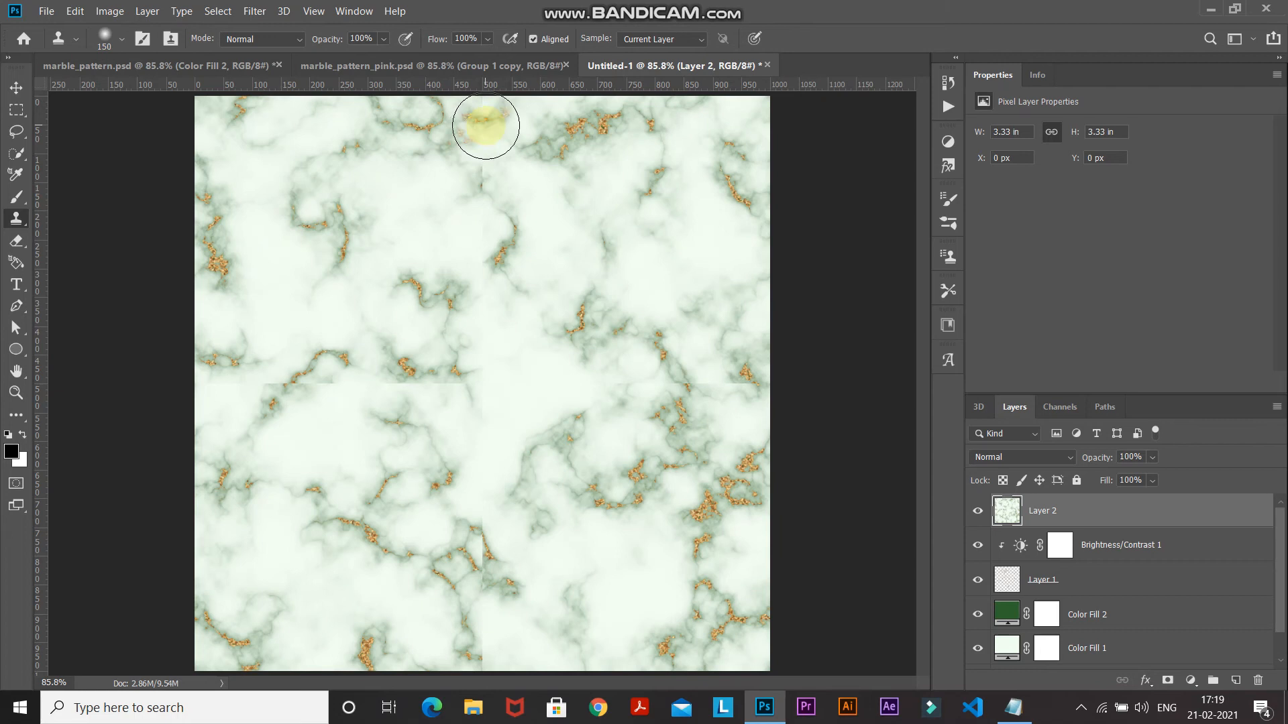
{"action": "left_click", "coordinate": [485, 124]}
{"action": "left_click", "coordinate": [486, 124]}
{"action": "left_click", "coordinate": [376, 210]}
{"action": "mouse_move", "coordinate": [483, 138]}
{"action": "left_mouse_down"}
{"action": "mouse_move", "coordinate": [475, 114]}
{"action": "mouse_move", "coordinate": [382, 296]}
{"action": "mouse_move", "coordinate": [425, 248]}
{"action": "mouse_move", "coordinate": [466, 247]}
{"action": "left_mouse_up"}
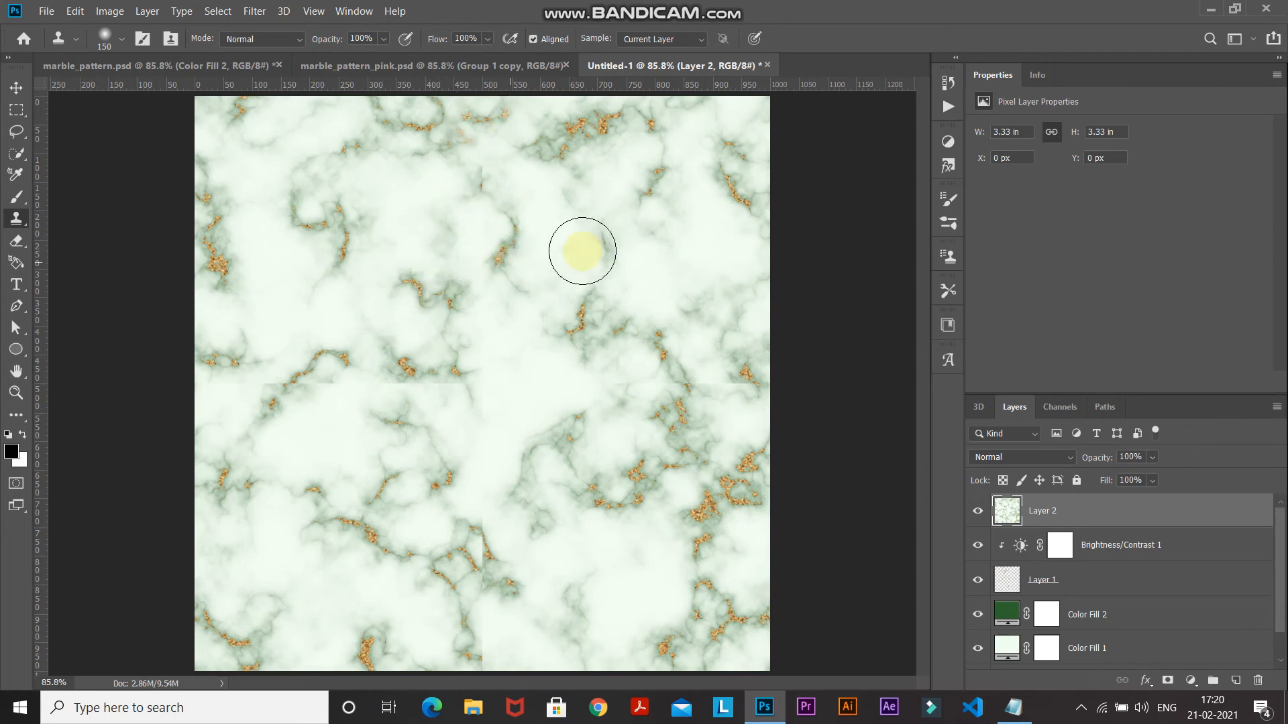
{"action": "left_click", "coordinate": [588, 227], "text": "alt"}
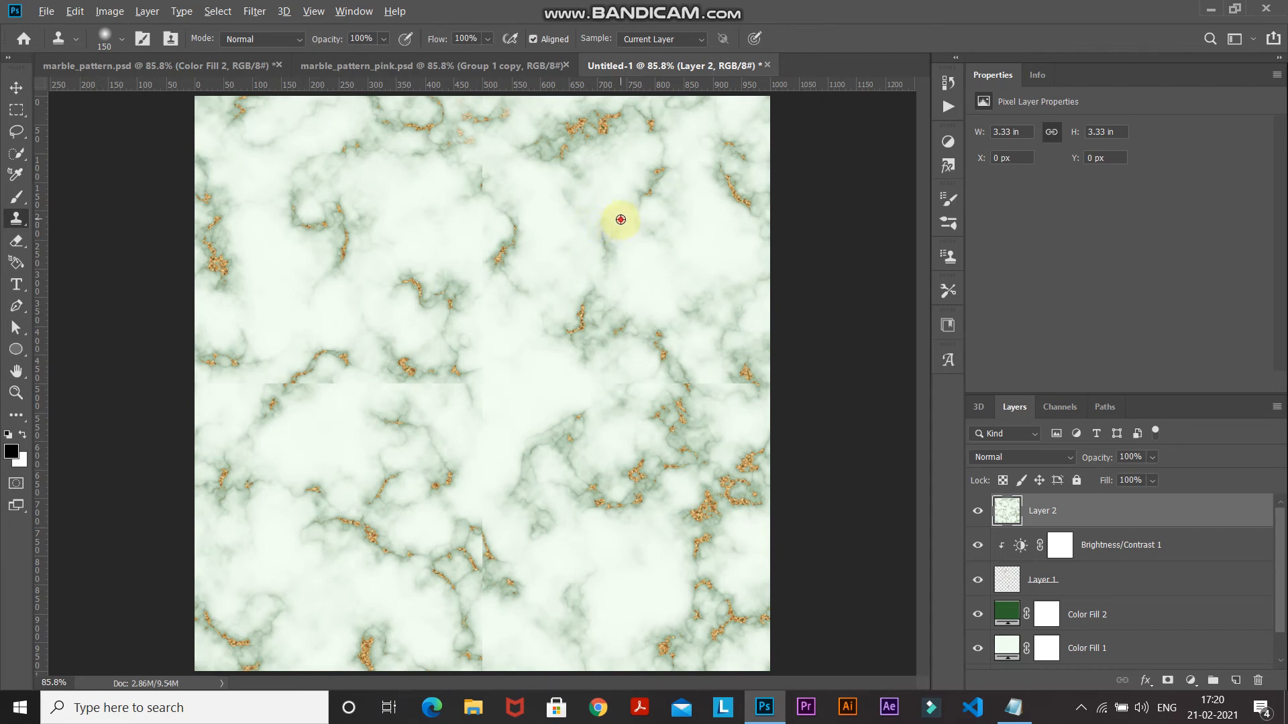
{"action": "left_click_drag", "start_coordinate": [489, 201], "coordinate": [482, 175]}
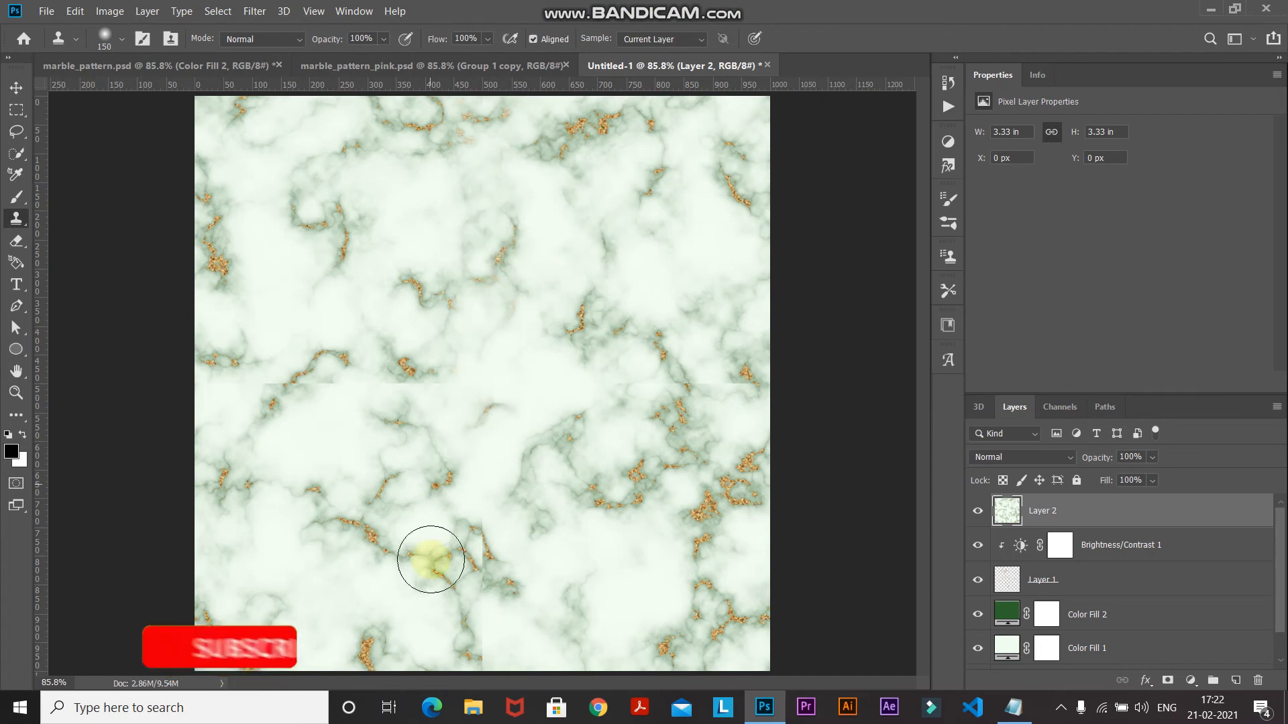
Step: Clone marble and gold vein texture over the lower part of the vertical seam and along the horizontal seam
{"action": "left_click", "coordinate": [598, 131], "text": "alt"}
{"action": "left_click_drag", "start_coordinate": [477, 561], "coordinate": [480, 644]}
{"action": "left_click", "coordinate": [644, 501], "text": "alt"}
{"action": "mouse_move", "coordinate": [296, 393]}
{"action": "left_mouse_down"}
{"action": "mouse_move", "coordinate": [283, 389]}
{"action": "mouse_move", "coordinate": [410, 389]}
{"action": "left_mouse_up"}
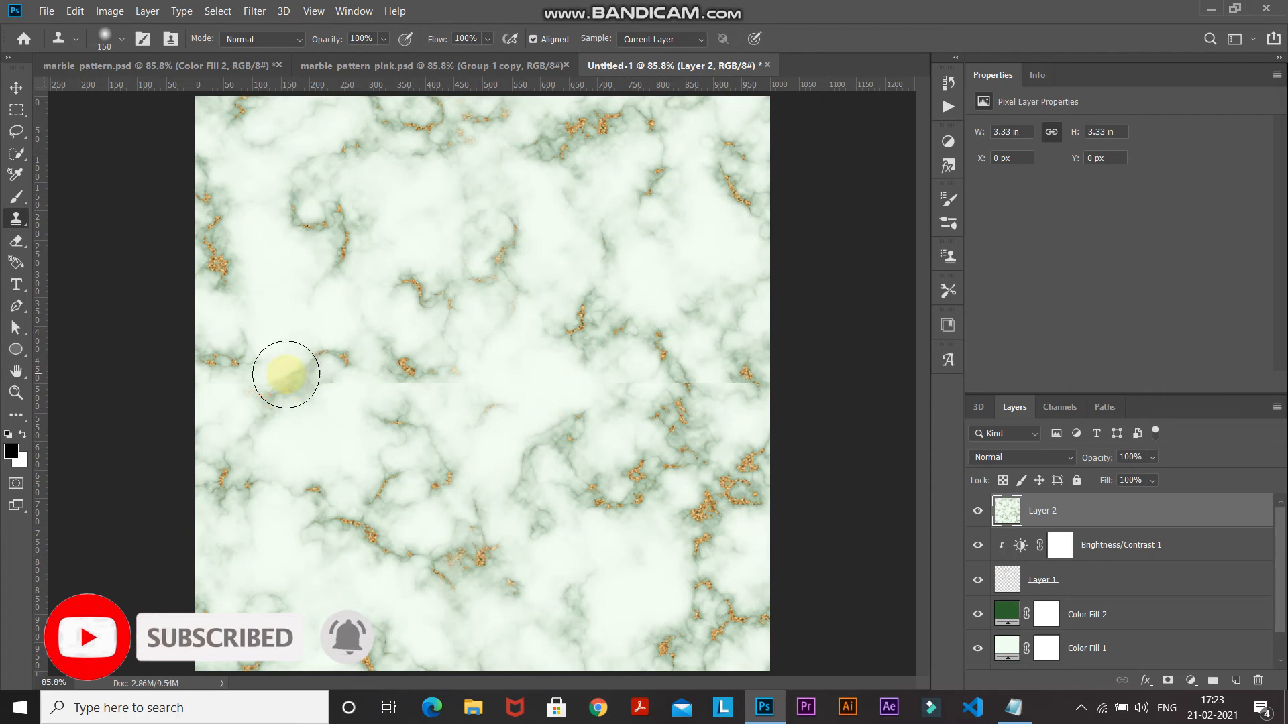
{"action": "left_click", "coordinate": [306, 471], "text": "alt"}
{"action": "left_click_drag", "start_coordinate": [570, 385], "coordinate": [771, 386]}
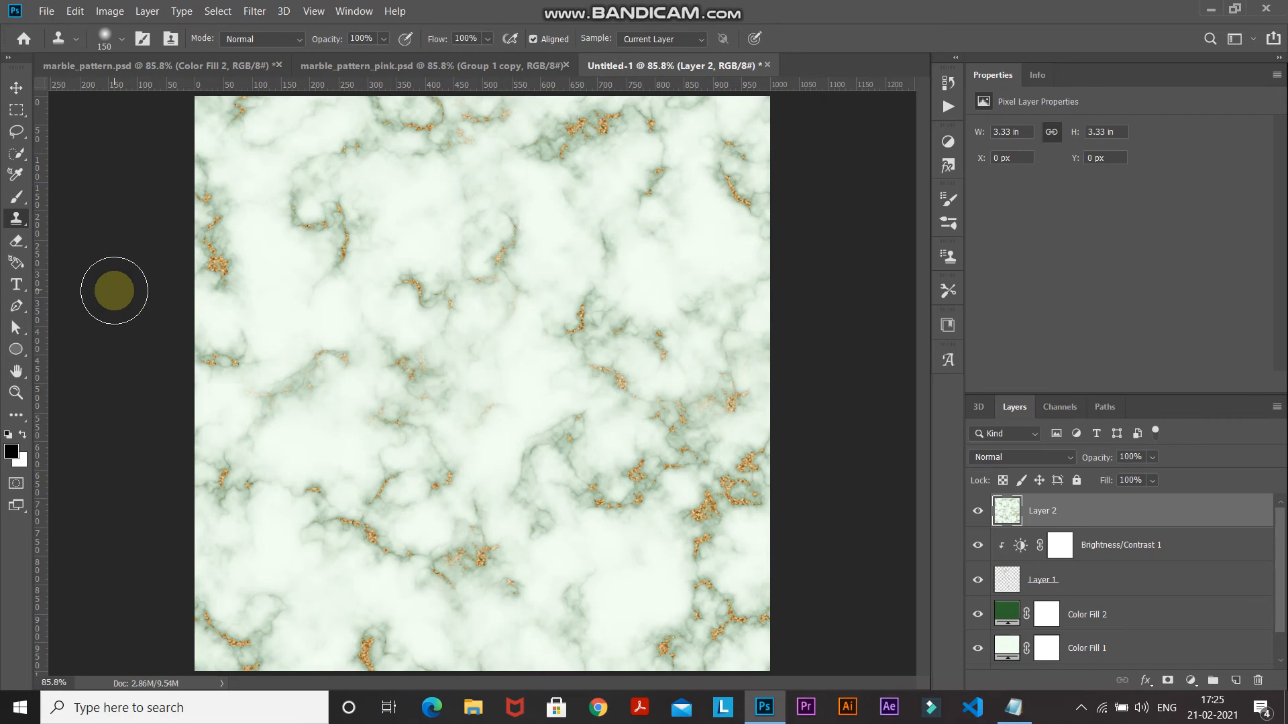
Step: Offset the retouched marble layer again by +500 px horizontally and +500 px vertically with Wrap Around
{"action": "left_click", "coordinate": [255, 11]}
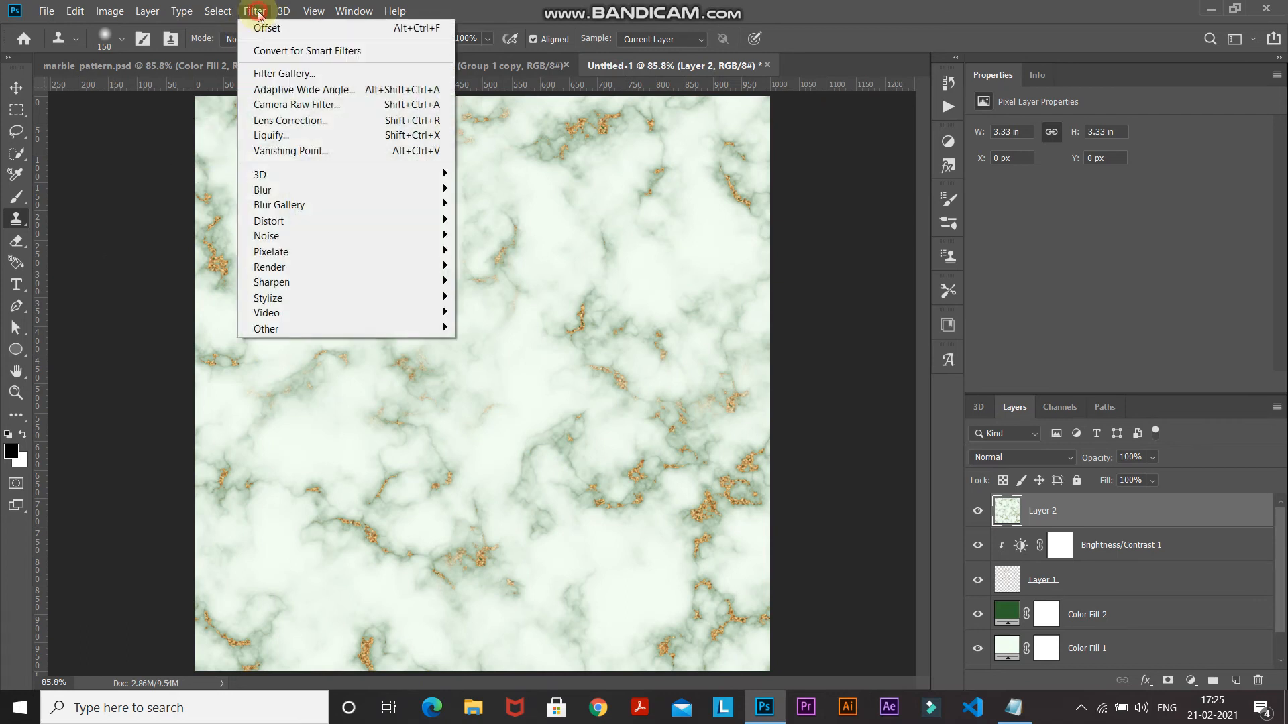
{"action": "mouse_move", "coordinate": [320, 329]}
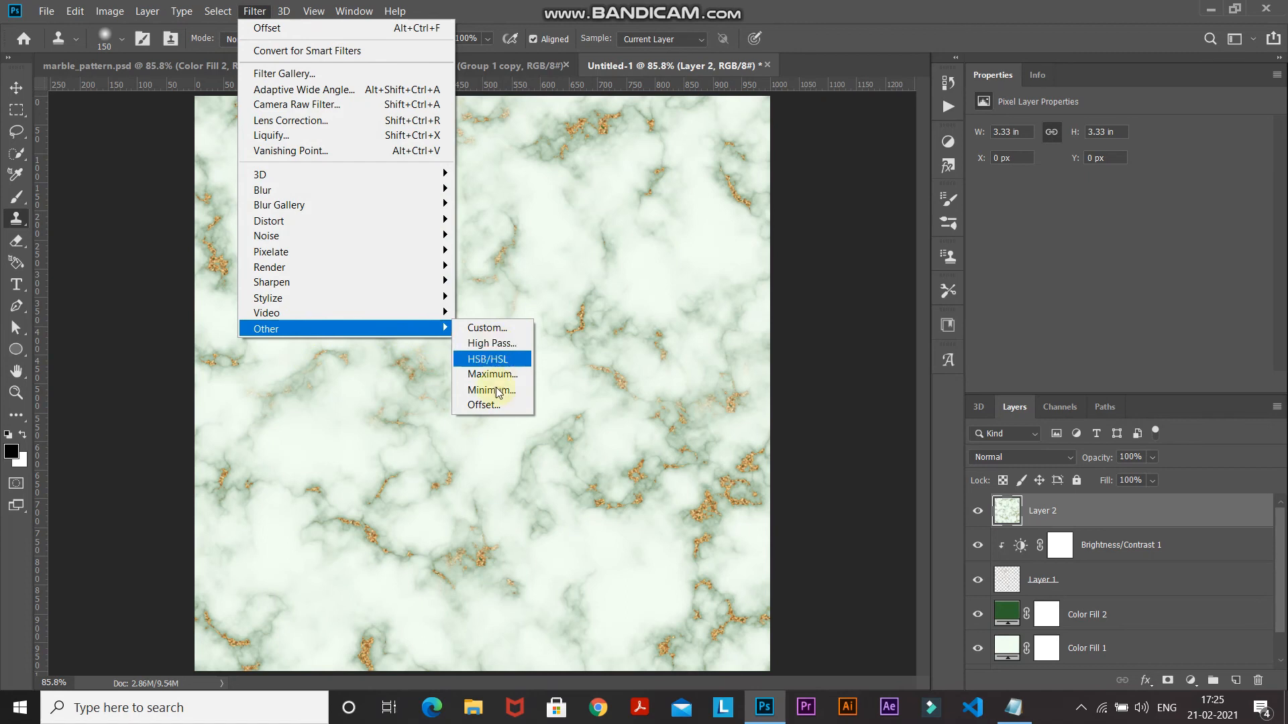
{"action": "left_click", "coordinate": [491, 408]}
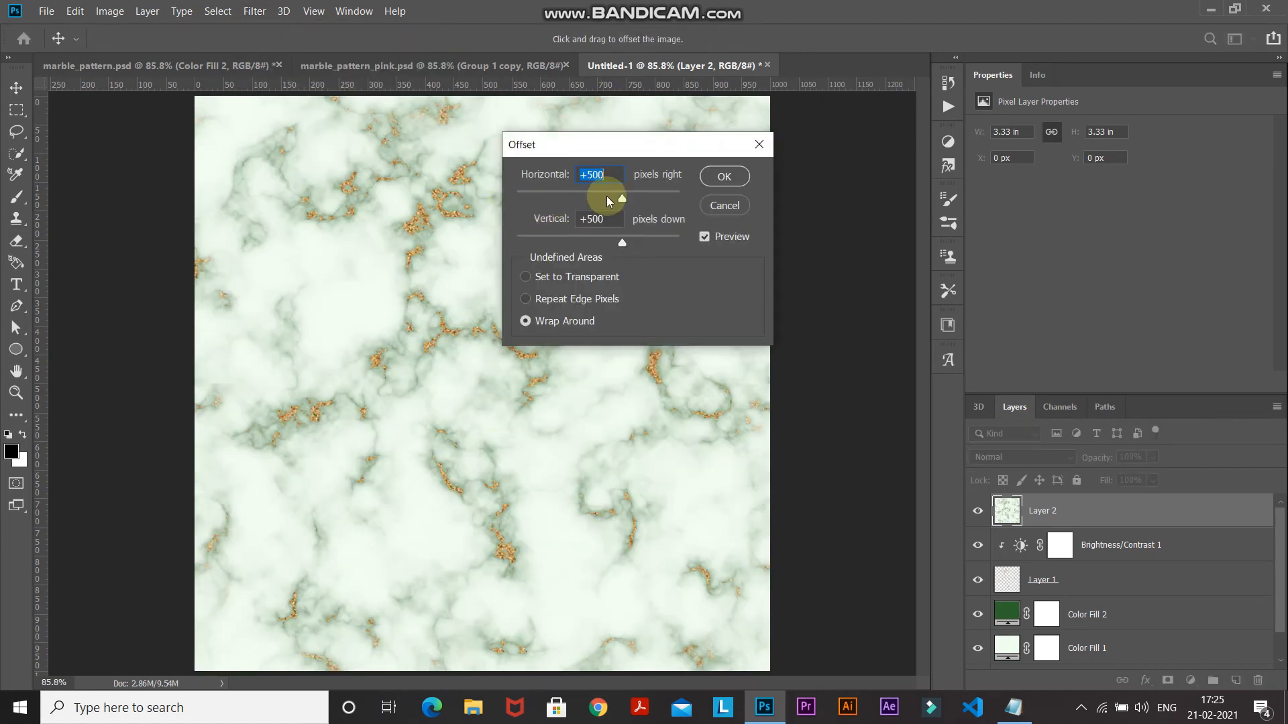
{"action": "left_click", "coordinate": [723, 176]}
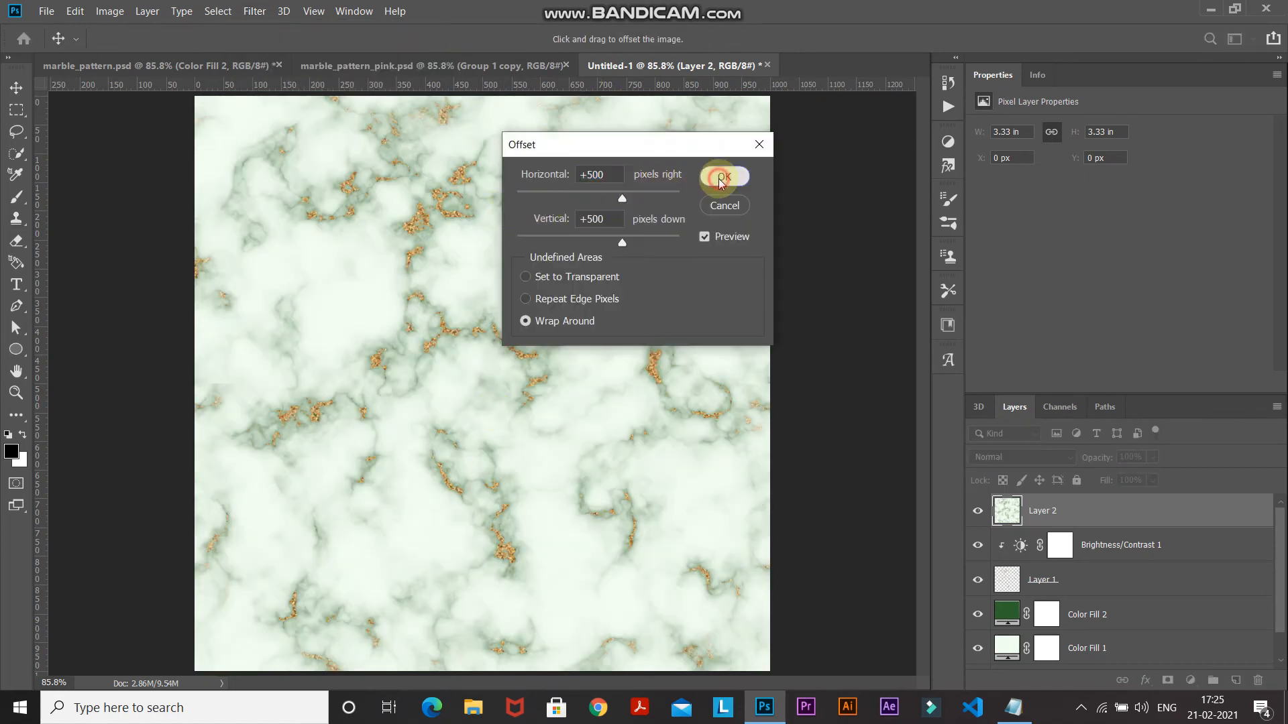
{"action": "key", "text": "s"}
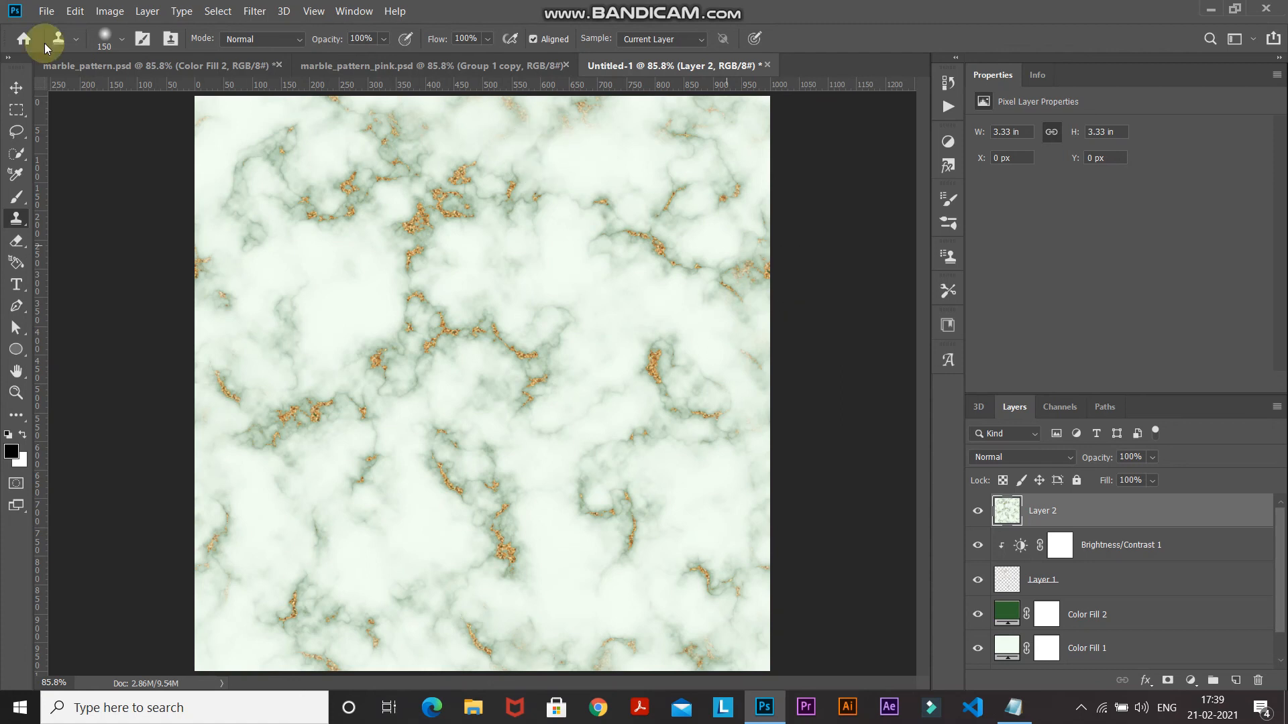
Step: Define the finished marble image as a pattern named Marbel_Video
{"action": "left_click", "coordinate": [73, 12]}
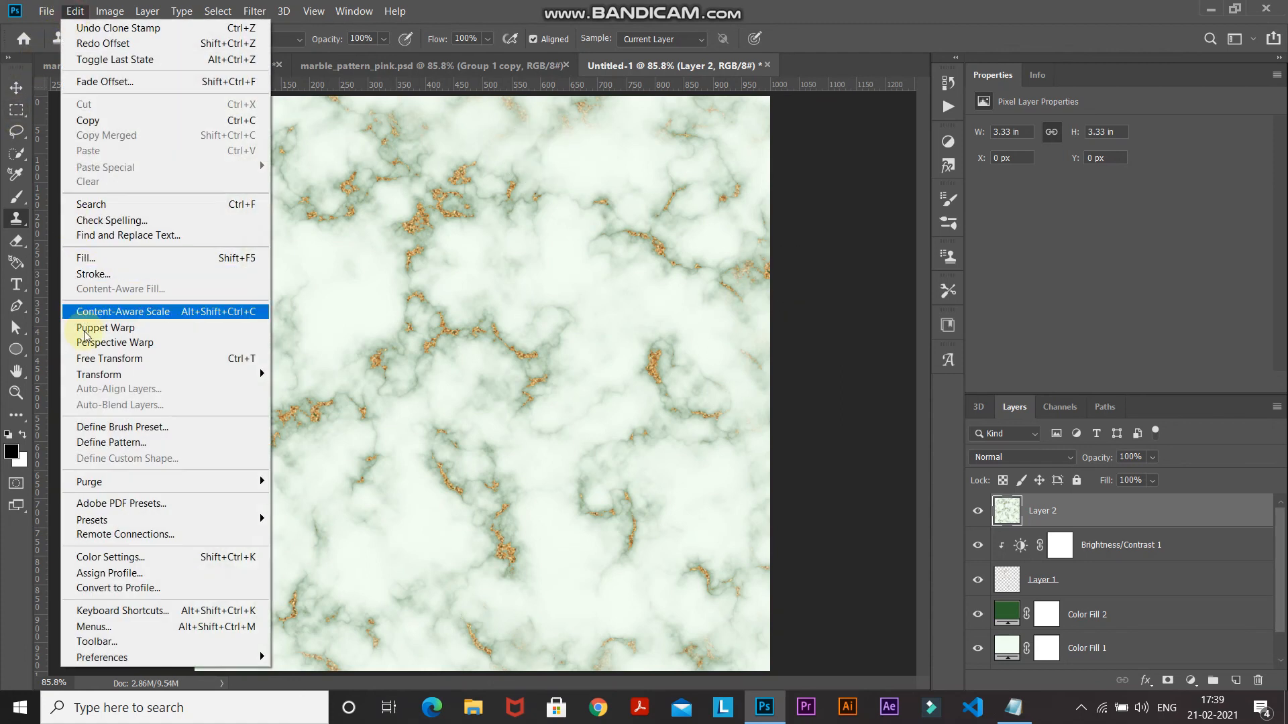
{"action": "left_click", "coordinate": [92, 444]}
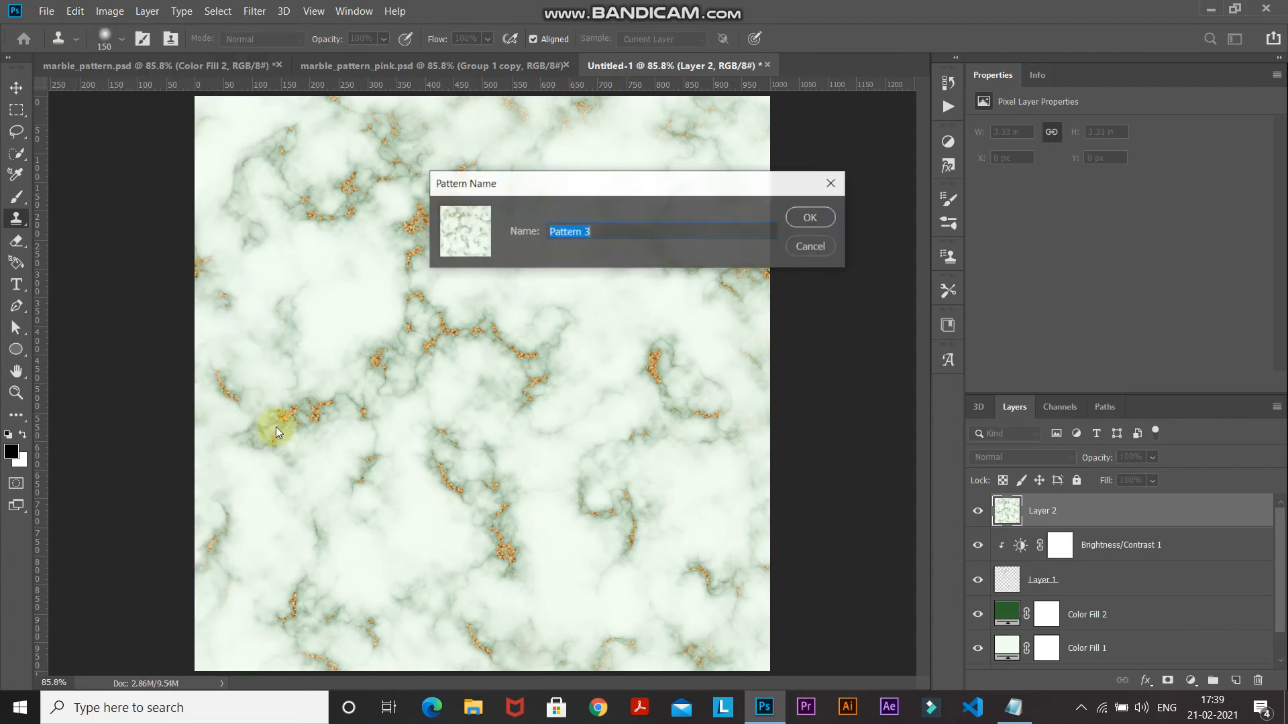
{"action": "type", "text": "Marbel_Video"}
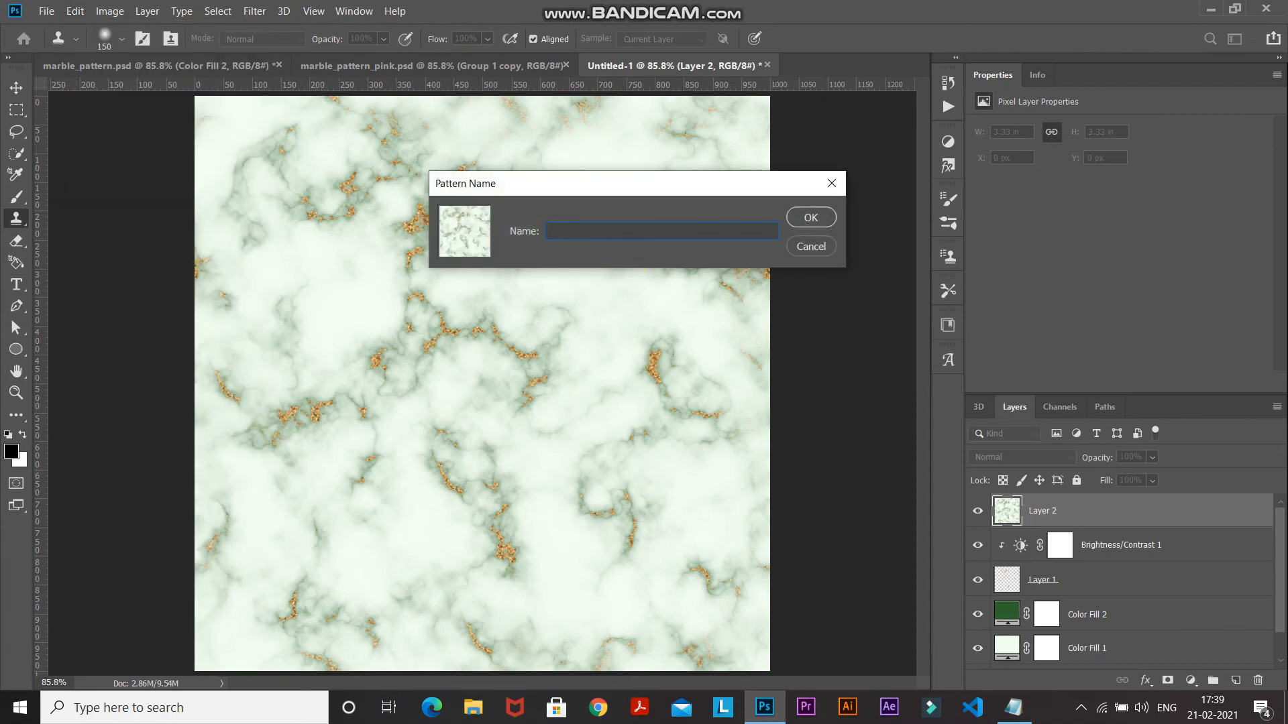
{"action": "key", "text": "Return"}
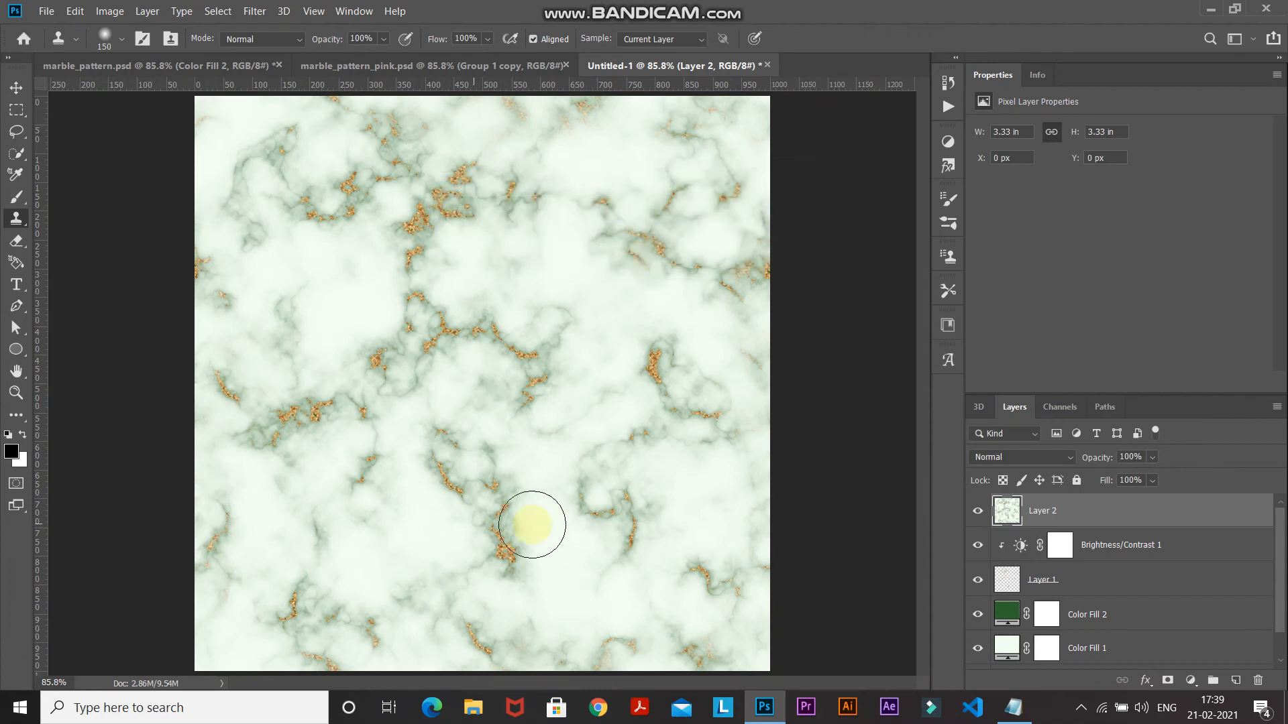
Step: Create a new 1920 x 1080 px RGB document at 300 pixels/inch with a white background
{"action": "left_click", "coordinate": [46, 12]}
{"action": "left_click", "coordinate": [49, 28]}
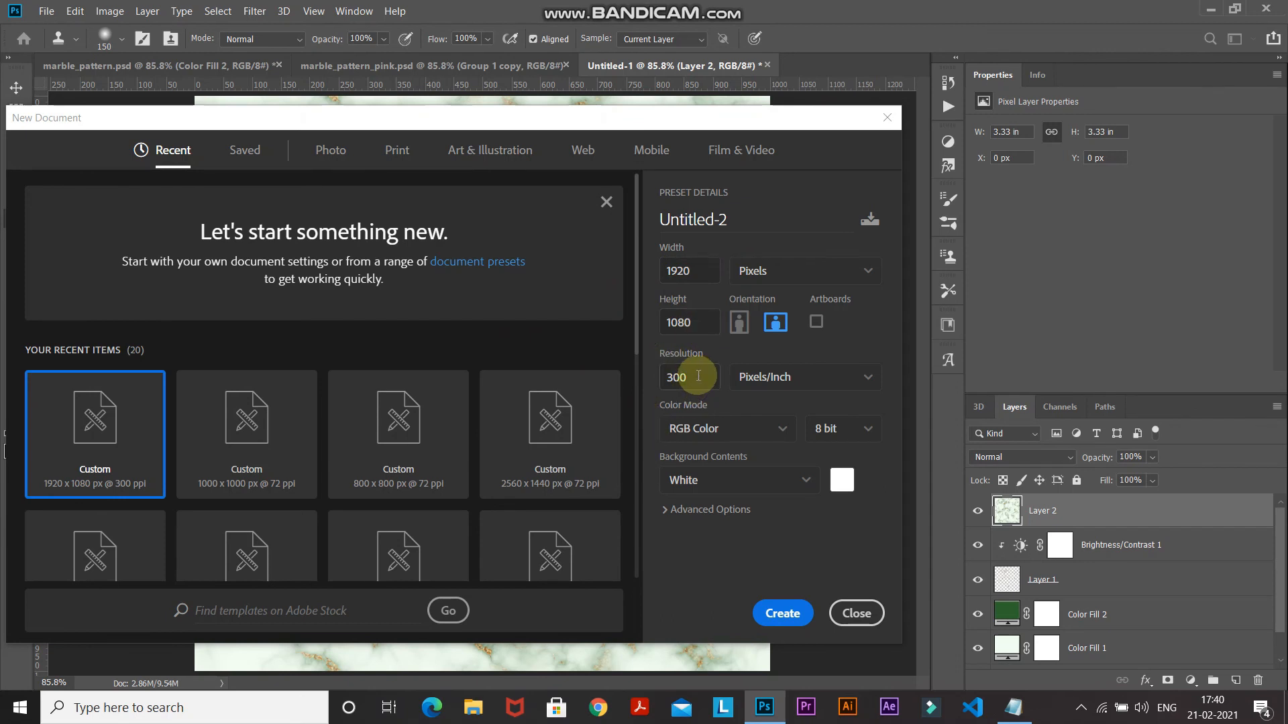
{"action": "left_click", "coordinate": [776, 614]}
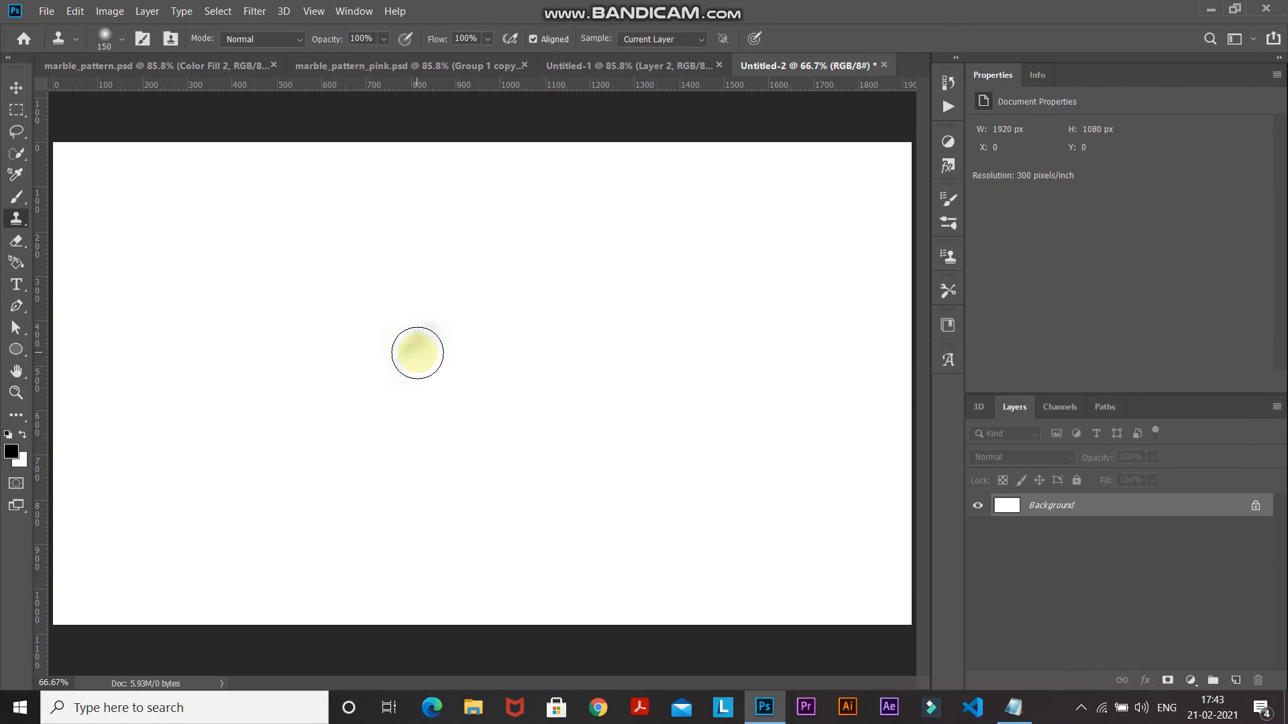
{"action": "left_click", "coordinate": [417, 351]}
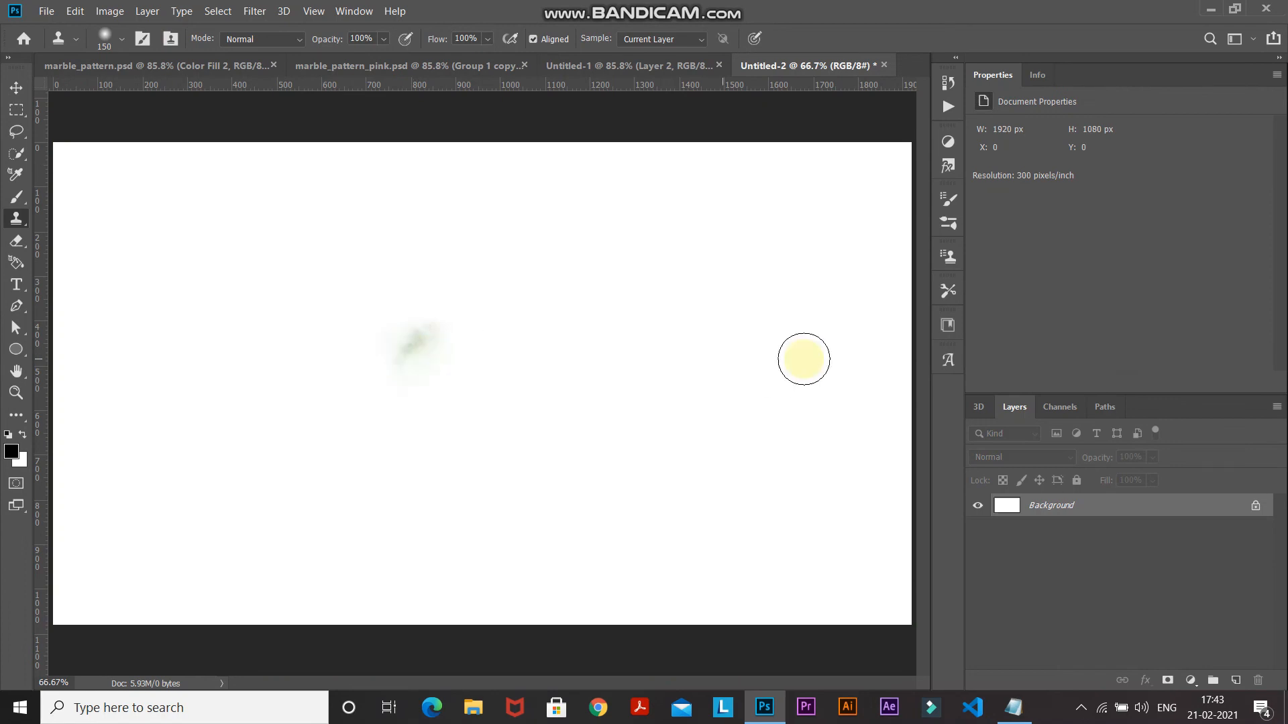
{"action": "left_click", "coordinate": [804, 359]}
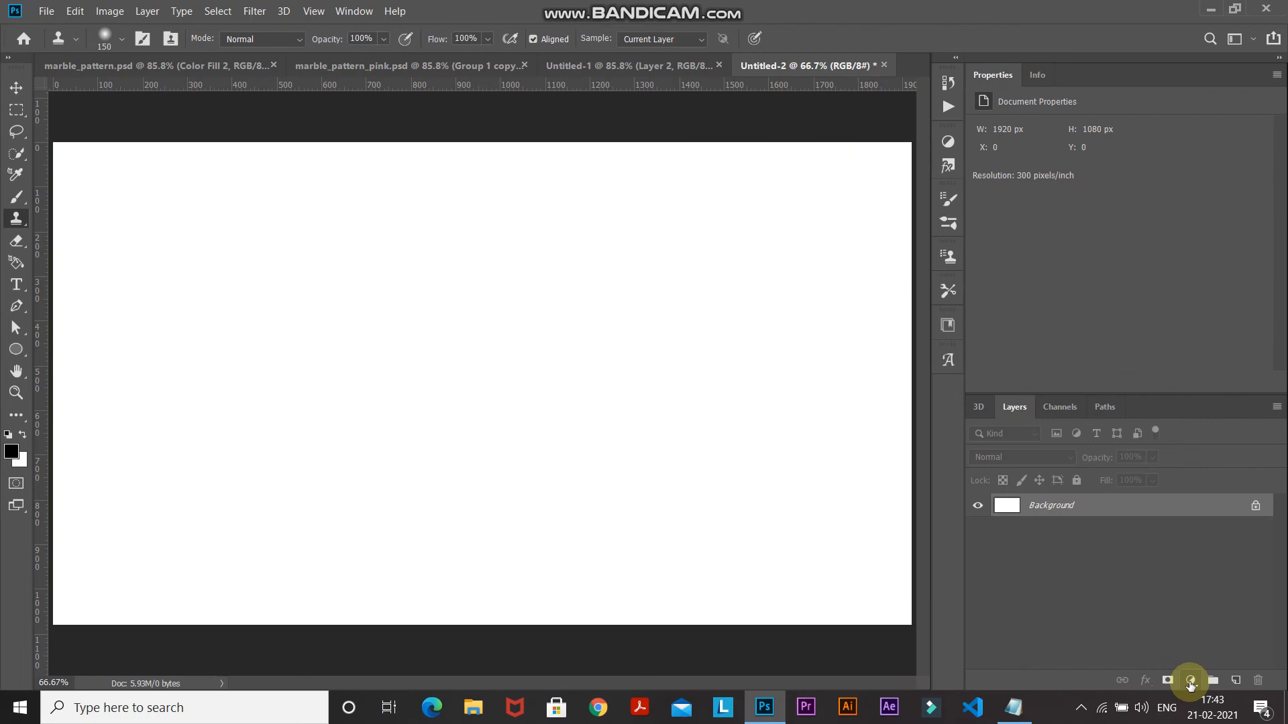
Step: Add a Pattern fill layer above the background using the newly defined green marble pattern
{"action": "left_click", "coordinate": [1190, 682]}
{"action": "left_click", "coordinate": [1179, 421]}
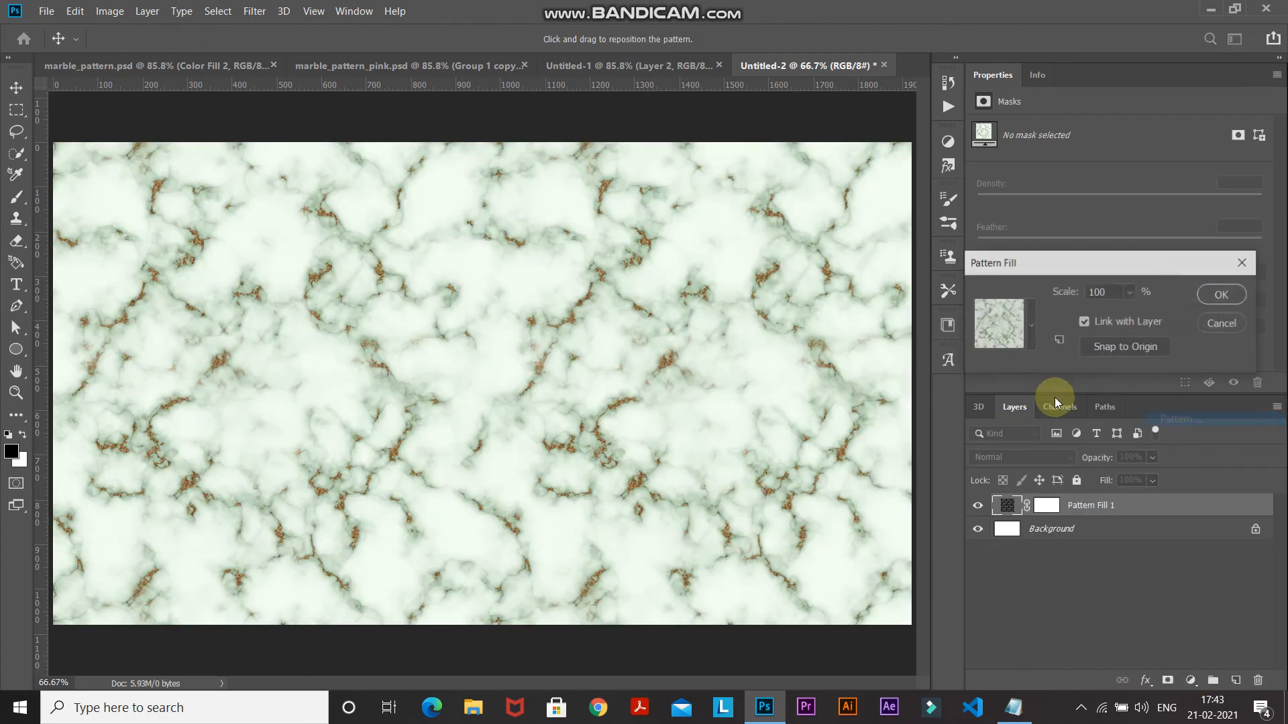
{"action": "left_click", "coordinate": [1029, 325]}
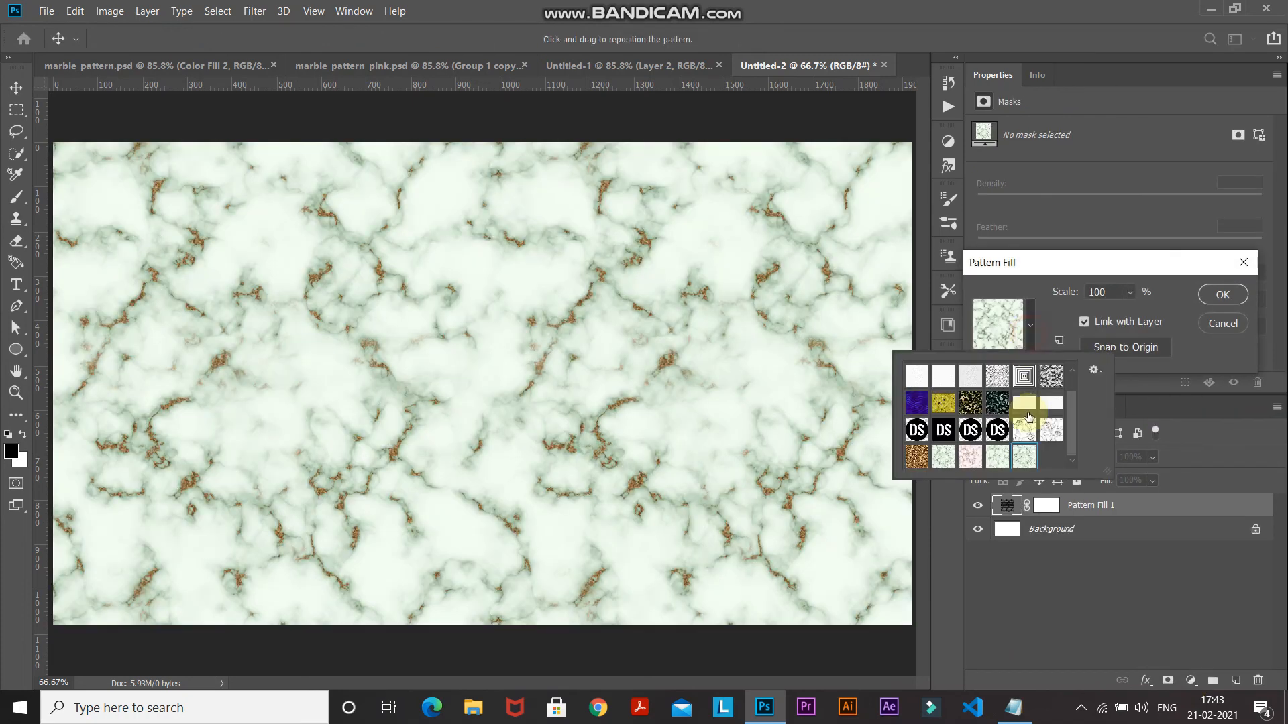
{"action": "double_click", "coordinate": [1023, 460]}
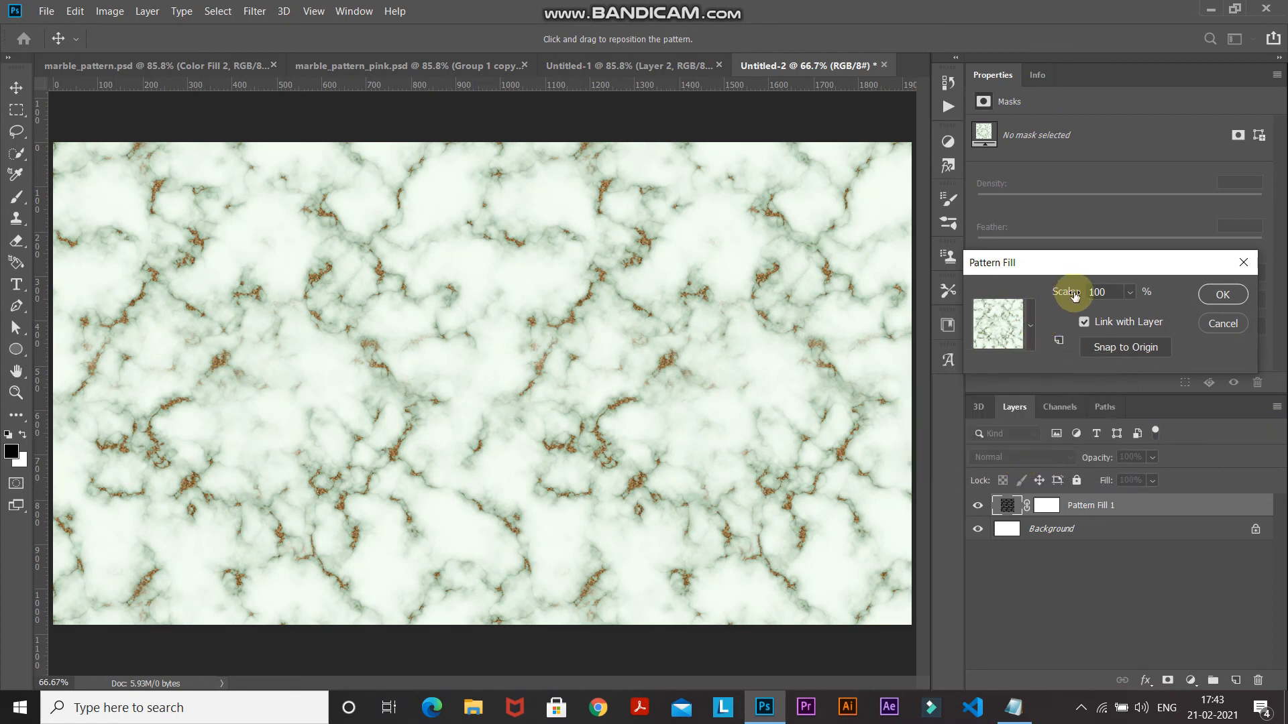
Step: Set the marble pattern fill's scale to 50% to preview smaller tiling
{"action": "left_click_drag", "start_coordinate": [1087, 293], "coordinate": [1108, 291]}
{"action": "key", "text": "BackSpace"}
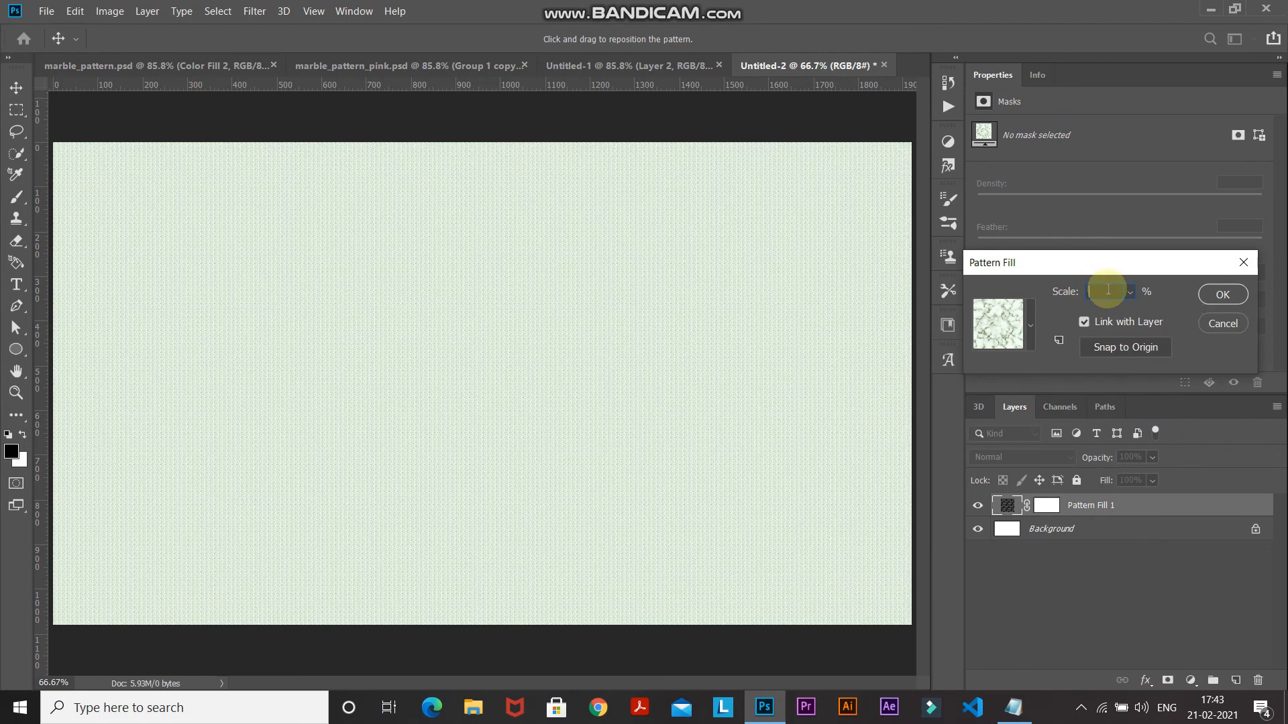
{"action": "type", "text": "50"}
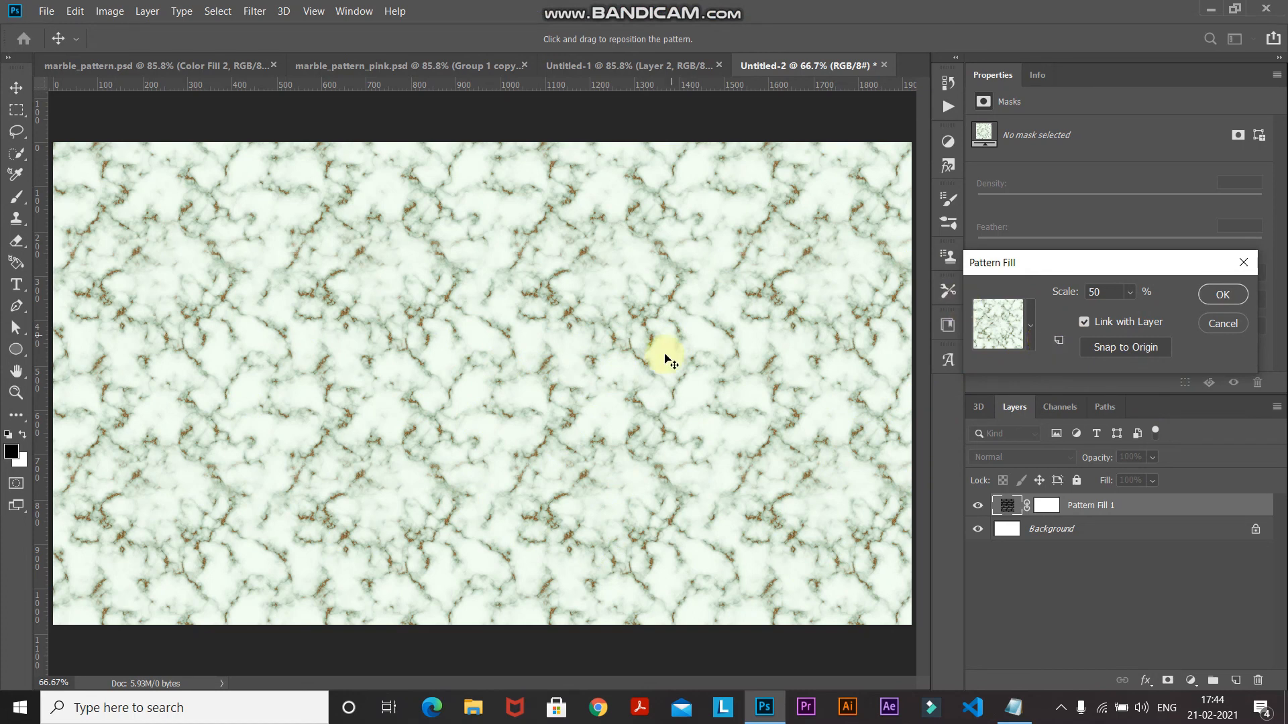
Step: Set the marble pattern fill's scale to 100% and apply the fill
{"action": "left_click", "coordinate": [1114, 293]}
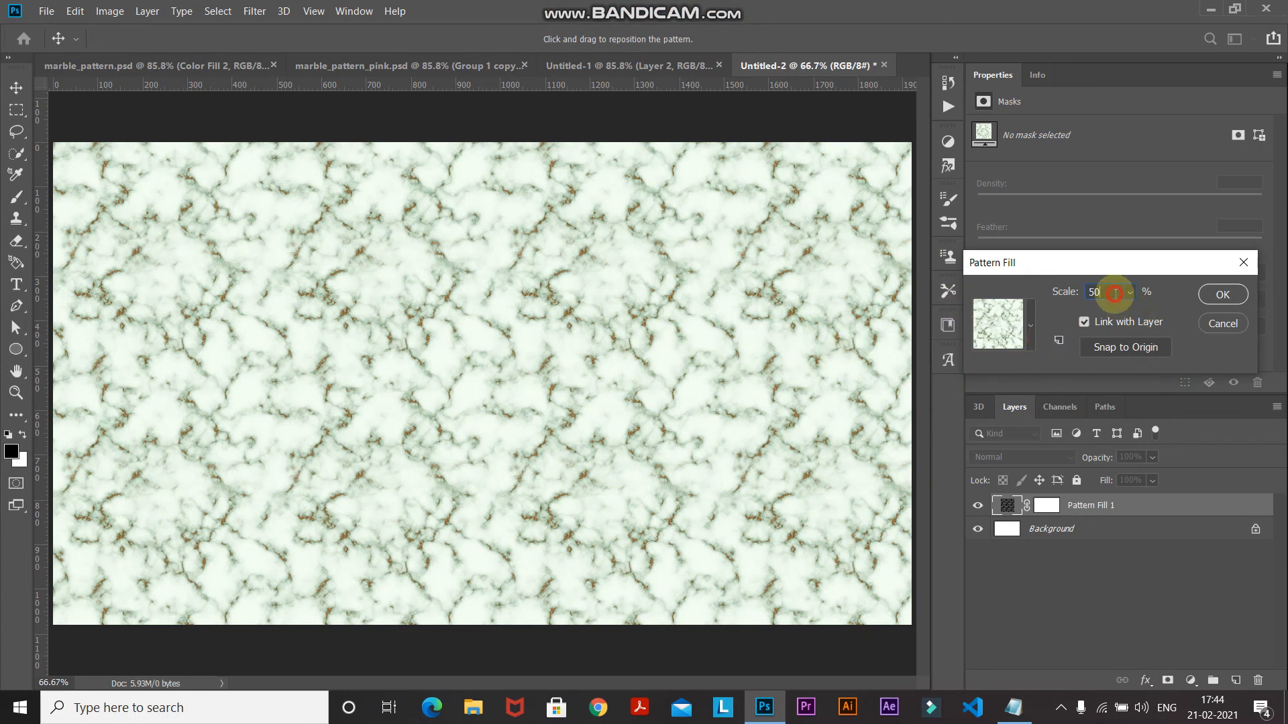
{"action": "key", "text": "BackSpace"}
{"action": "key", "text": "BackSpace"}
{"action": "type", "text": "100"}
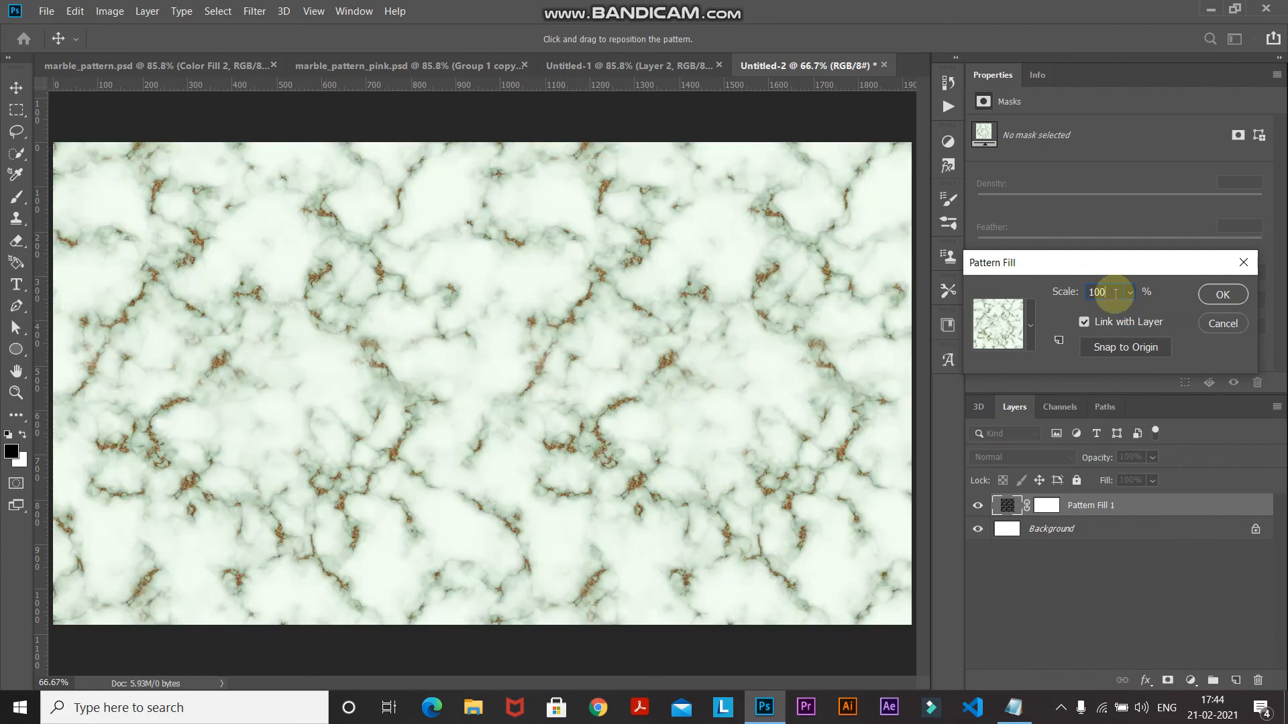
{"action": "key", "text": "Return"}
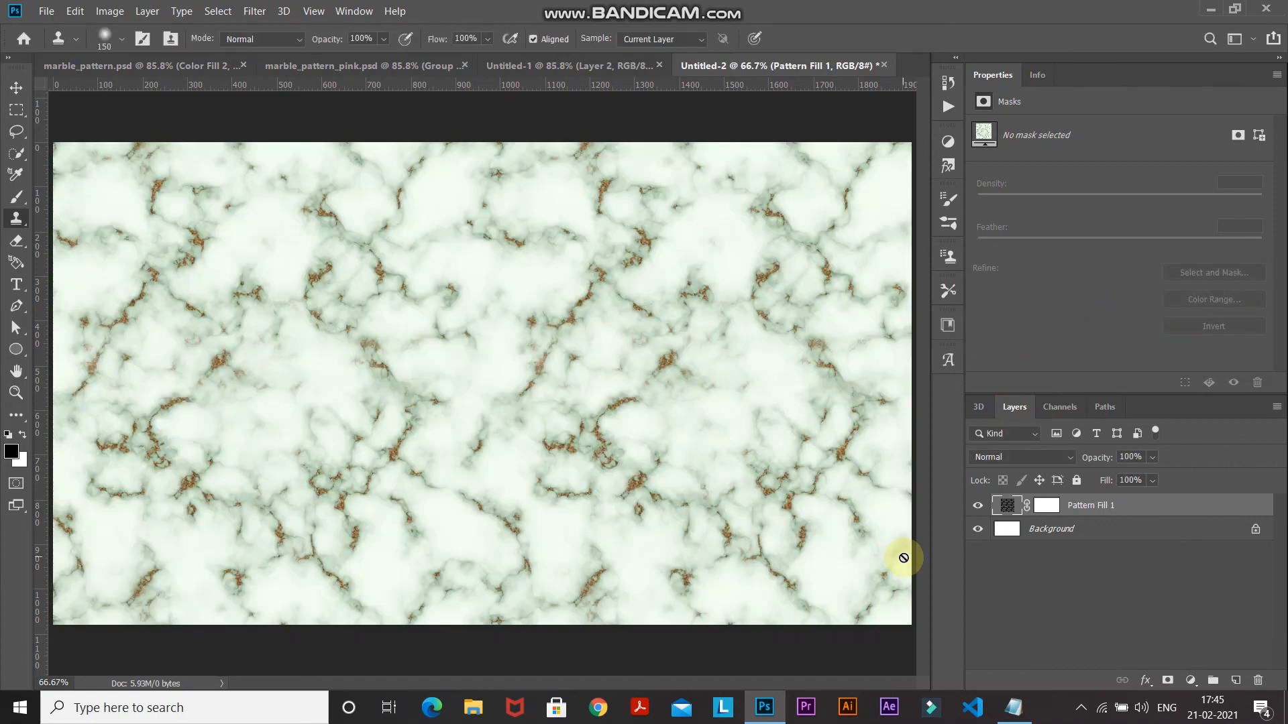